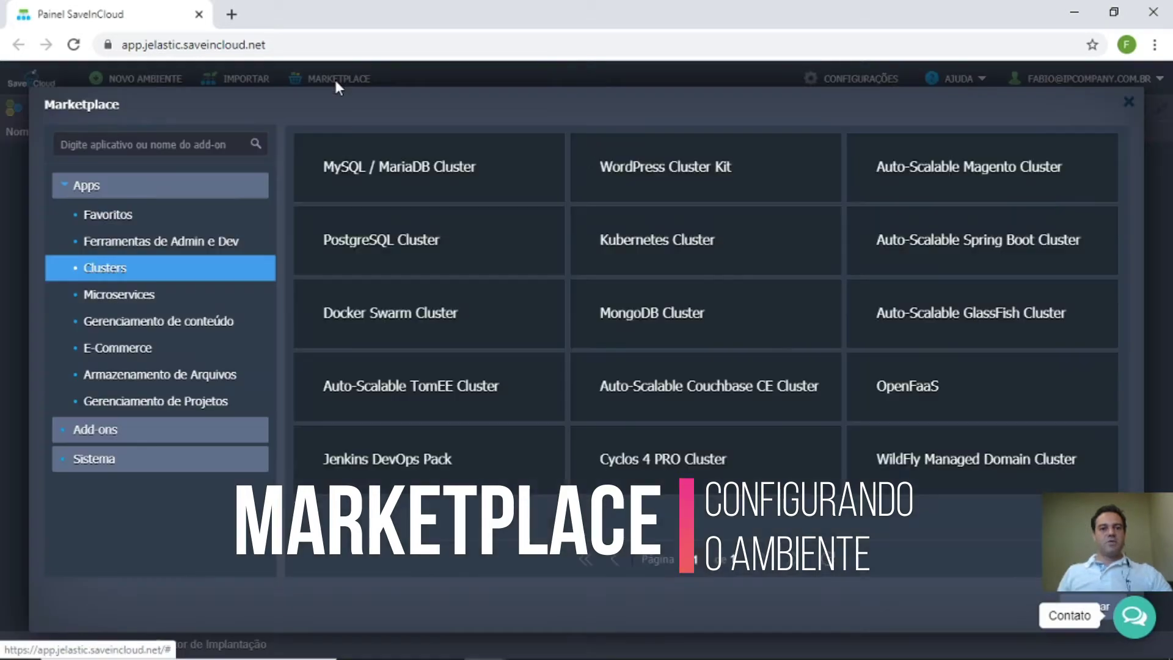
# Browse the Marketplace's content management apps and its cluster packages, including the MySQL / MariaDB, PostgreSQL and Kubernetes clusters
pyautogui.moveTo(315, 214)
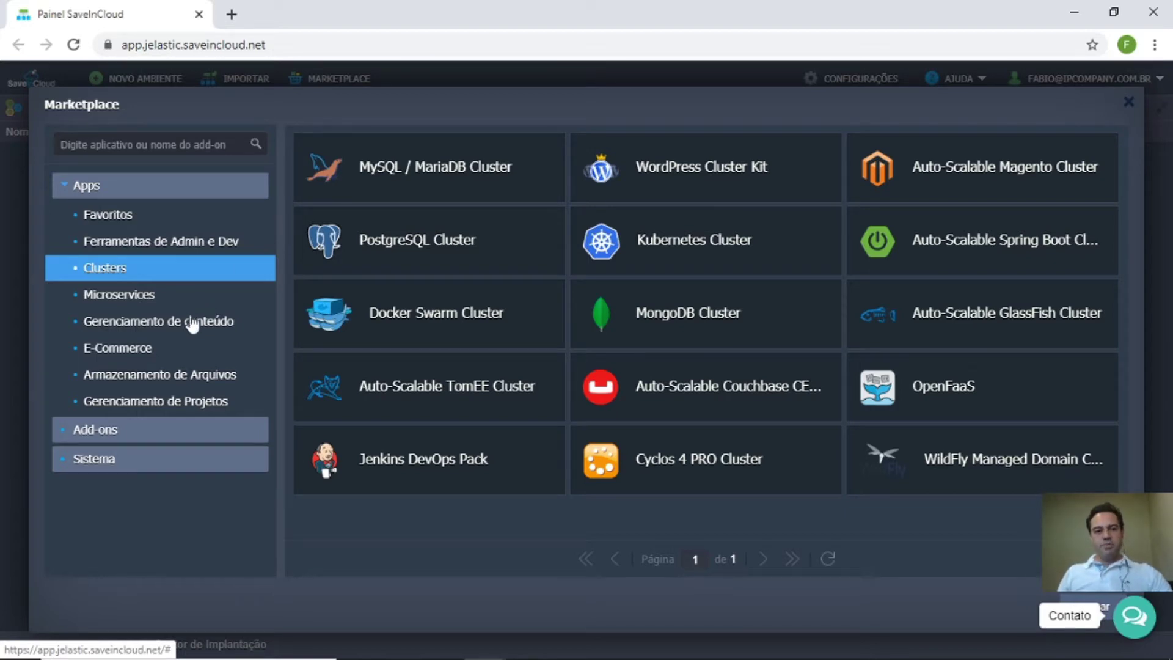
pyautogui.click(280, 330)
pyautogui.moveTo(918, 151)
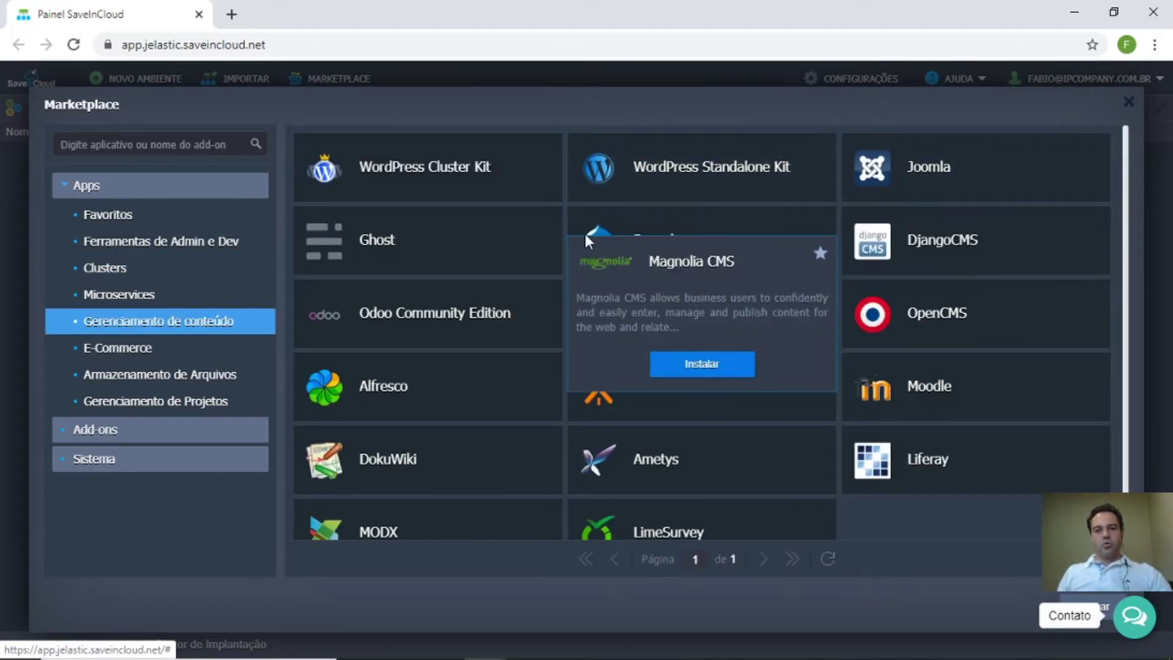
pyautogui.moveTo(576, 228)
pyautogui.moveTo(365, 397)
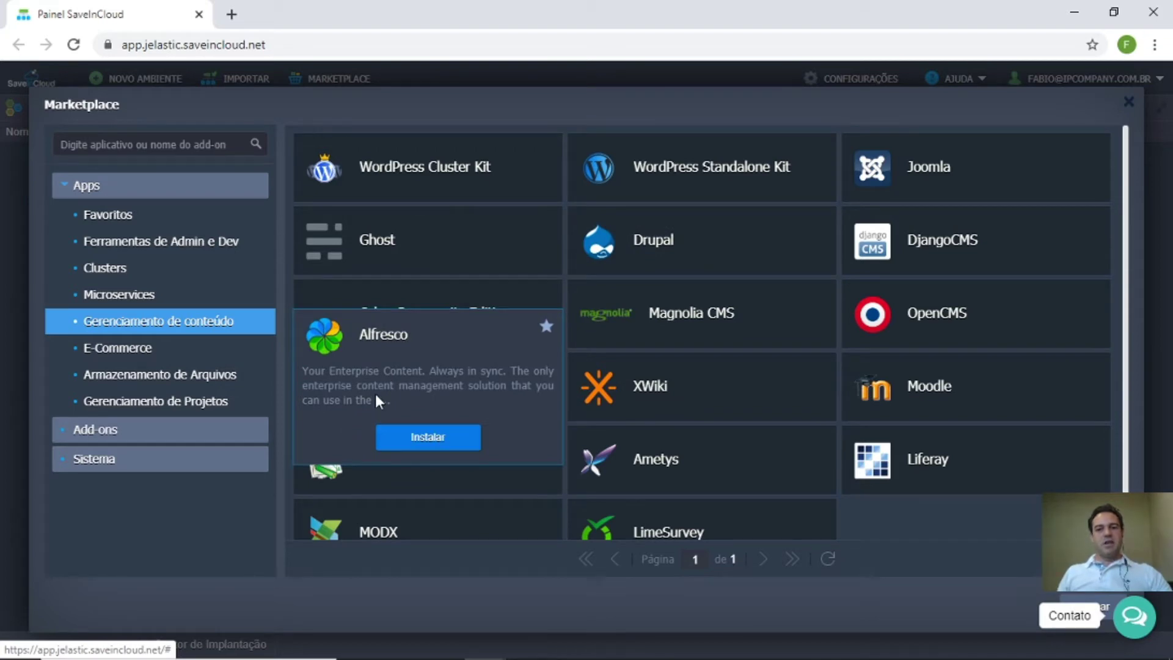
pyautogui.click(113, 268)
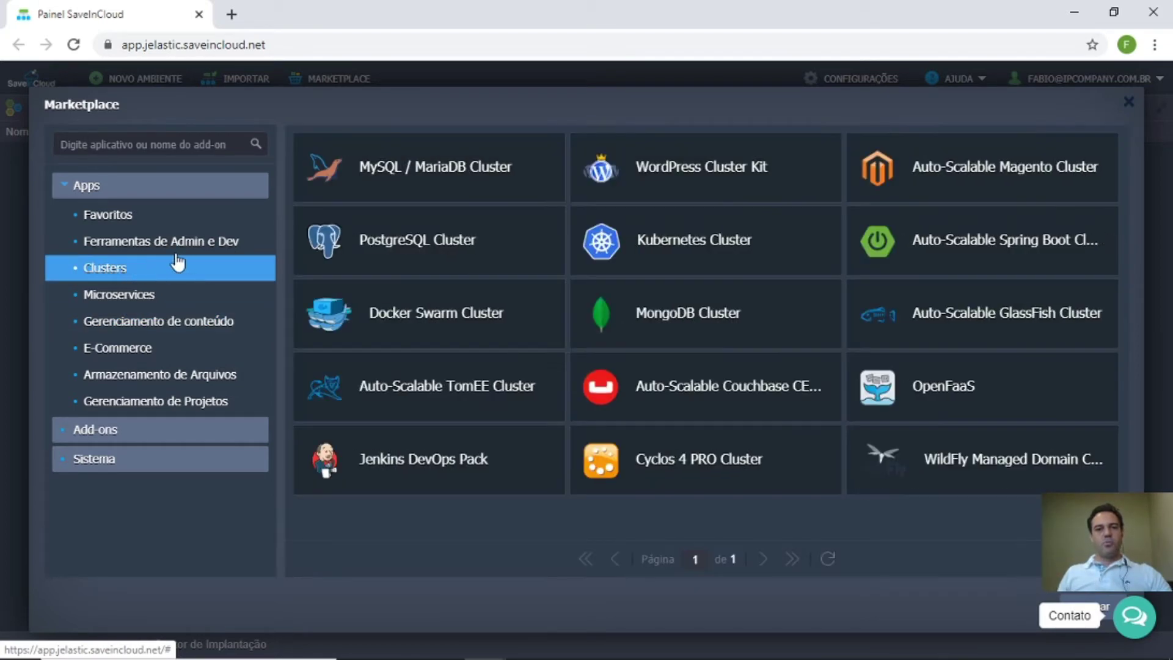
pyautogui.moveTo(437, 139)
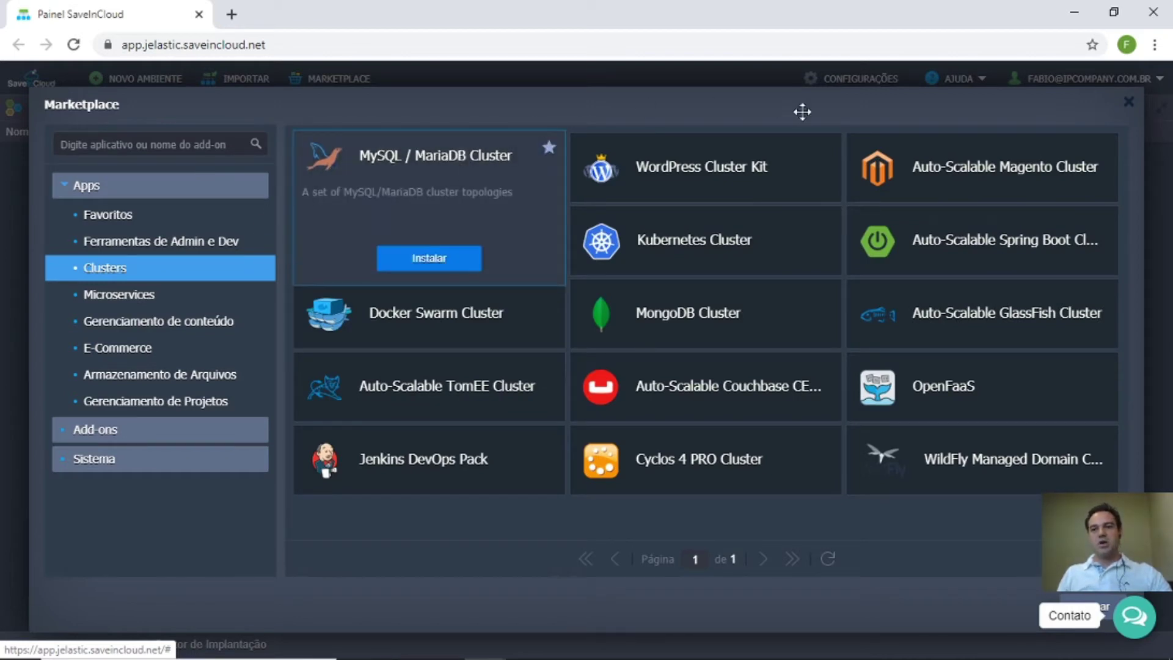
pyautogui.moveTo(969, 160)
pyautogui.moveTo(709, 160)
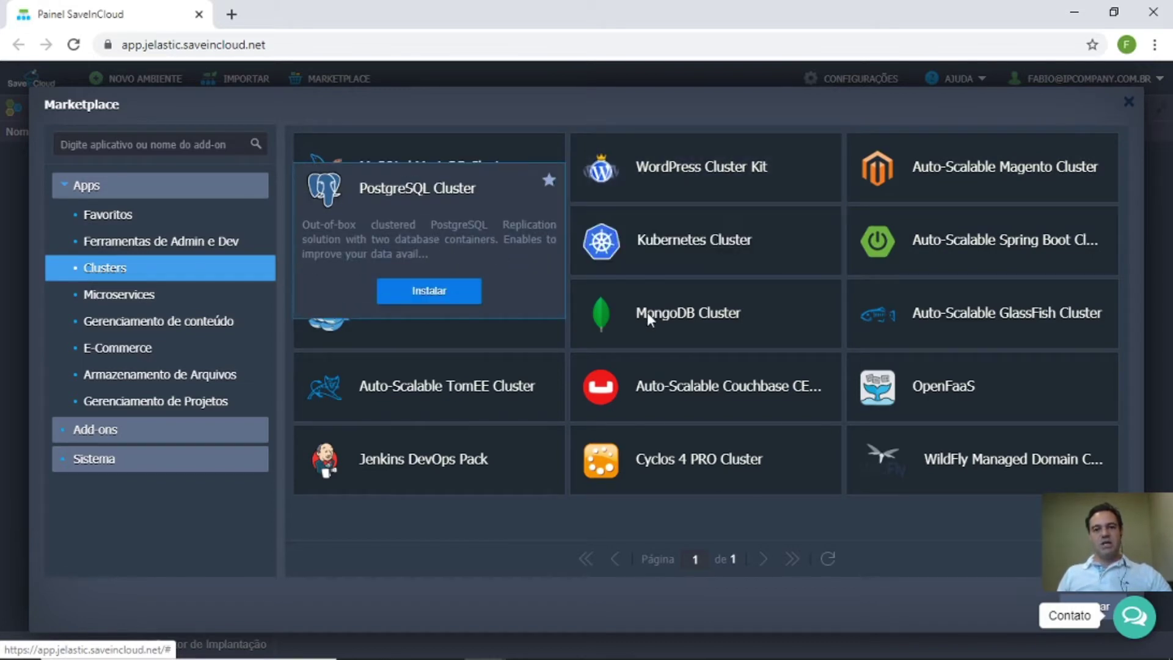
pyautogui.moveTo(647, 312)
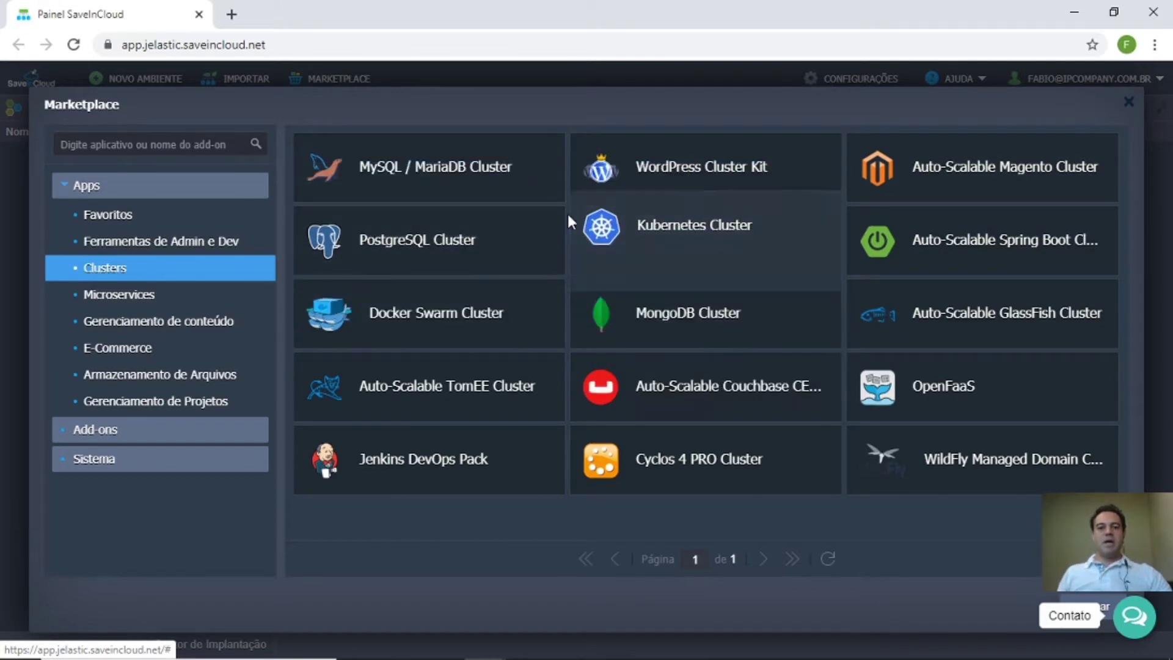
pyautogui.moveTo(565, 201)
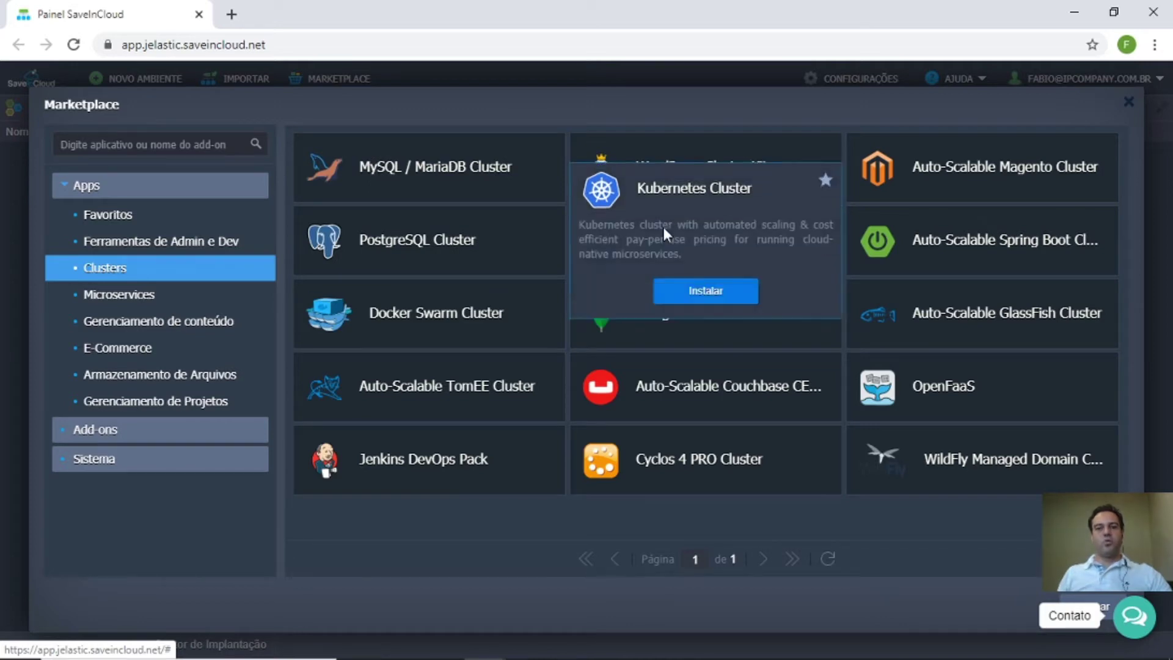
pyautogui.moveTo(461, 325)
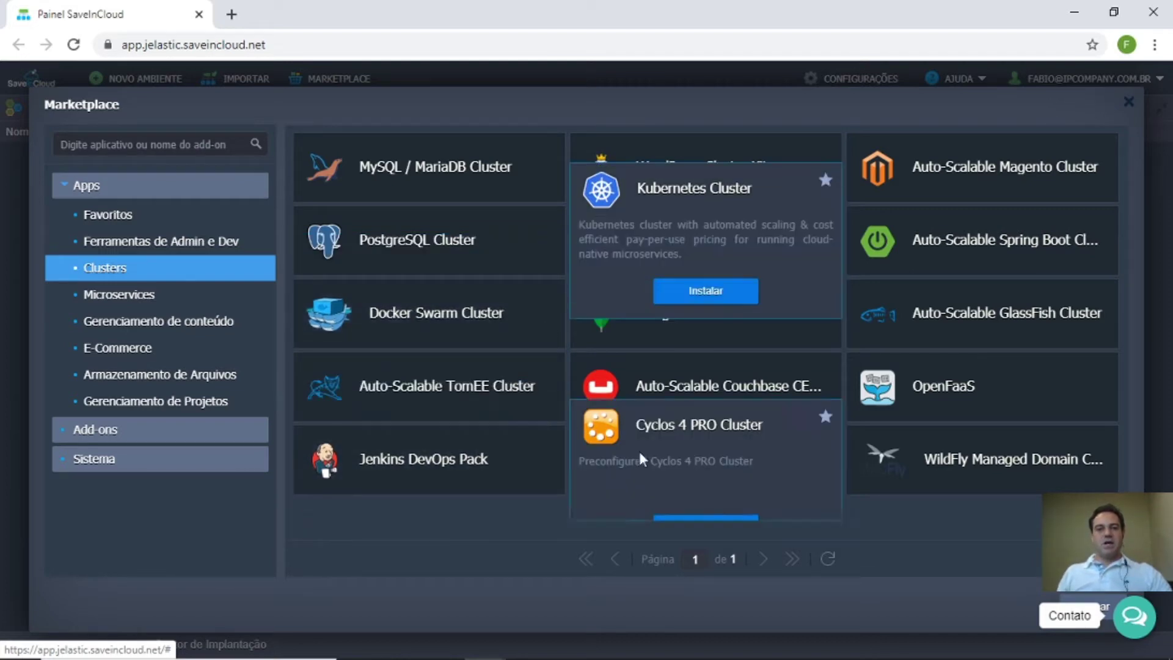
pyautogui.moveTo(686, 409)
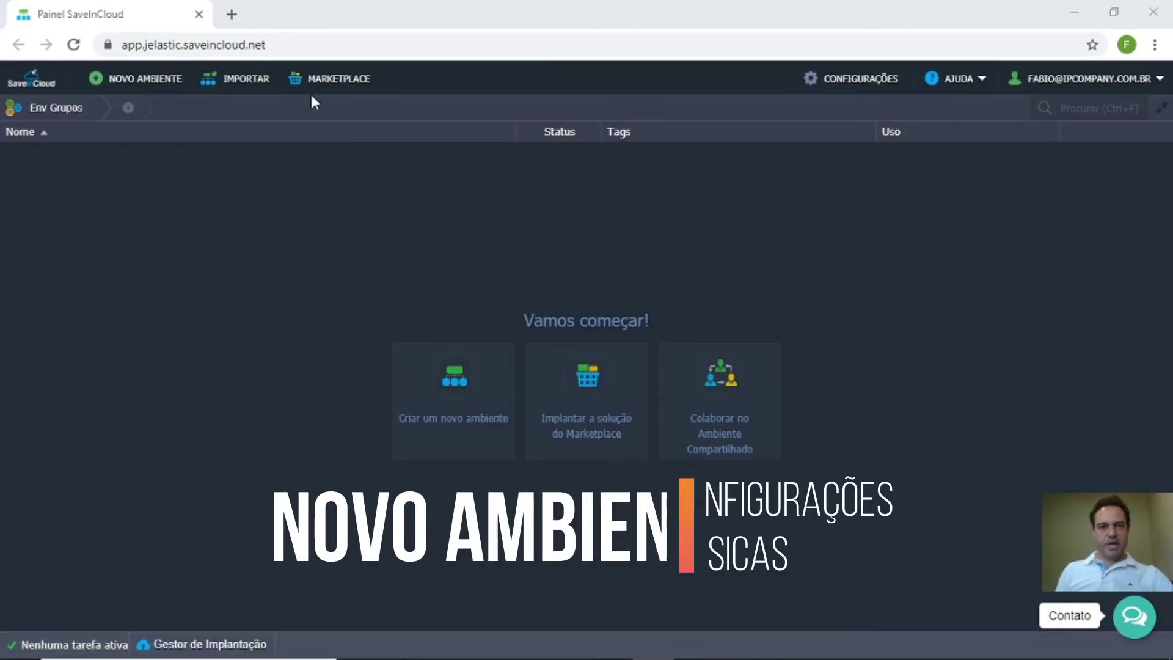
# Start a new environment, look through the Go, Docker and Java stacks, and choose PHP as its language
pyautogui.click(144, 79)
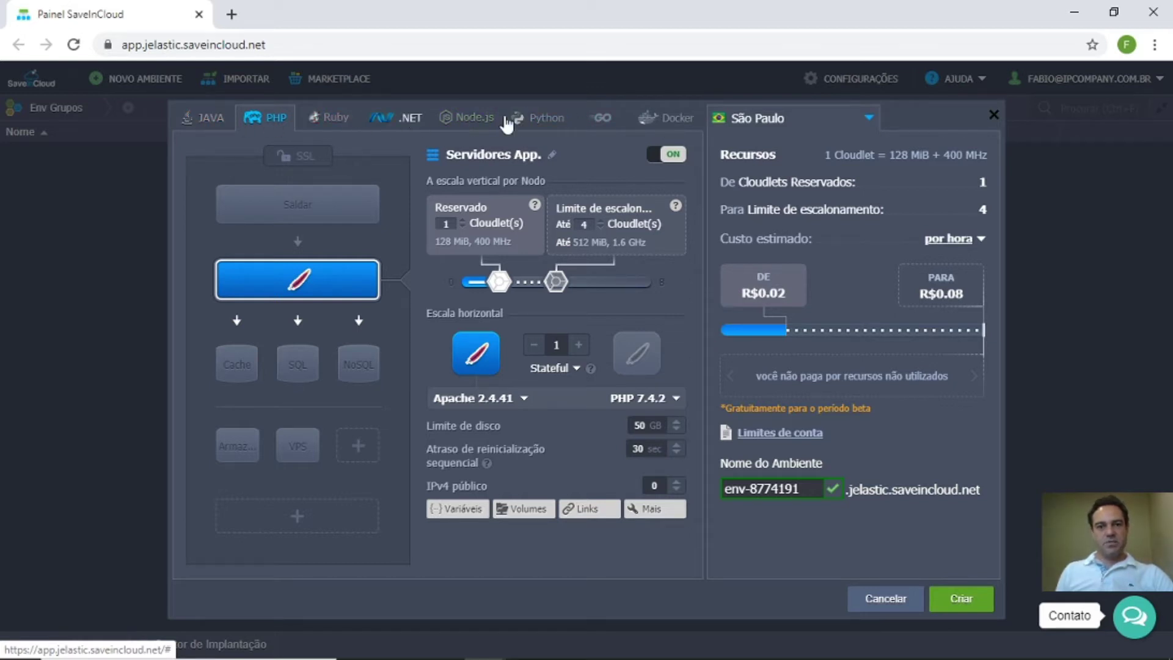
pyautogui.click(604, 121)
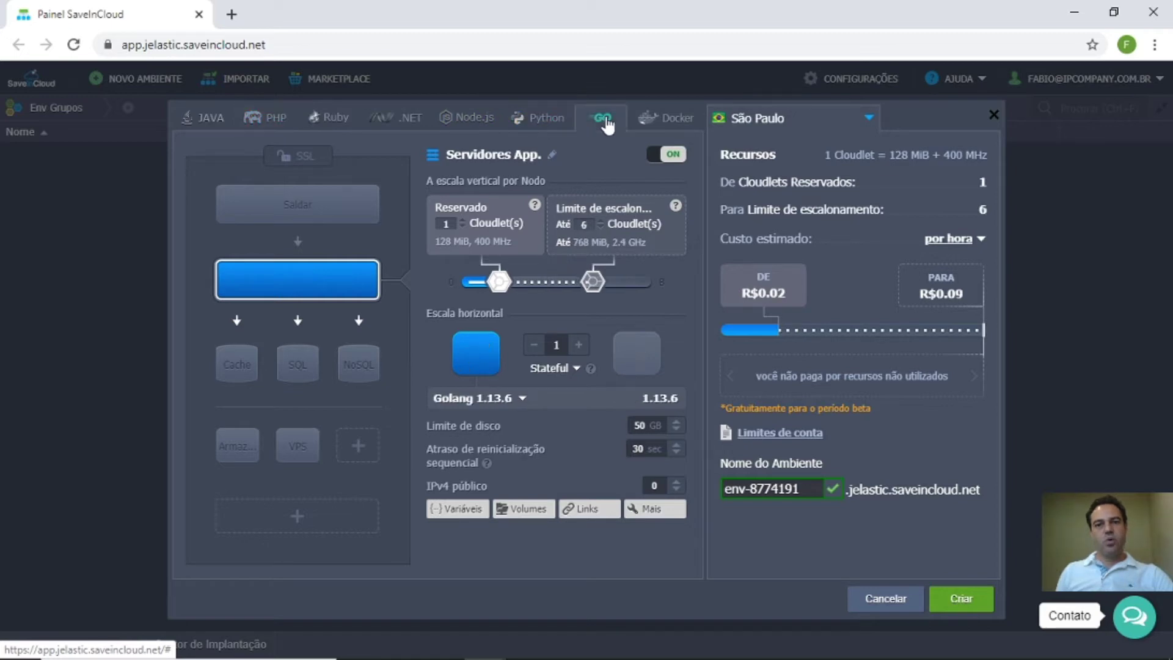
pyautogui.click(663, 122)
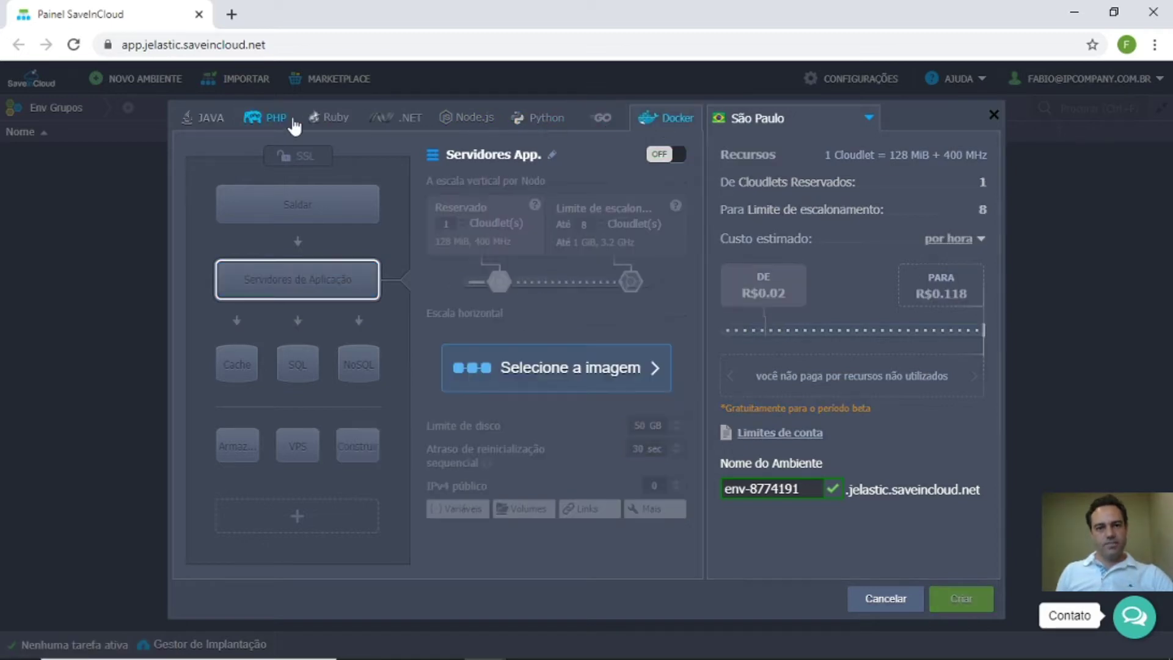
pyautogui.click(209, 122)
pyautogui.click(271, 125)
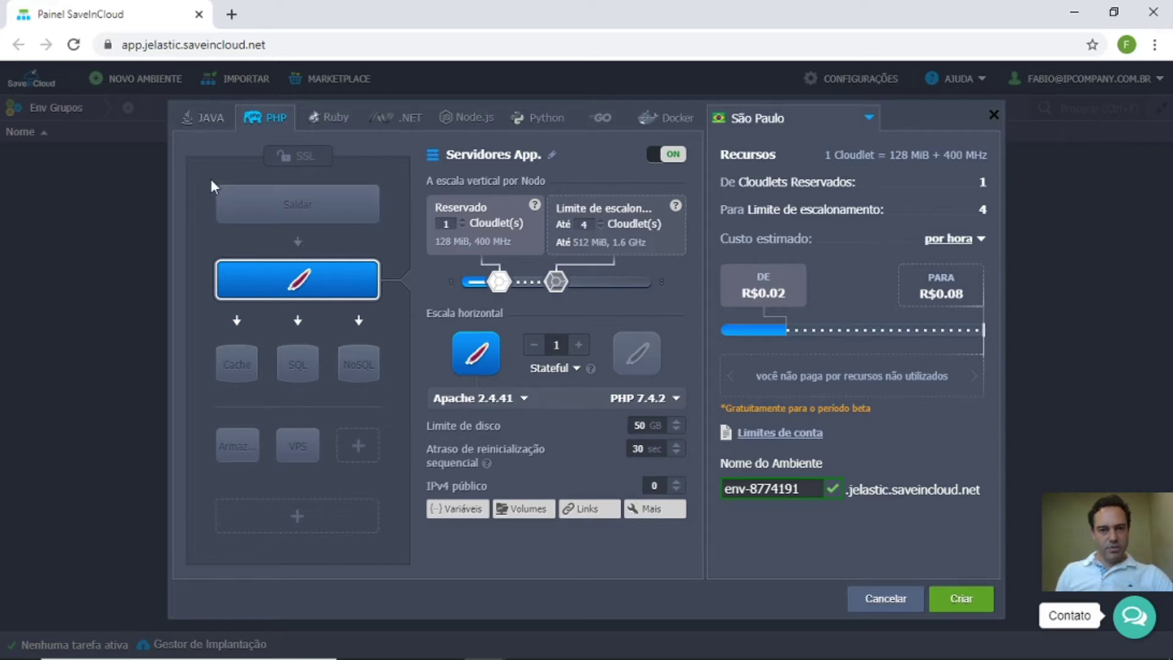
# Try the NGINX load balancer layer on and off, and set the application server to NGINX 1.16.1
pyautogui.click(306, 207)
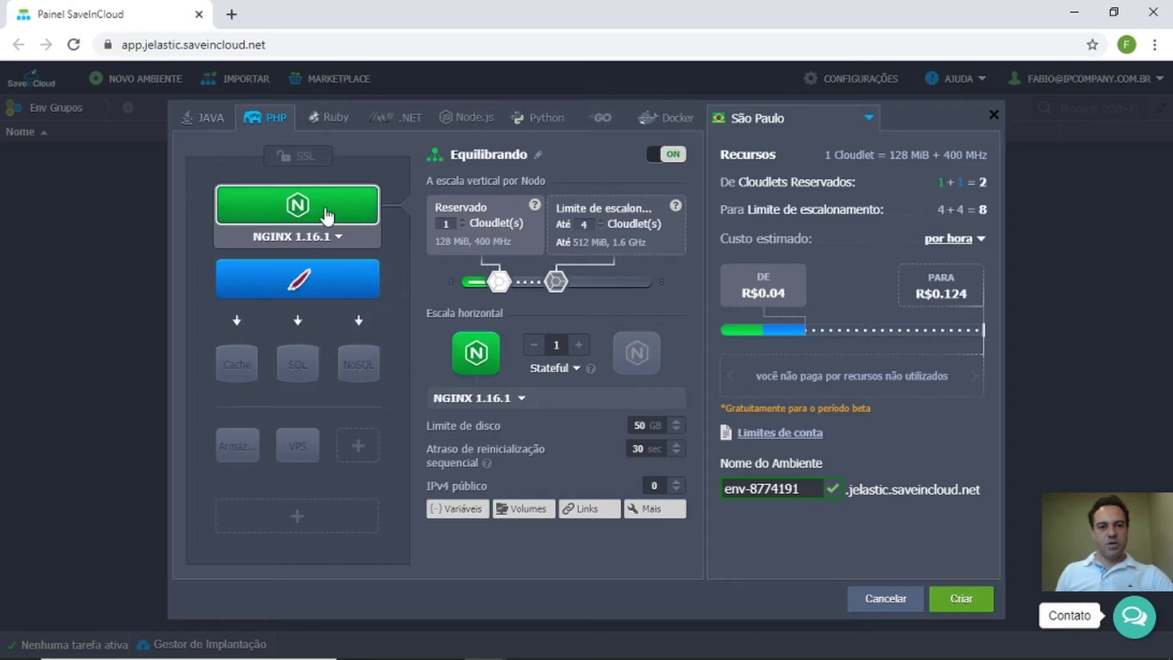
pyautogui.click(327, 215)
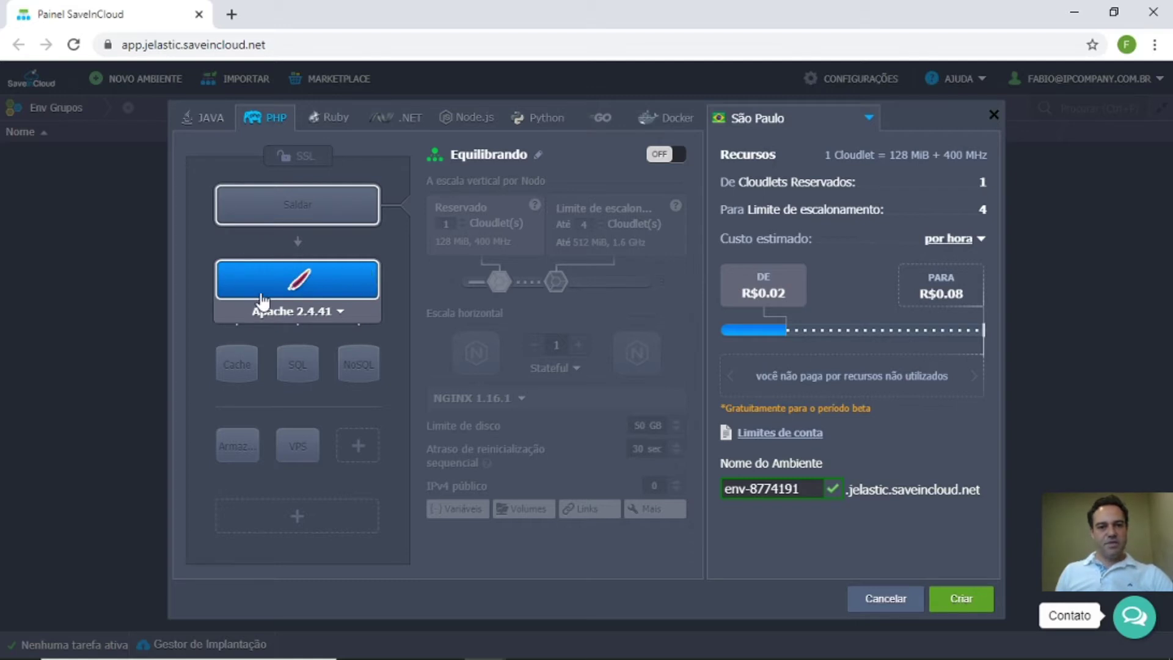
pyautogui.click(315, 319)
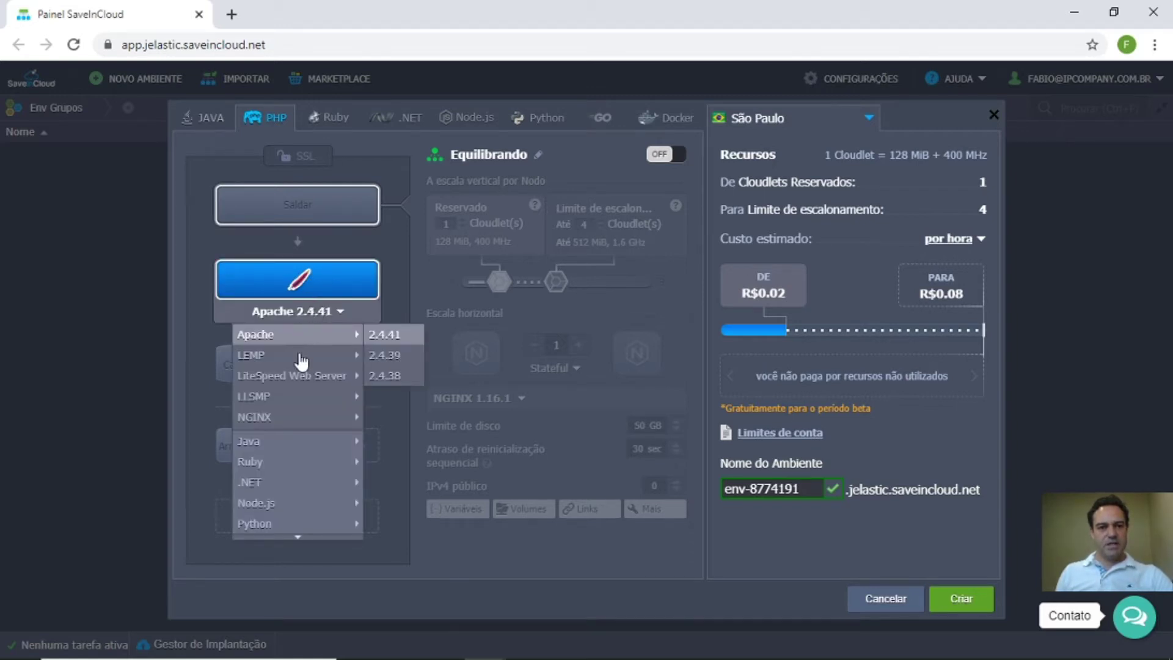
pyautogui.moveTo(309, 383)
pyautogui.moveTo(304, 416)
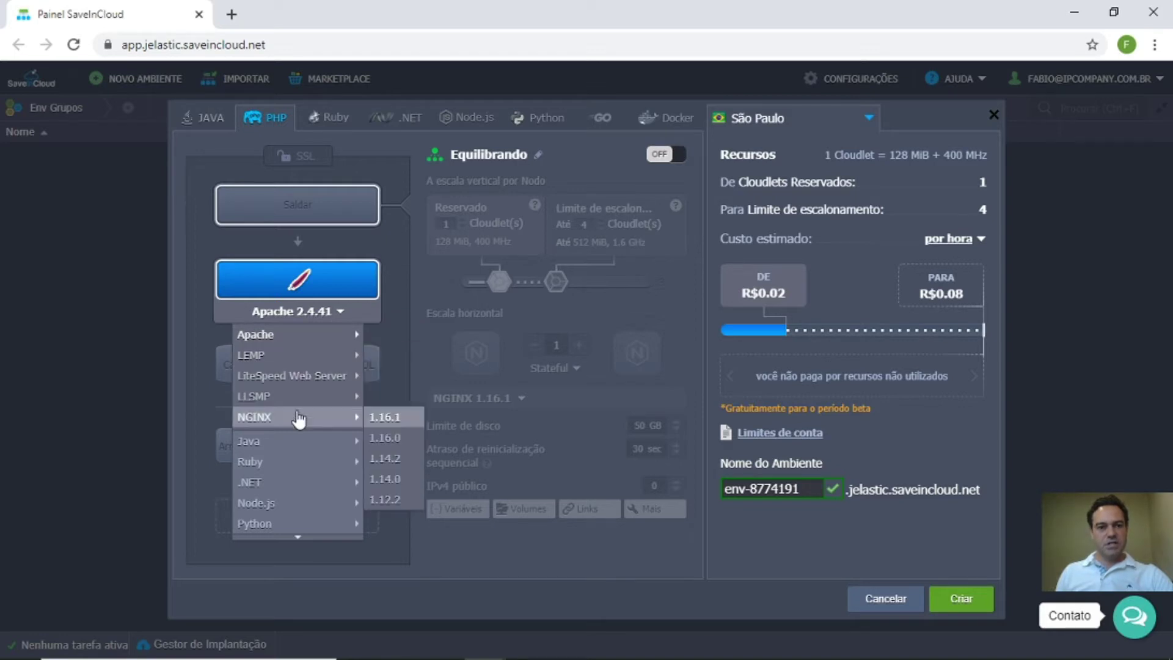
pyautogui.click(386, 418)
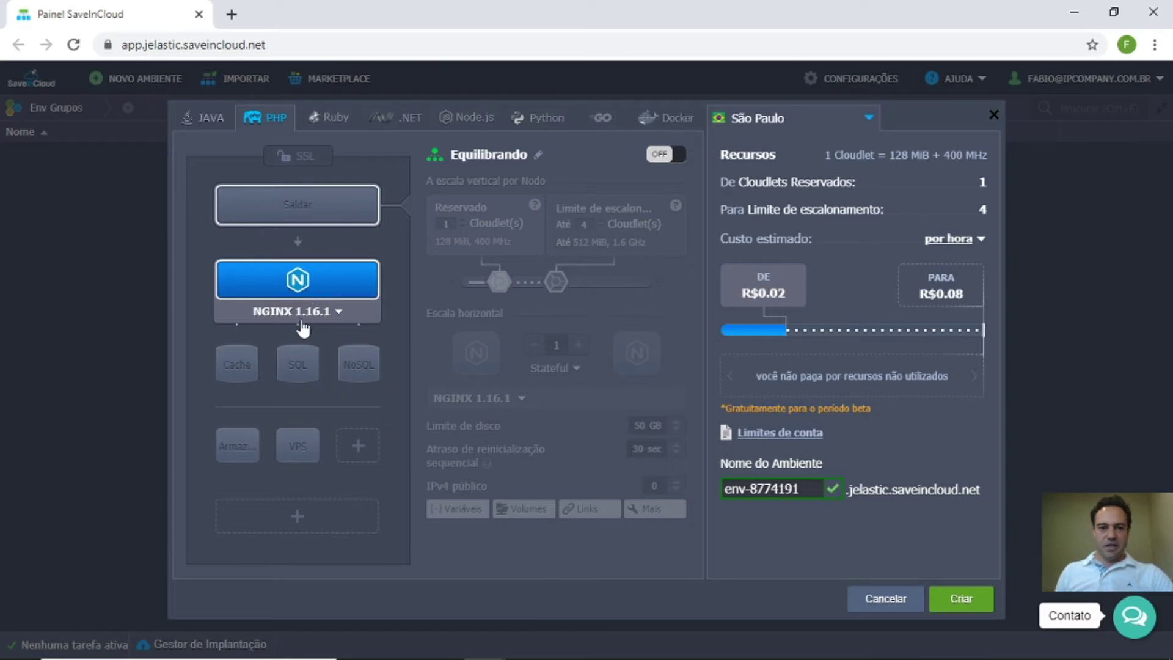
# Examine the alternative application servers offered for the NGINX node, including the Java, Ruby and Python options
pyautogui.click(305, 314)
pyautogui.click(307, 320)
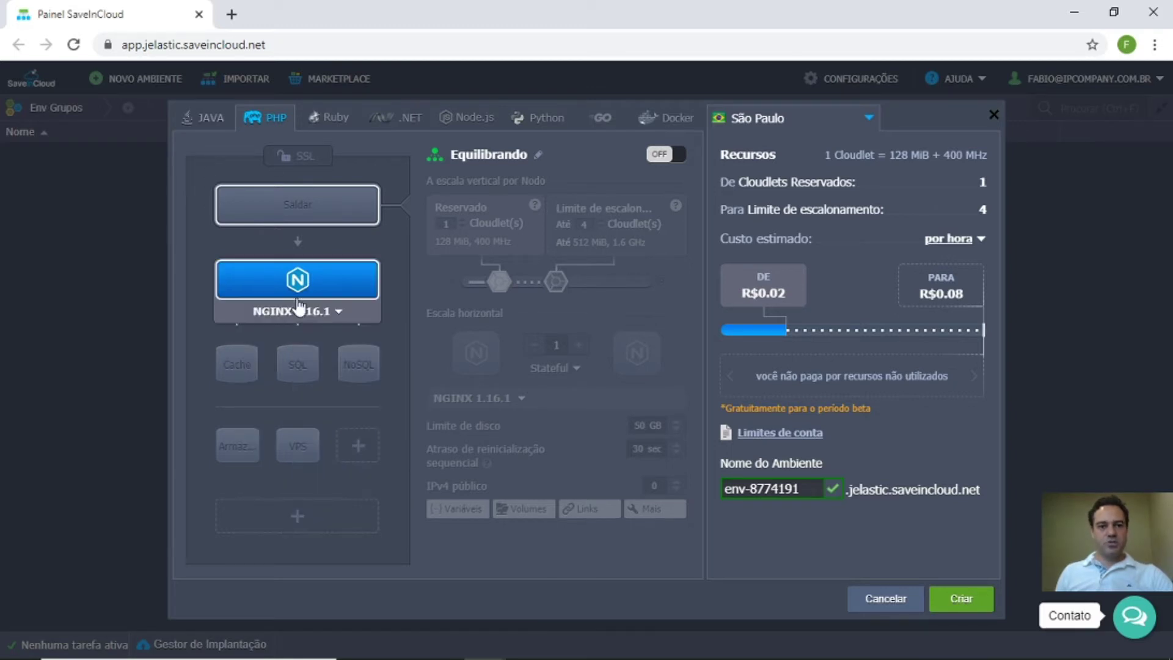
pyautogui.click(302, 316)
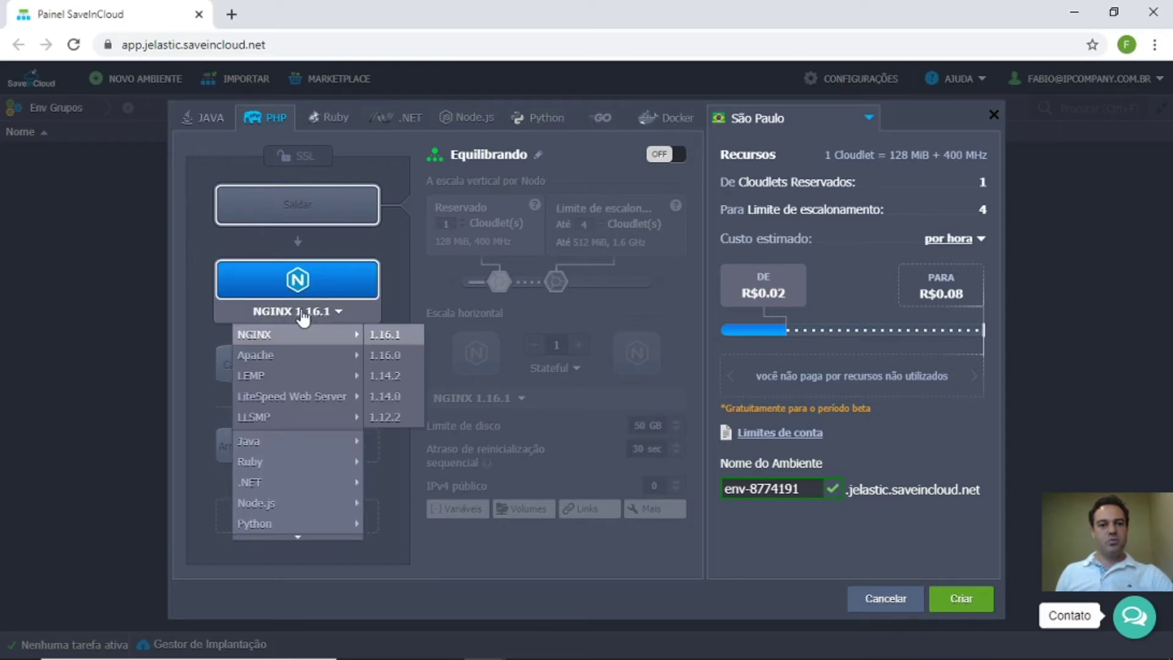
pyautogui.moveTo(294, 448)
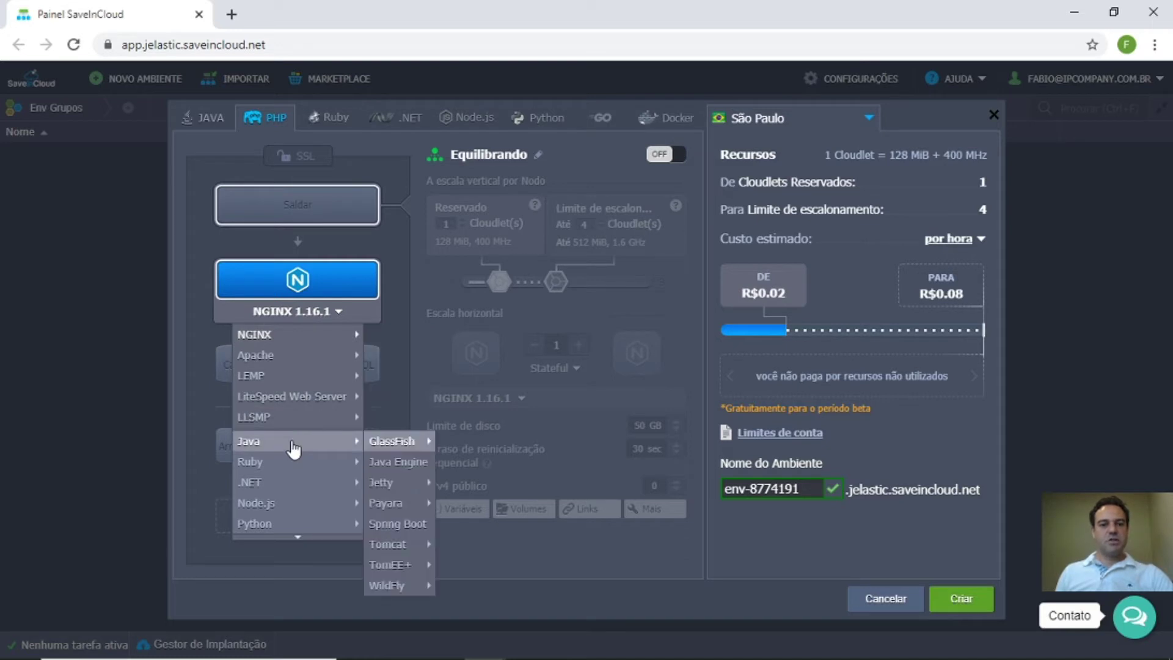
pyautogui.moveTo(388, 449)
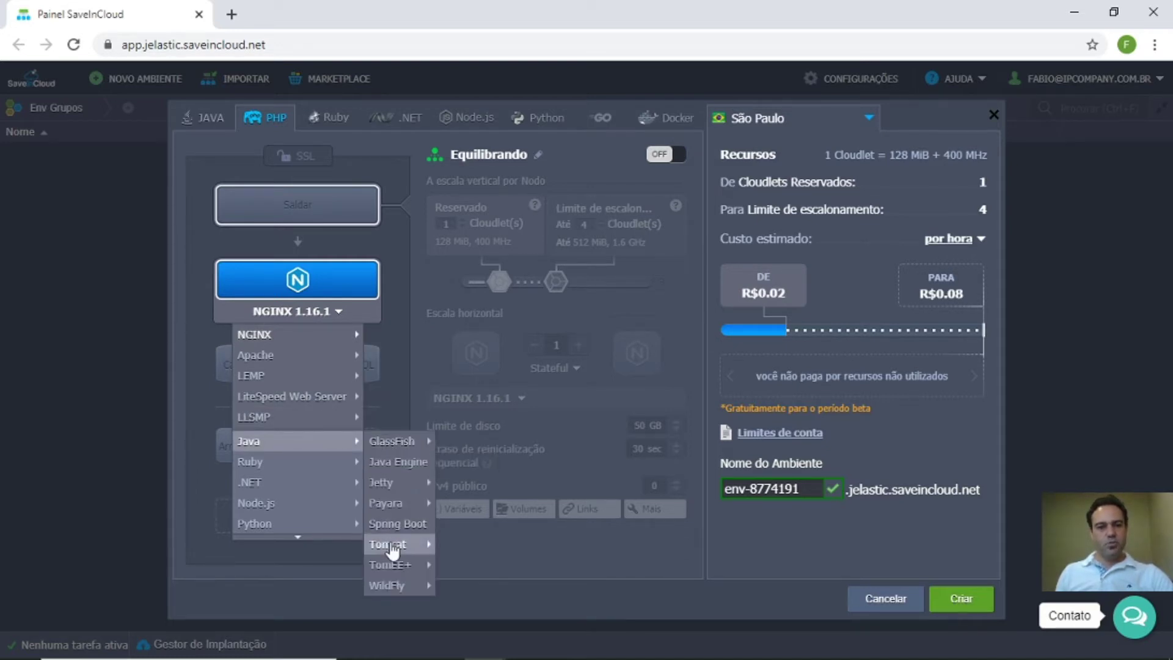
pyautogui.moveTo(320, 471)
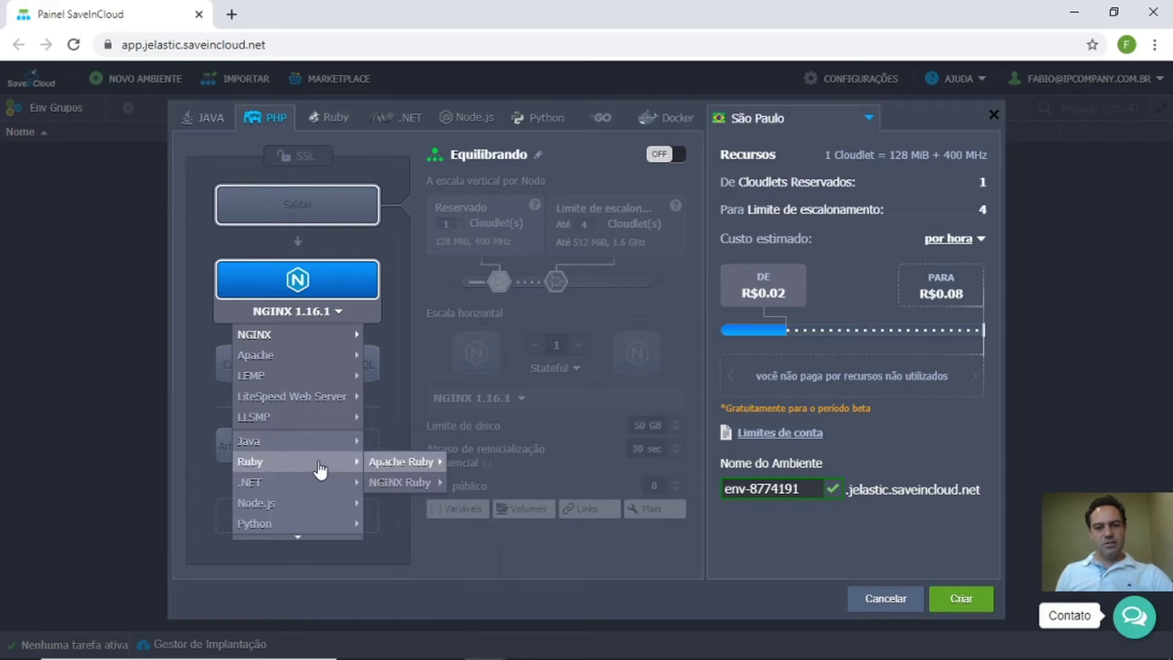
pyautogui.moveTo(325, 513)
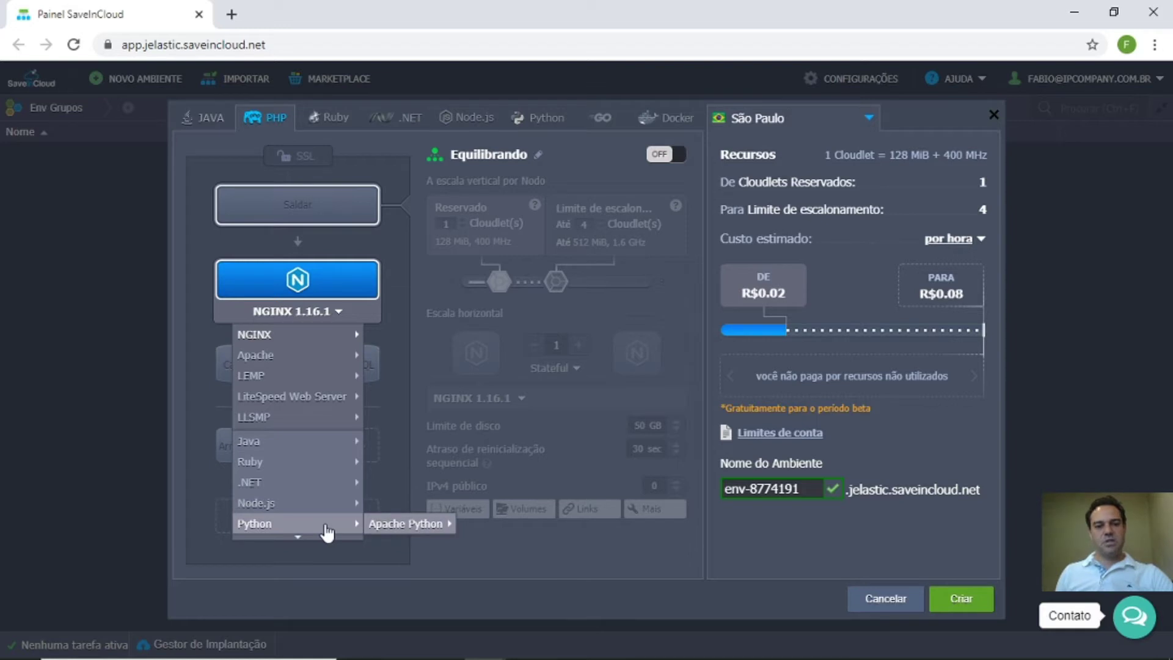
pyautogui.click(397, 283)
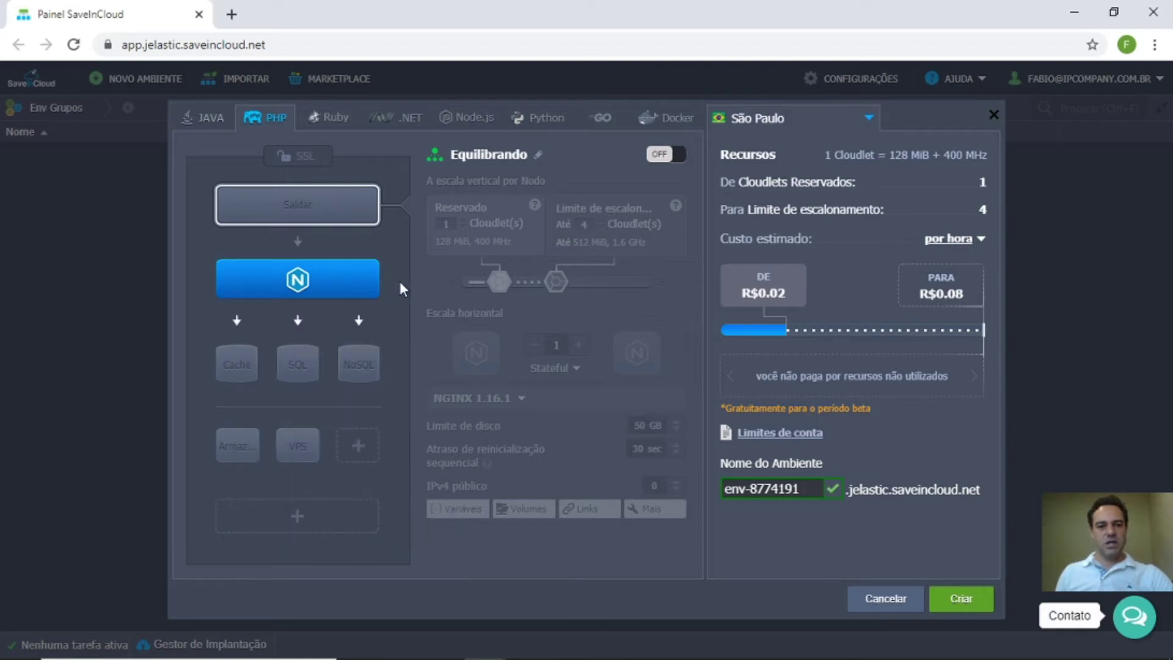
# Select PHP 7.4.2 as the engine version for the NGINX application server
pyautogui.click(312, 286)
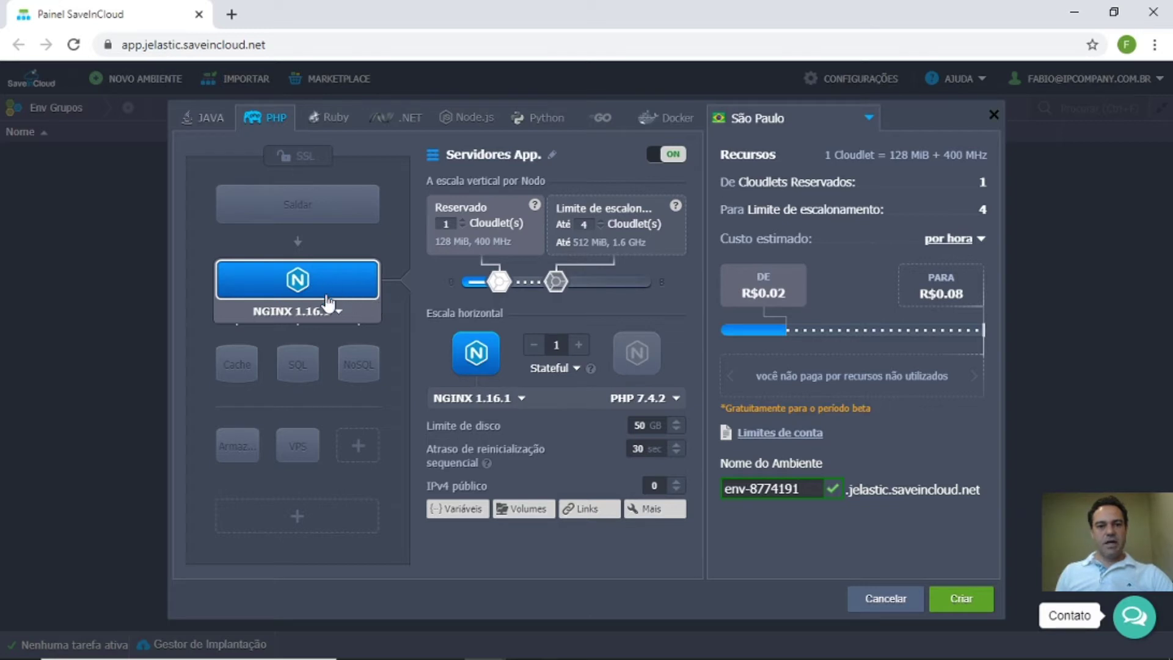
pyautogui.click(659, 403)
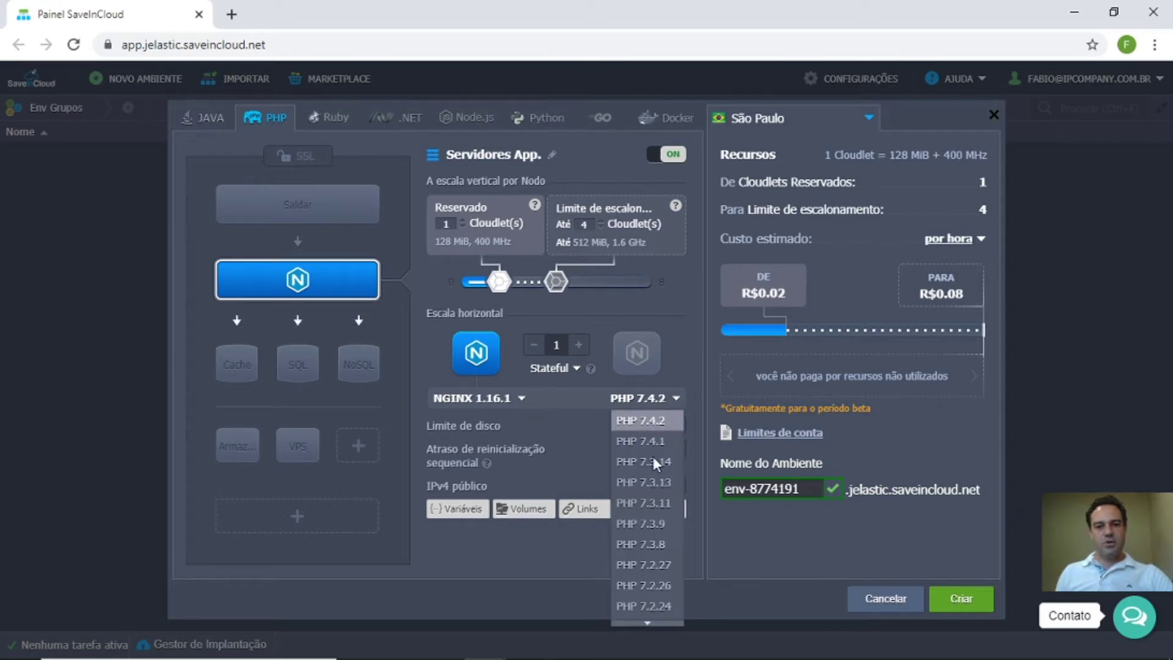
pyautogui.click(657, 419)
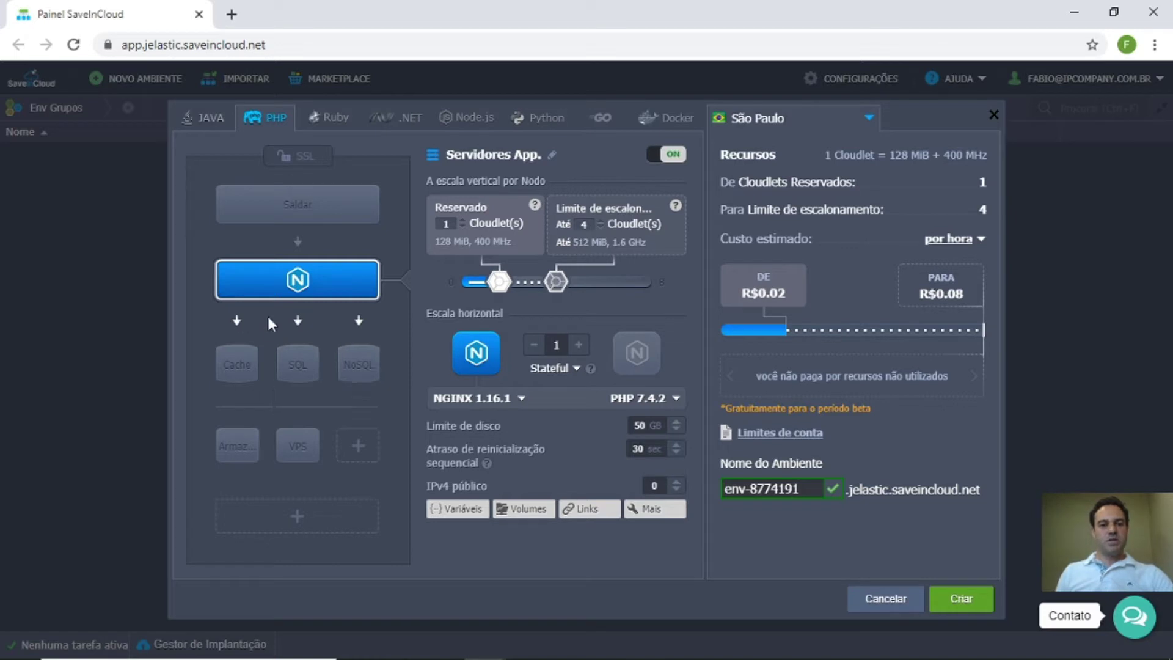
# Add Memcached 1.5.21, MariaDB 10.4.10 and MongoDB 4.2.3 as the environment's cache, SQL and NoSQL nodes
pyautogui.click(255, 353)
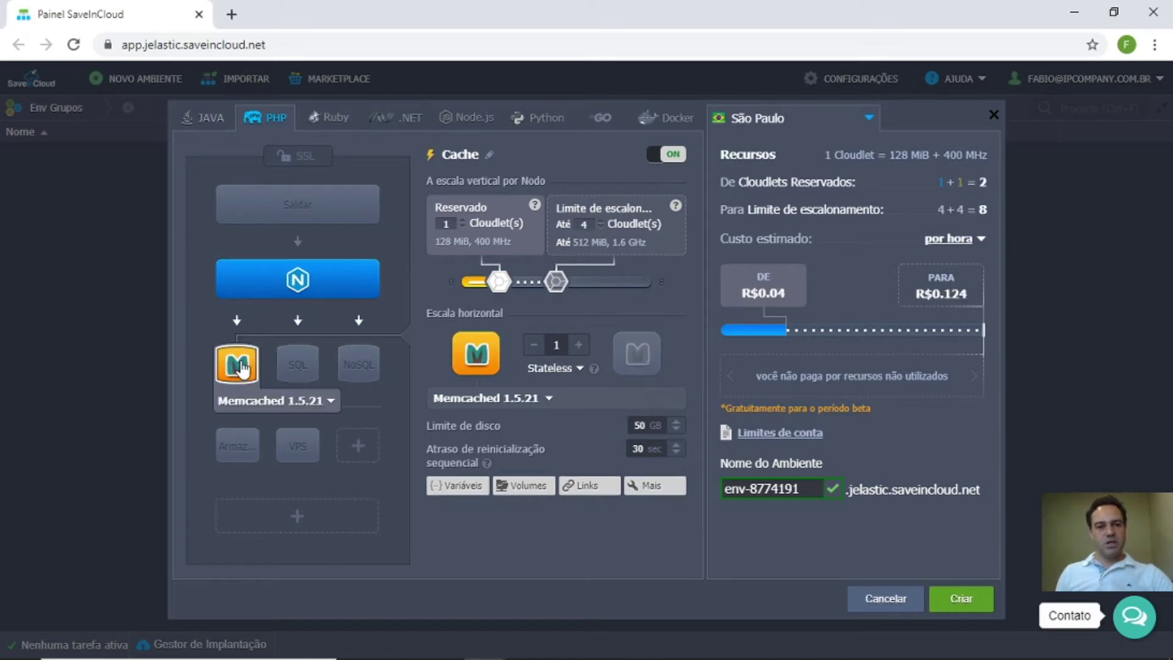
pyautogui.click(281, 367)
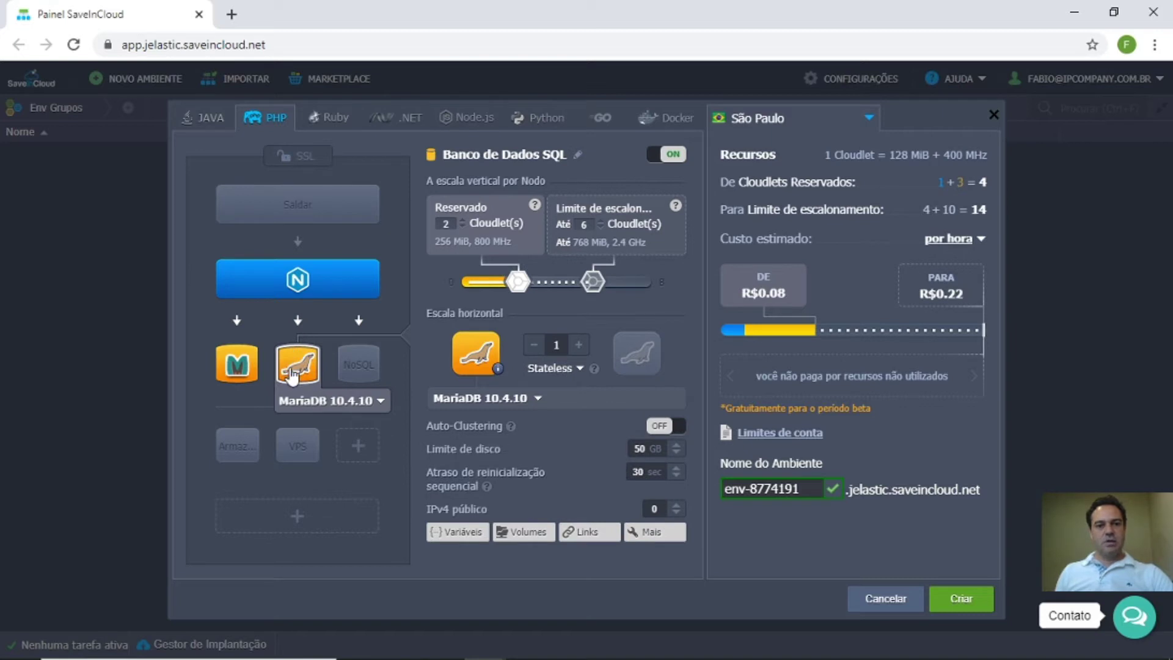
pyautogui.click(338, 402)
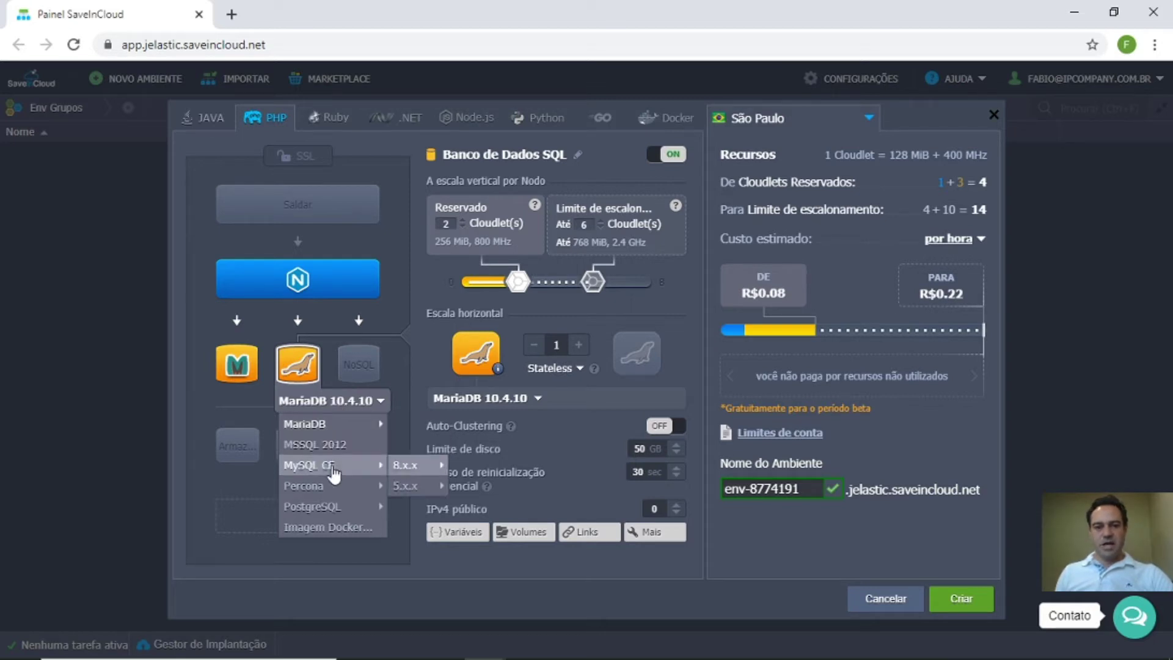
pyautogui.moveTo(335, 511)
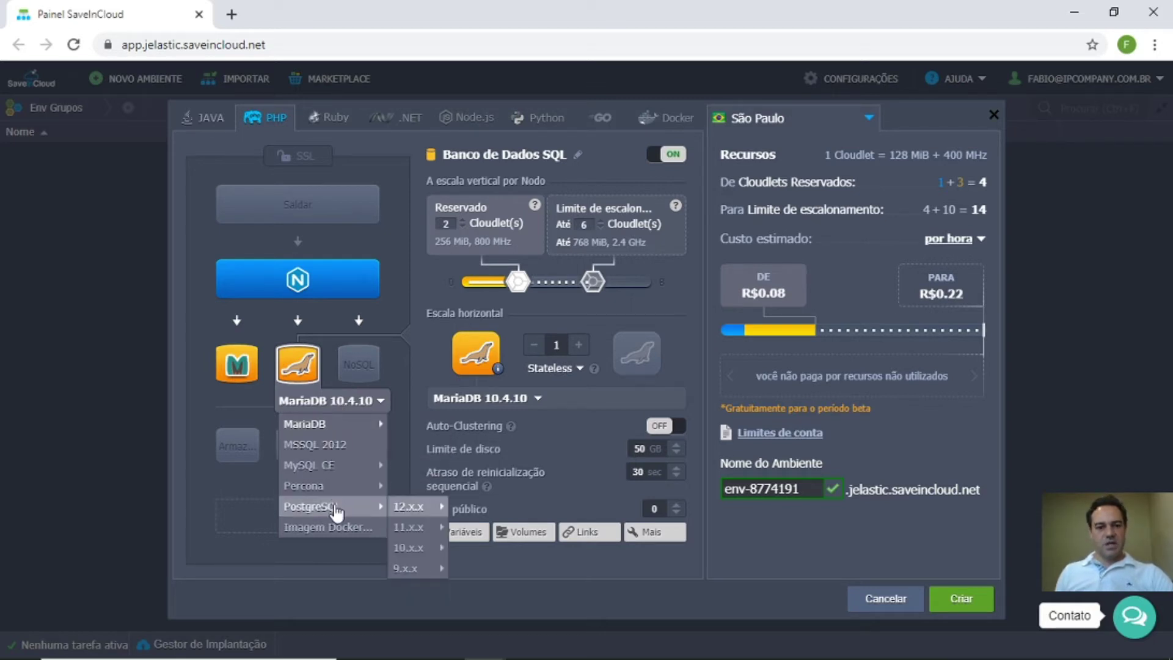
pyautogui.click(360, 368)
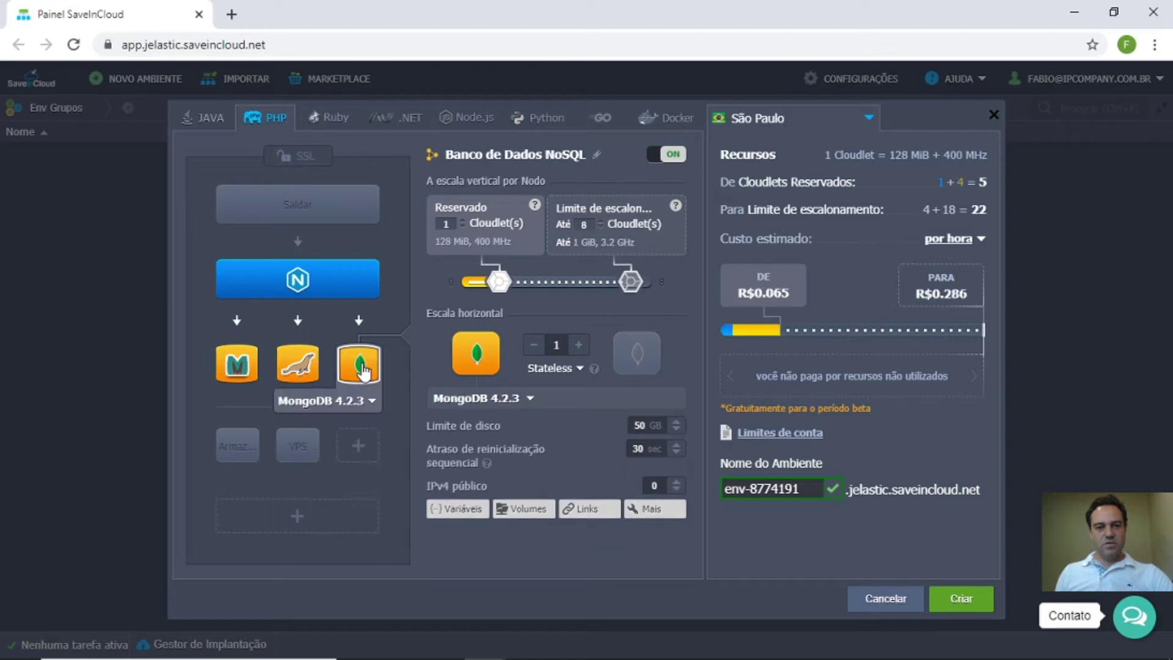
pyautogui.click(361, 404)
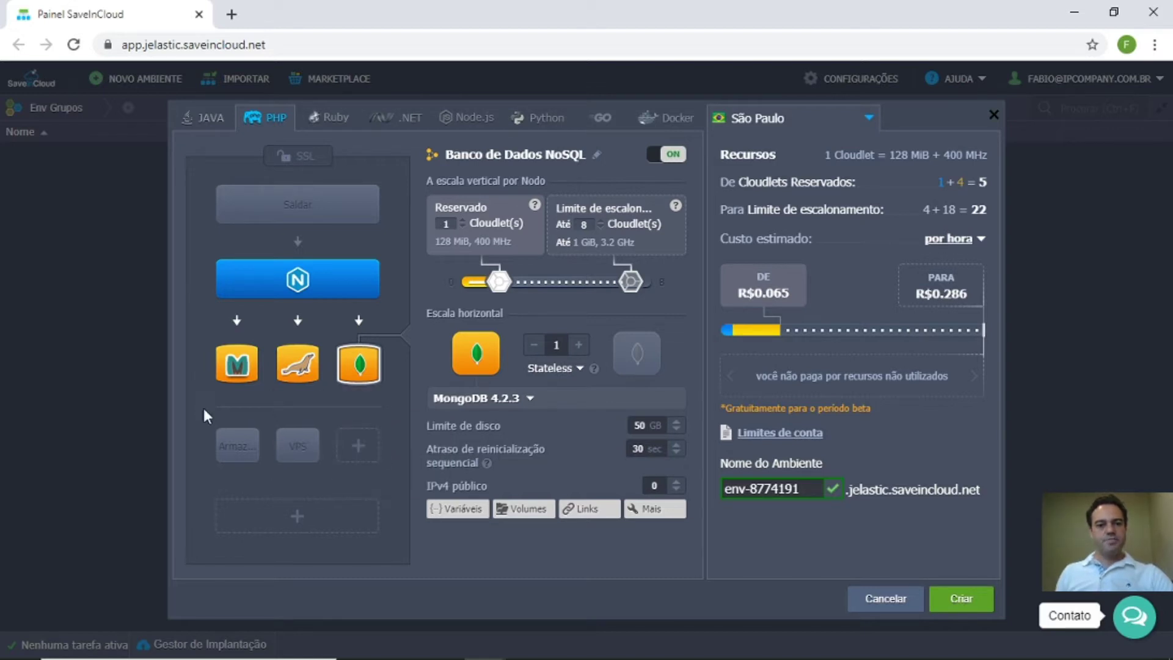
# Add an Extra Storage 2.0-7.1 node and a Windows 2012 Elastic VPS, checking the other VPS operating systems offered
pyautogui.moveTo(238, 452)
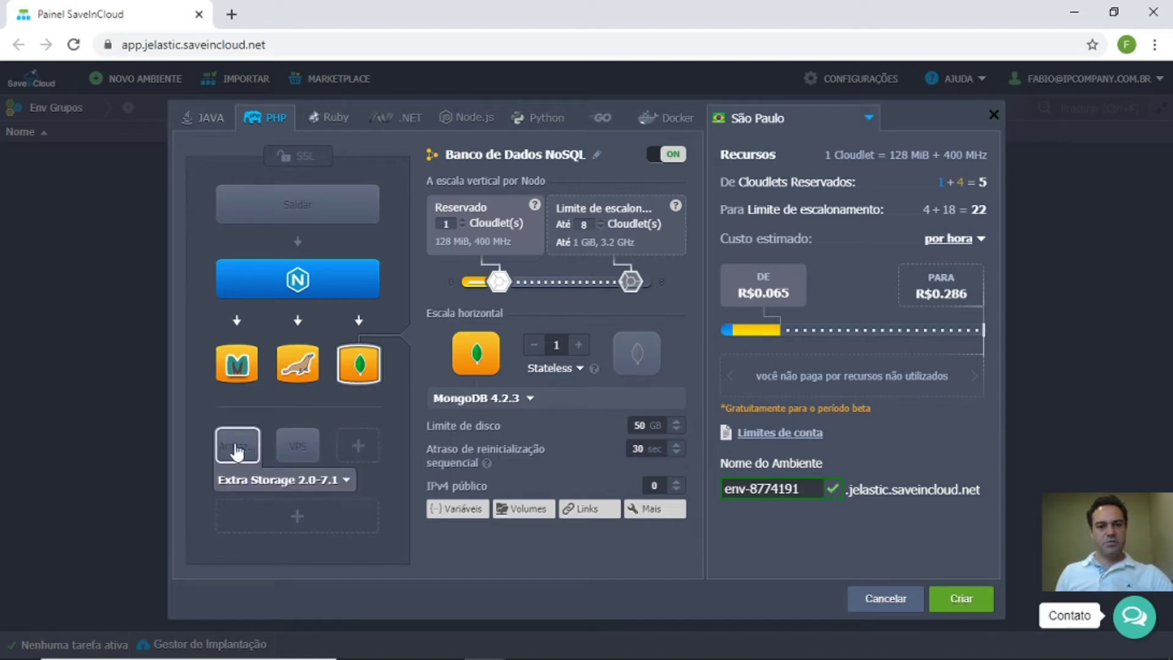
pyautogui.click(237, 452)
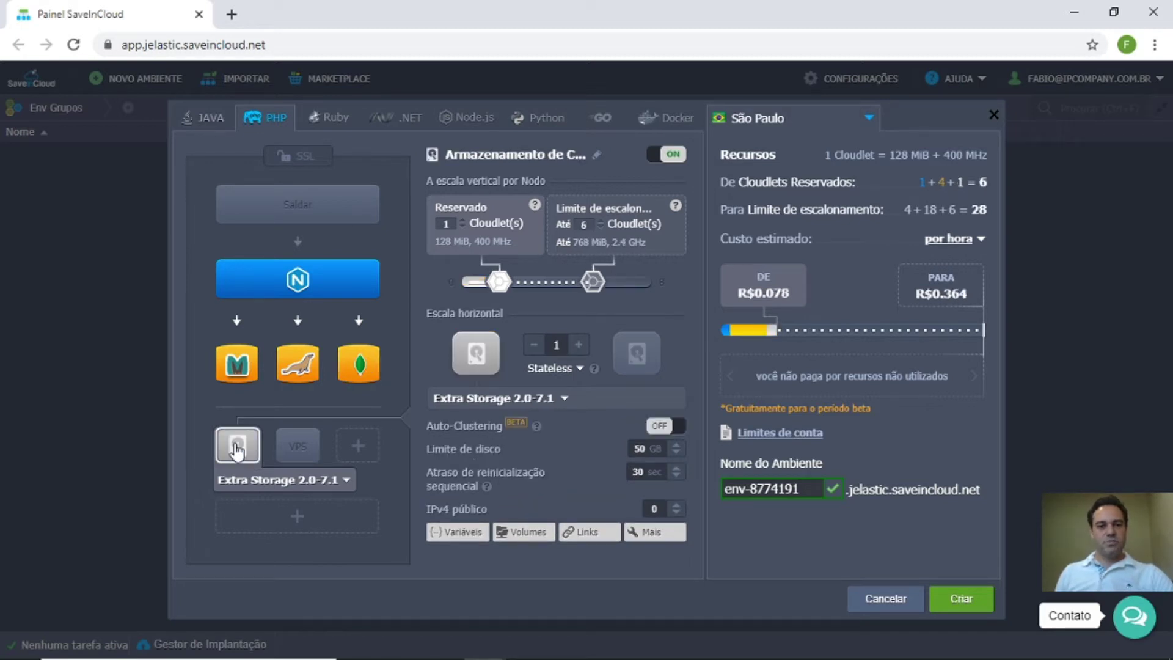
pyautogui.click(300, 448)
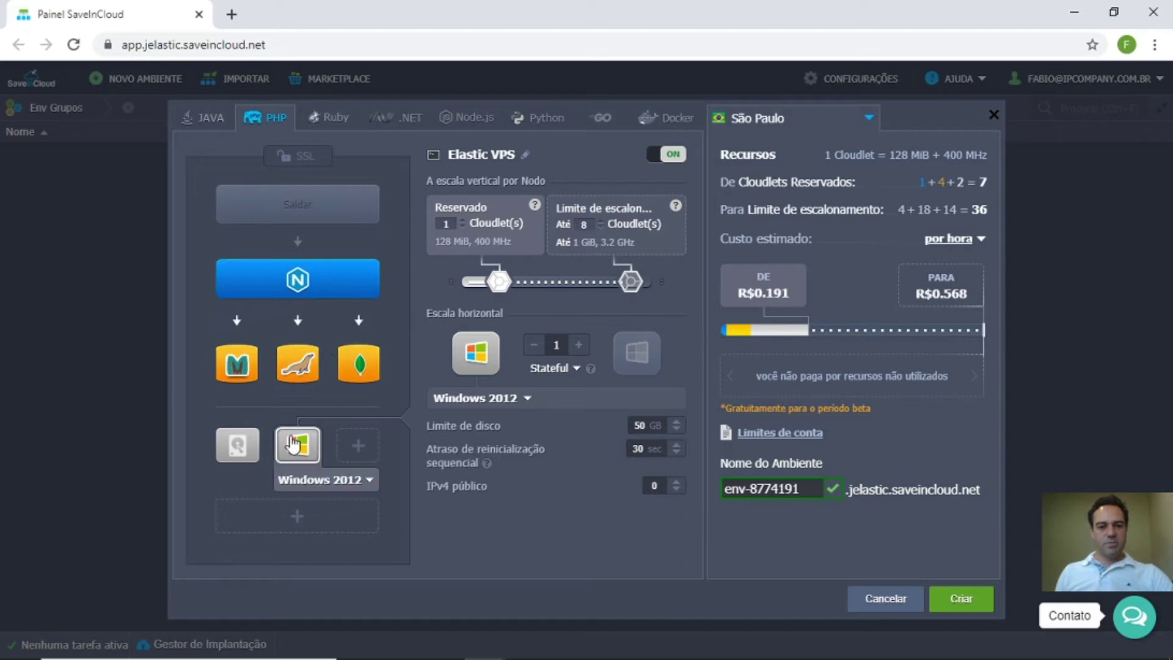
pyautogui.click(348, 484)
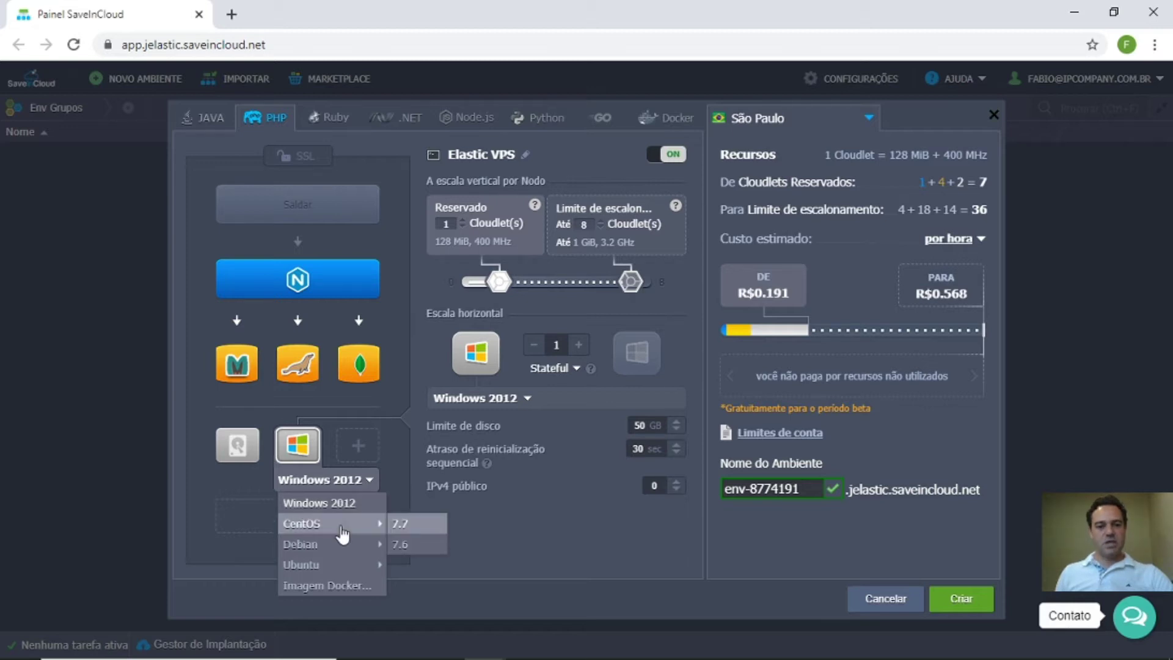
pyautogui.moveTo(340, 574)
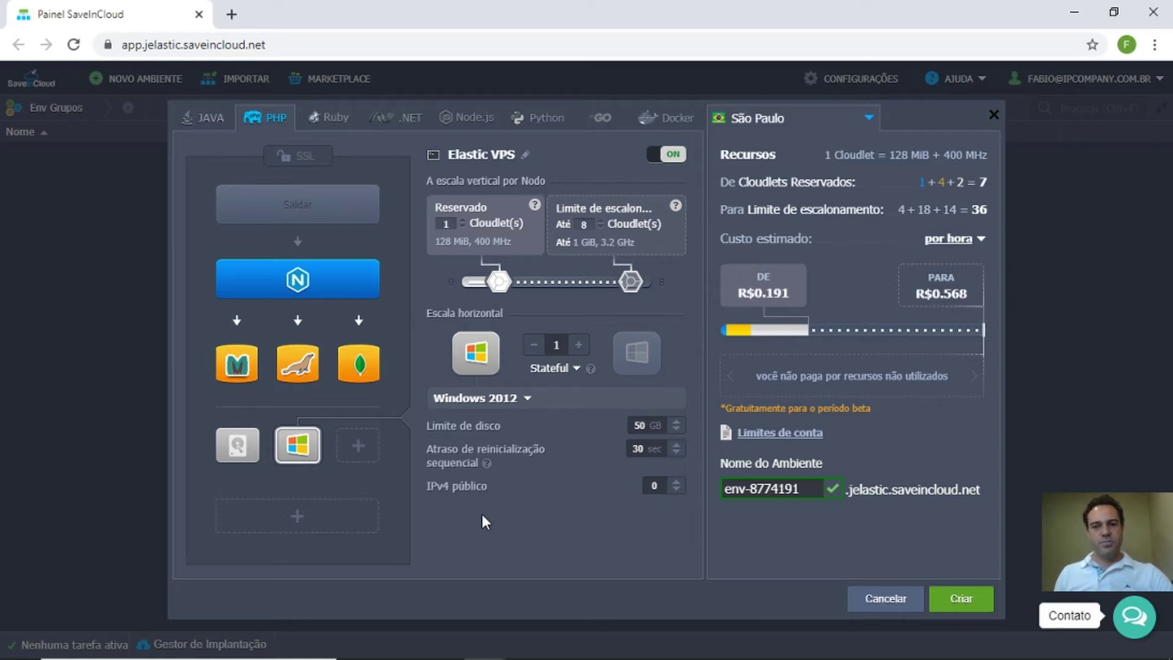
# Switch the environment's SQL database node from MariaDB to MySQL CE 8.0.19
pyautogui.moveTo(360, 404)
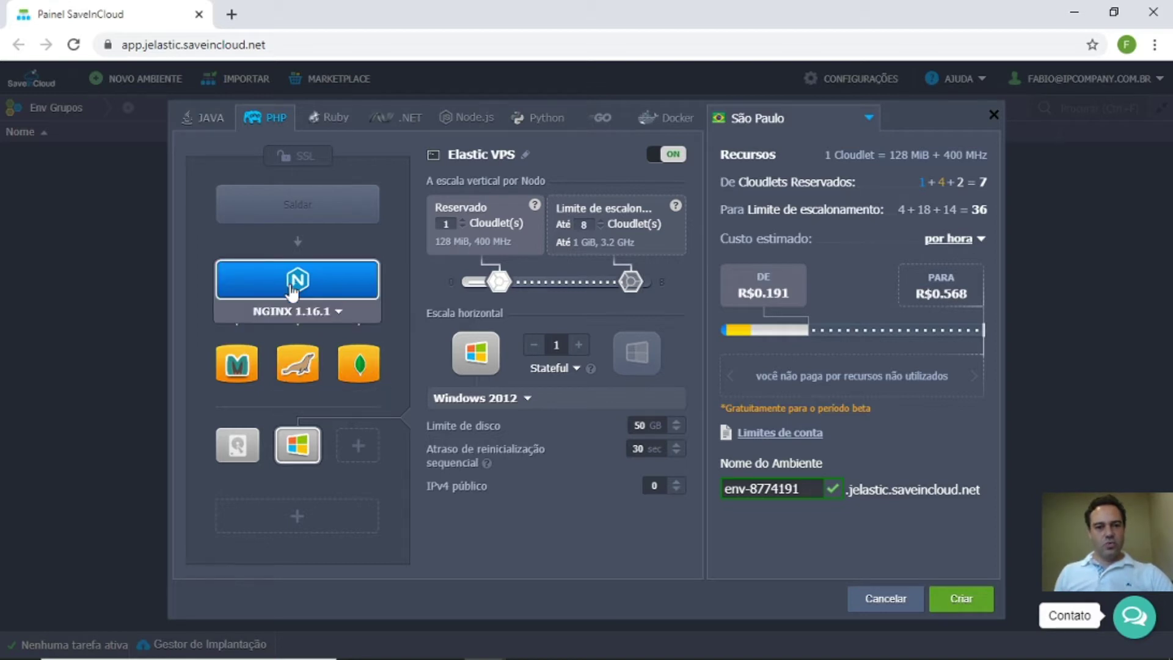
pyautogui.click(315, 400)
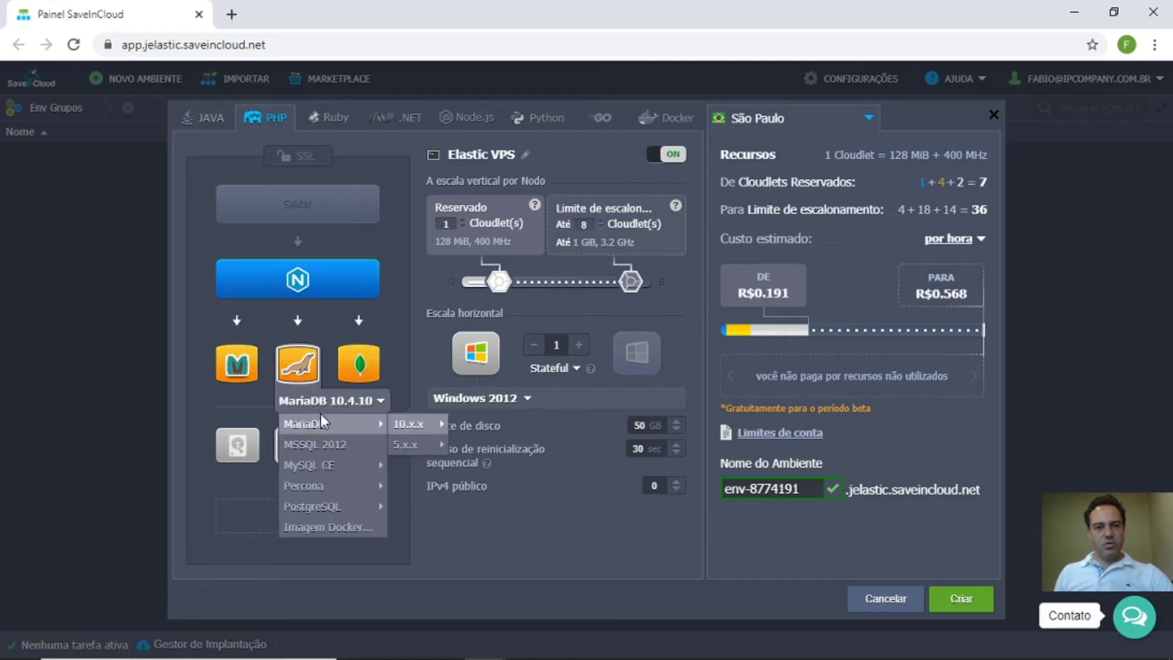
pyautogui.moveTo(348, 467)
pyautogui.click(419, 465)
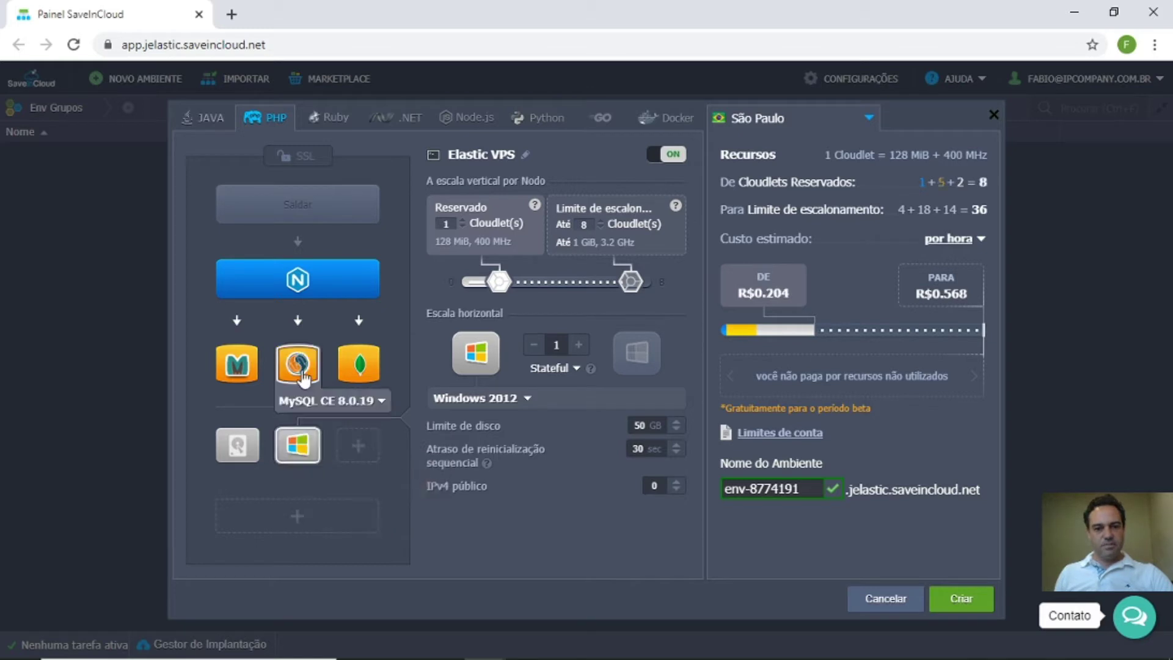
# Remove the MongoDB, Memcached, storage and VPS nodes, leaving only the NGINX server and SQL database in the topology
pyautogui.click(359, 364)
pyautogui.click(358, 364)
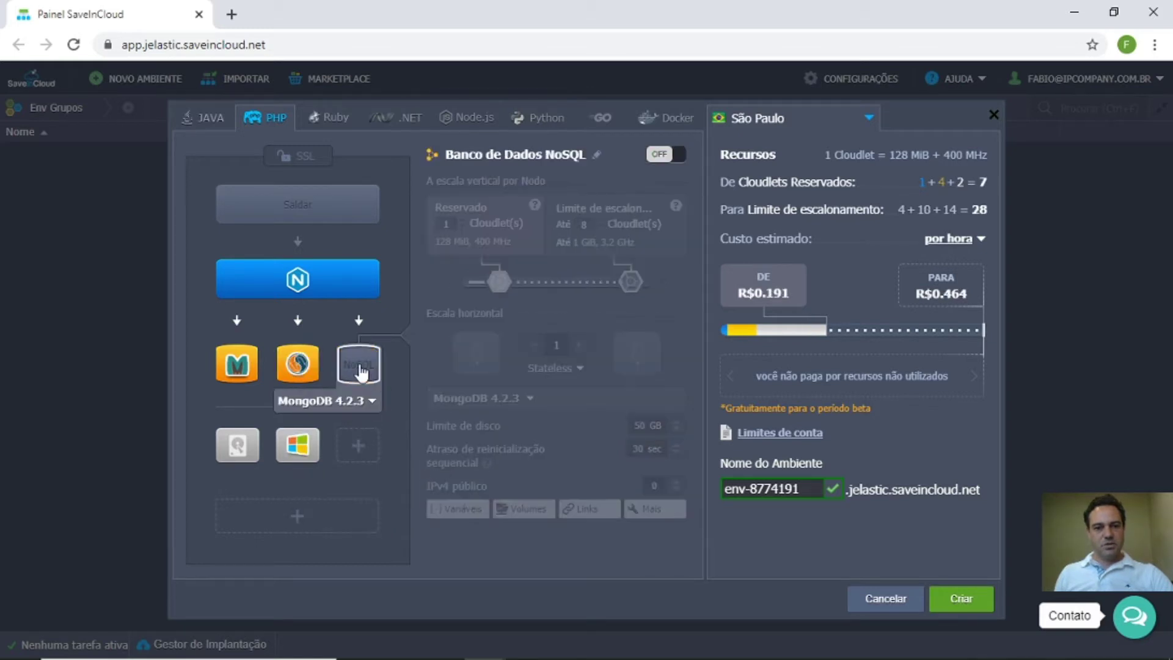
pyautogui.click(237, 366)
pyautogui.click(237, 366)
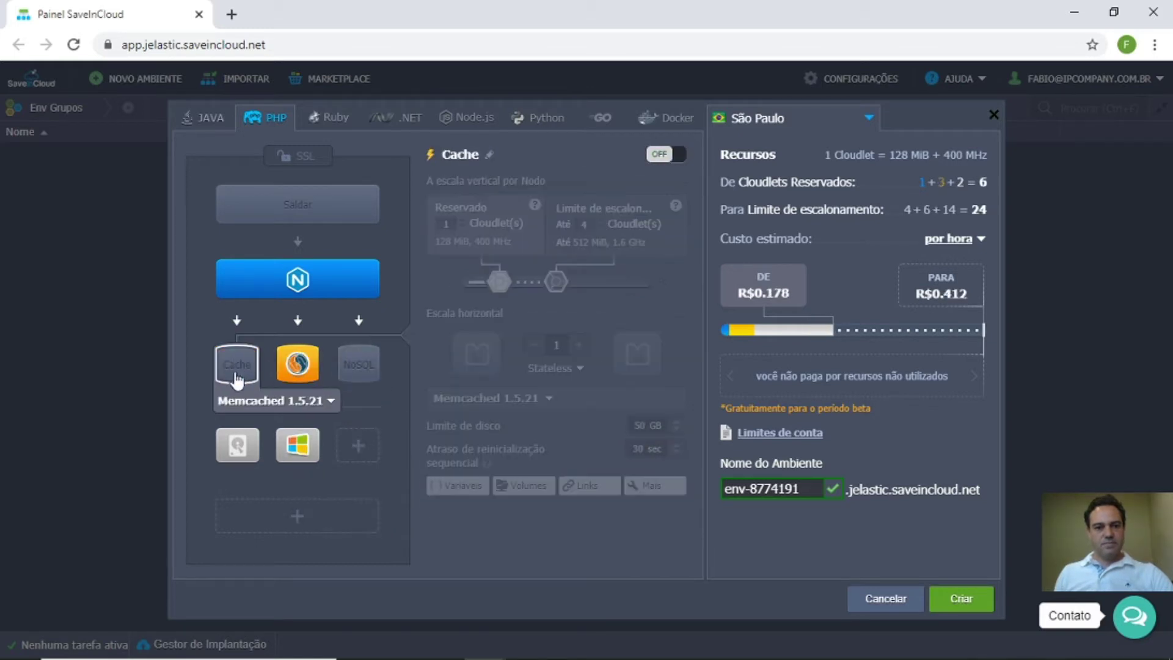
pyautogui.click(236, 449)
pyautogui.click(236, 449)
pyautogui.click(298, 445)
pyautogui.click(298, 445)
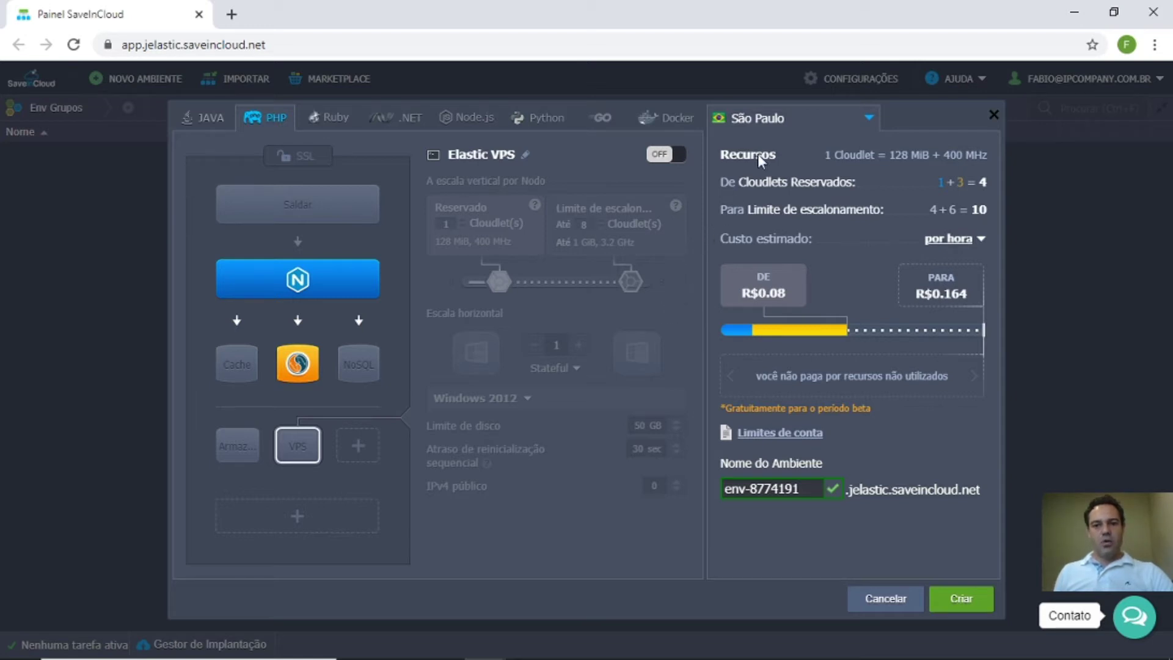
# Keep São Paulo as the region and create the environment under a name combining "teste-" with the account holder's first name
pyautogui.click(767, 121)
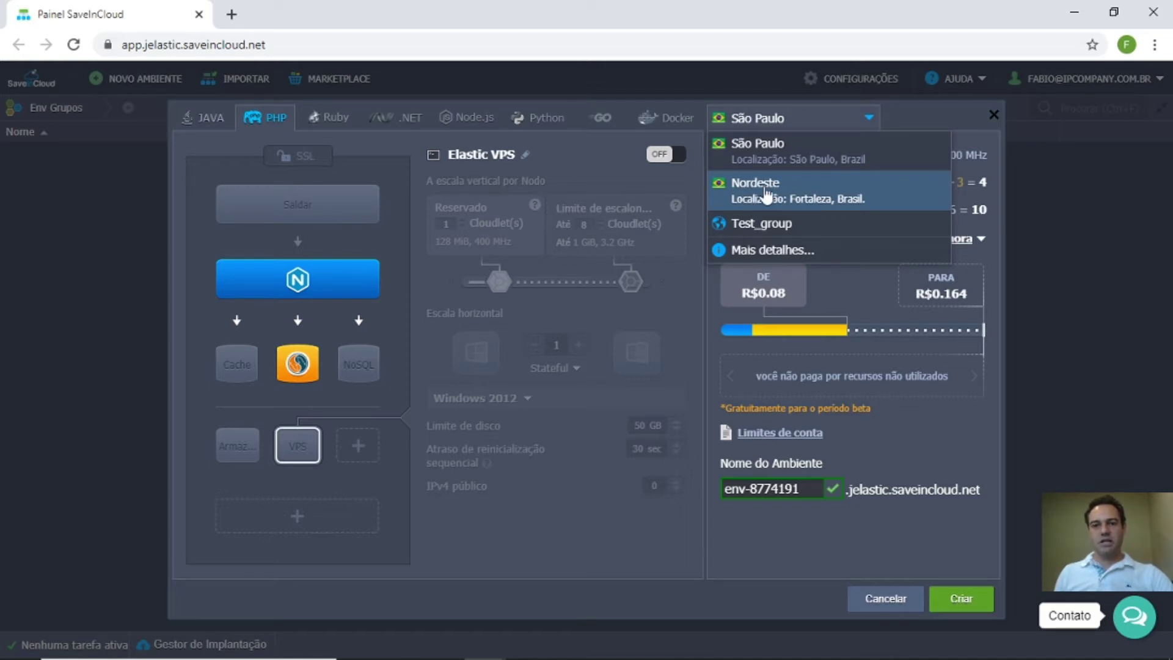
pyautogui.click(782, 158)
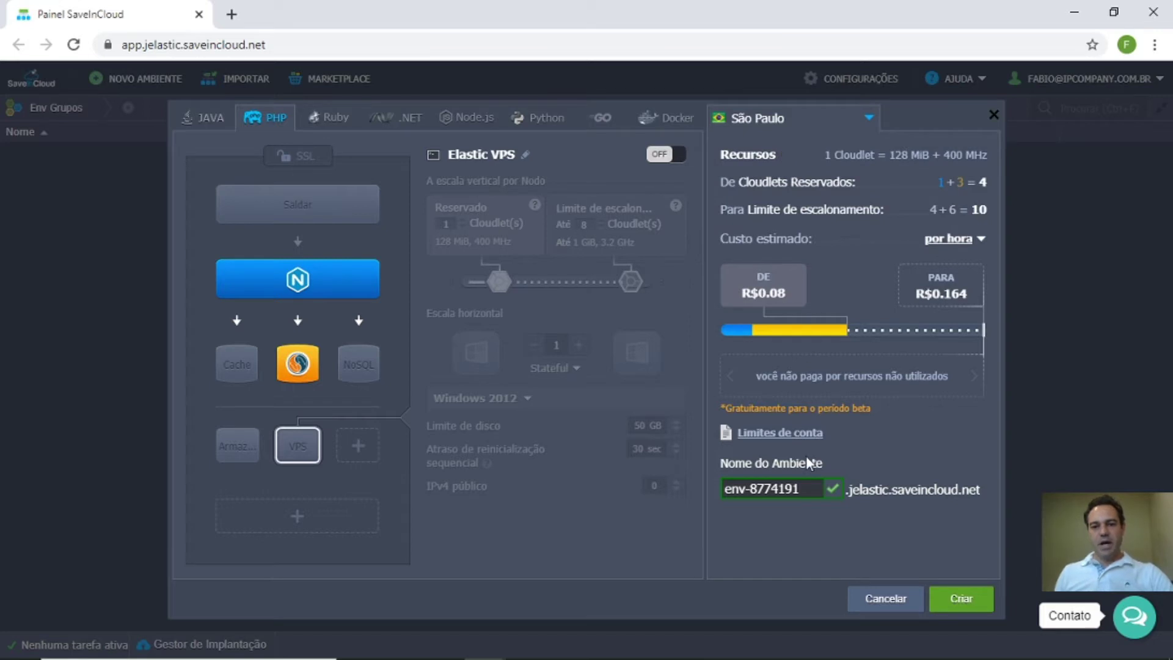
pyautogui.moveTo(802, 488); pyautogui.dragTo(695, 549)
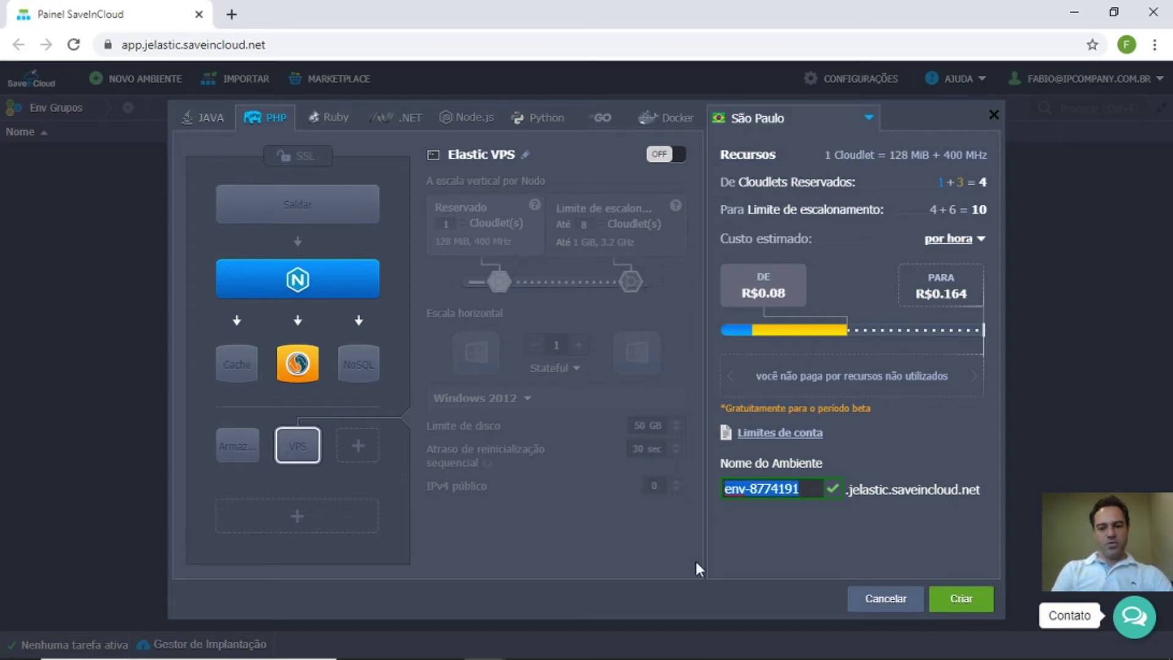
pyautogui.write('teste')
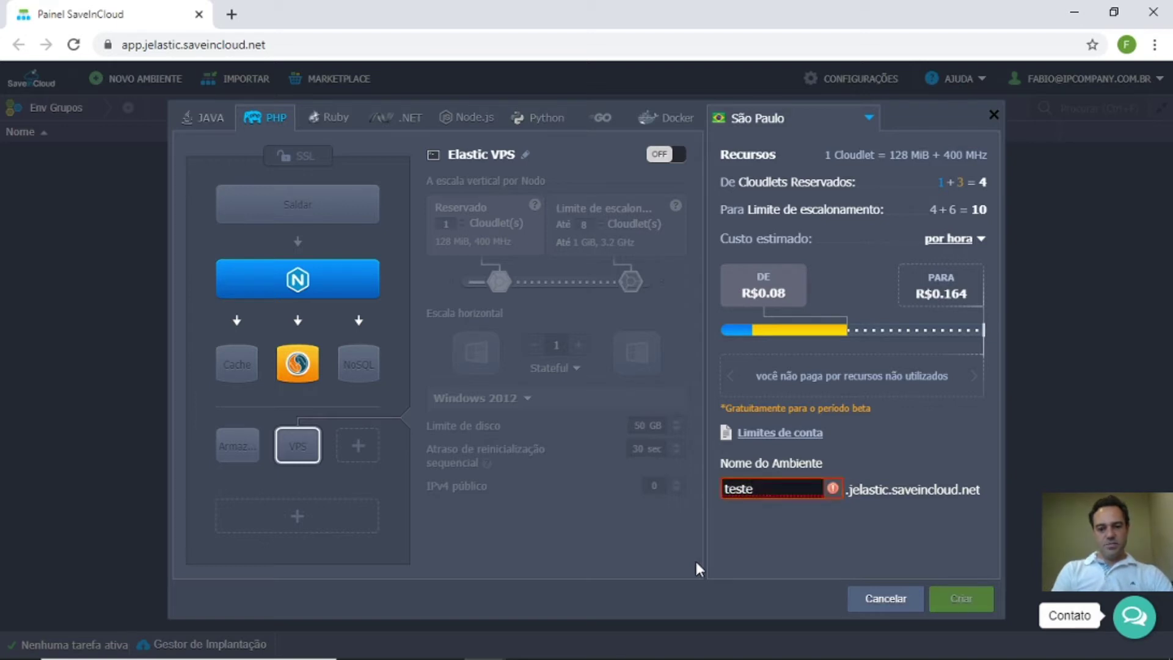
pyautogui.write('-fabio')
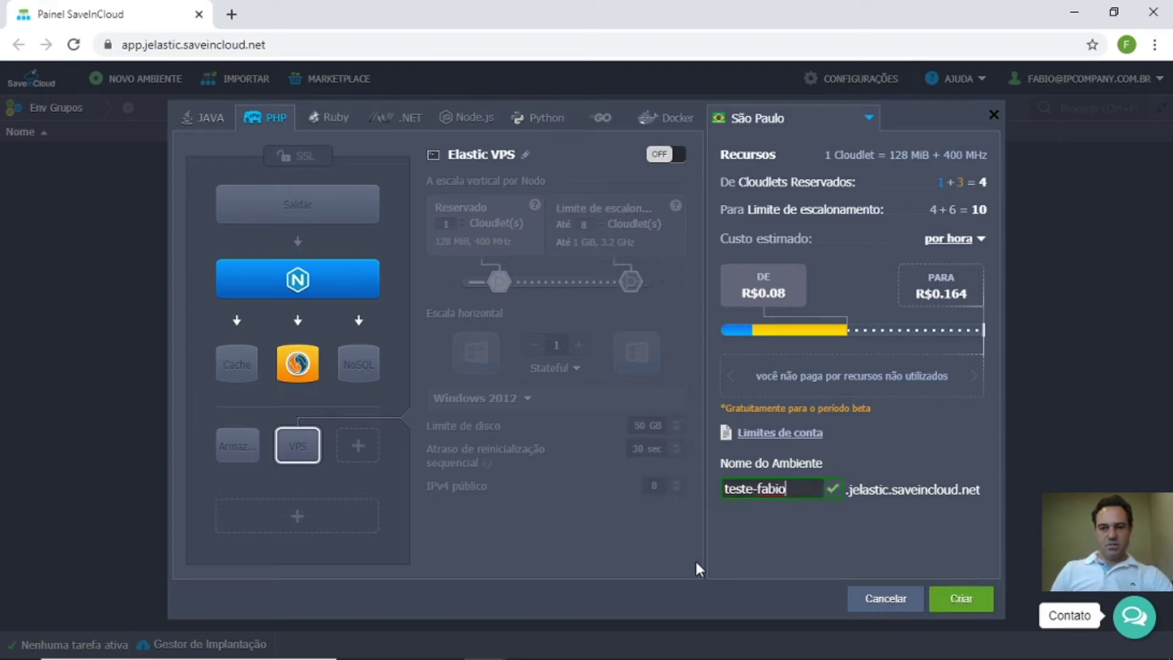
pyautogui.click(948, 602)
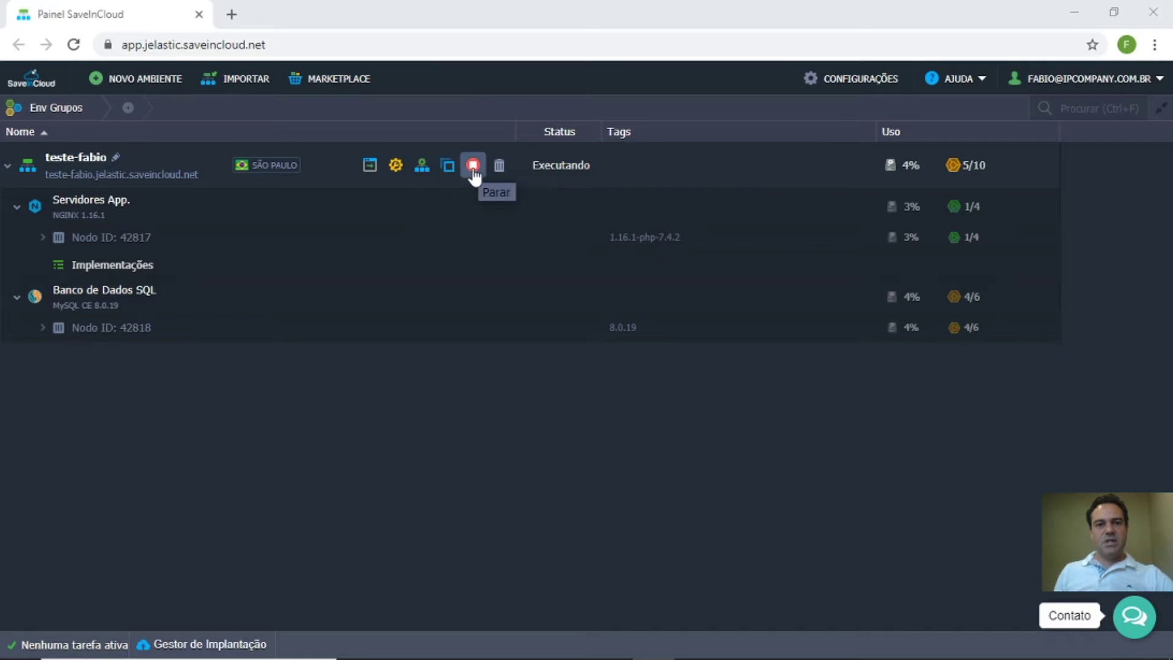
# Open the created environment's topology and set the NGINX application server to 4 reserved cloudlets with a scaling limit of 8
pyautogui.click(422, 165)
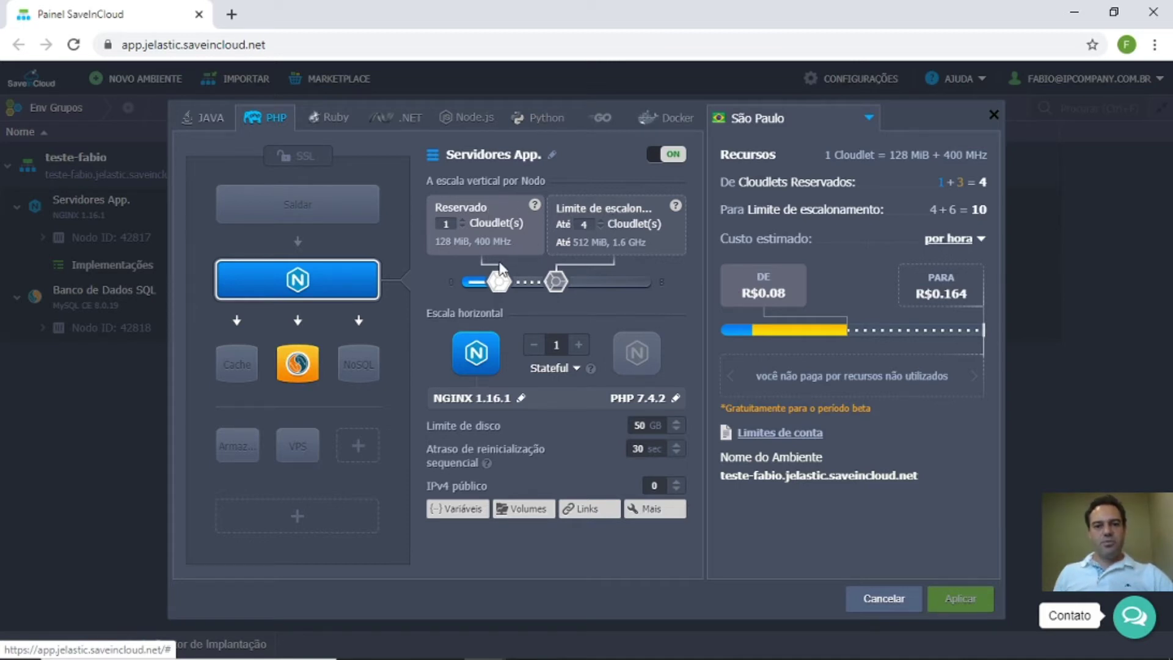
pyautogui.moveTo(499, 282); pyautogui.dragTo(556, 284)
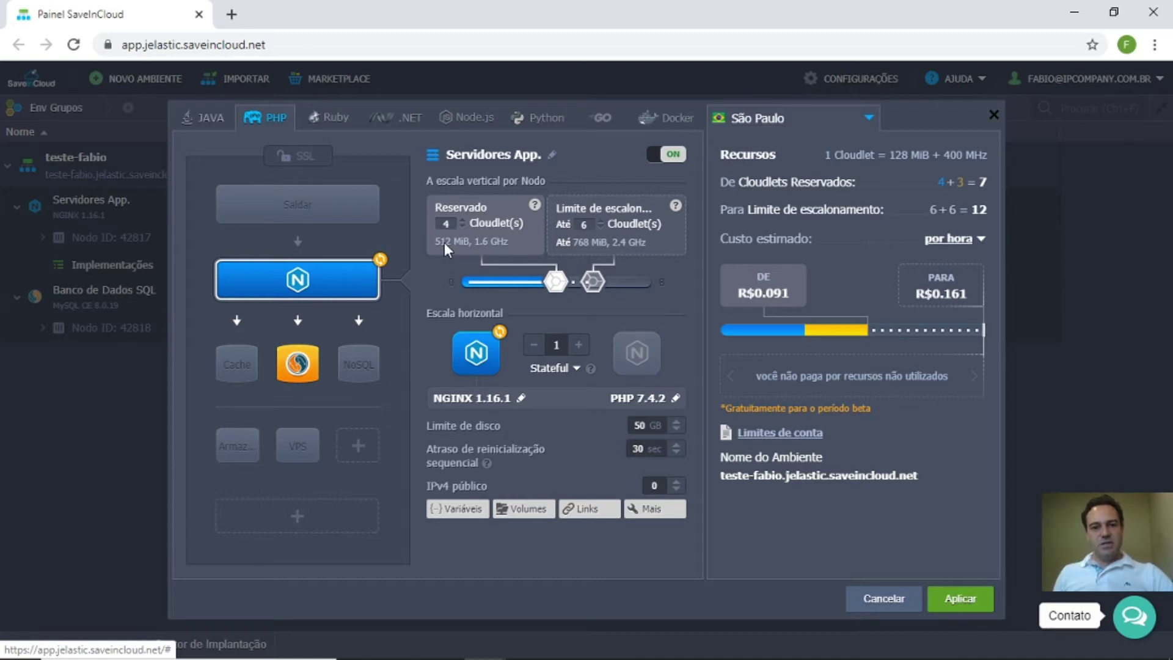
pyautogui.moveTo(624, 287); pyautogui.dragTo(631, 283)
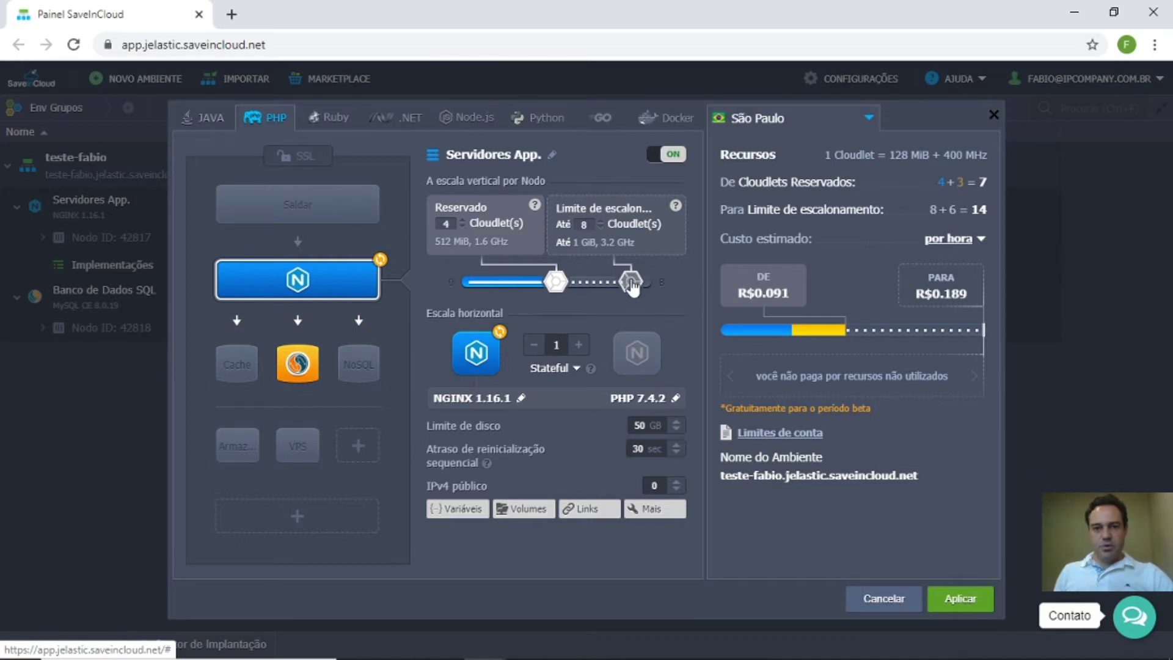
pyautogui.moveTo(631, 282); pyautogui.dragTo(556, 282)
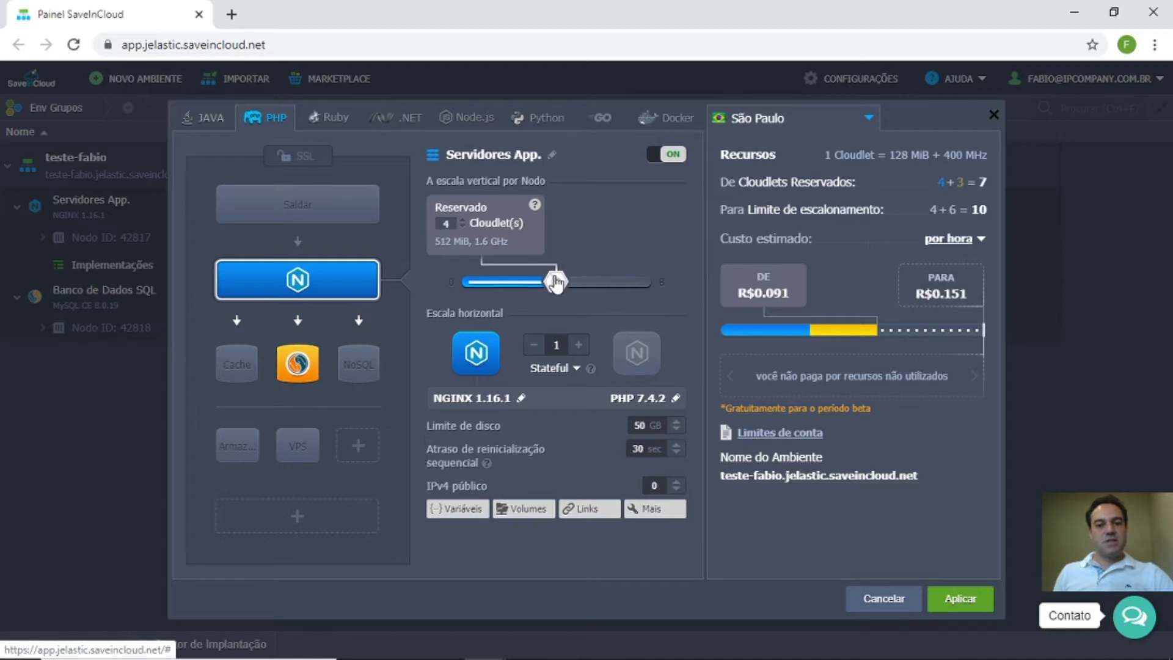
pyautogui.moveTo(556, 281); pyautogui.dragTo(639, 283)
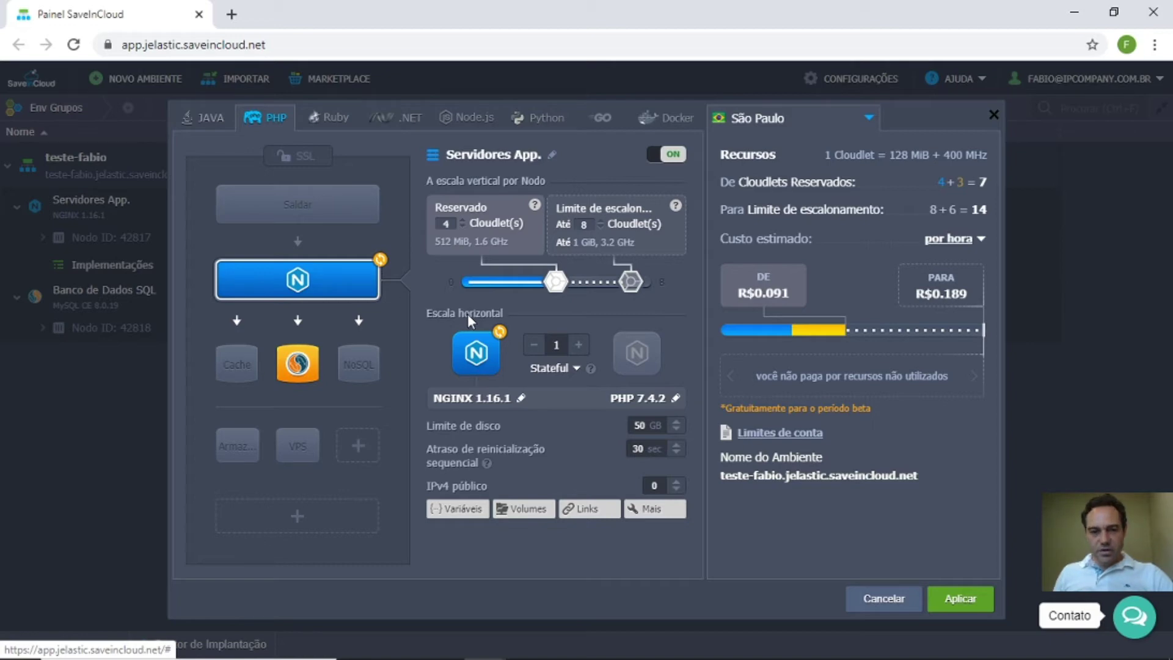
# Scale the NGINX application servers horizontally to 2 nodes and check the server types offered for the load balancer
pyautogui.click(578, 346)
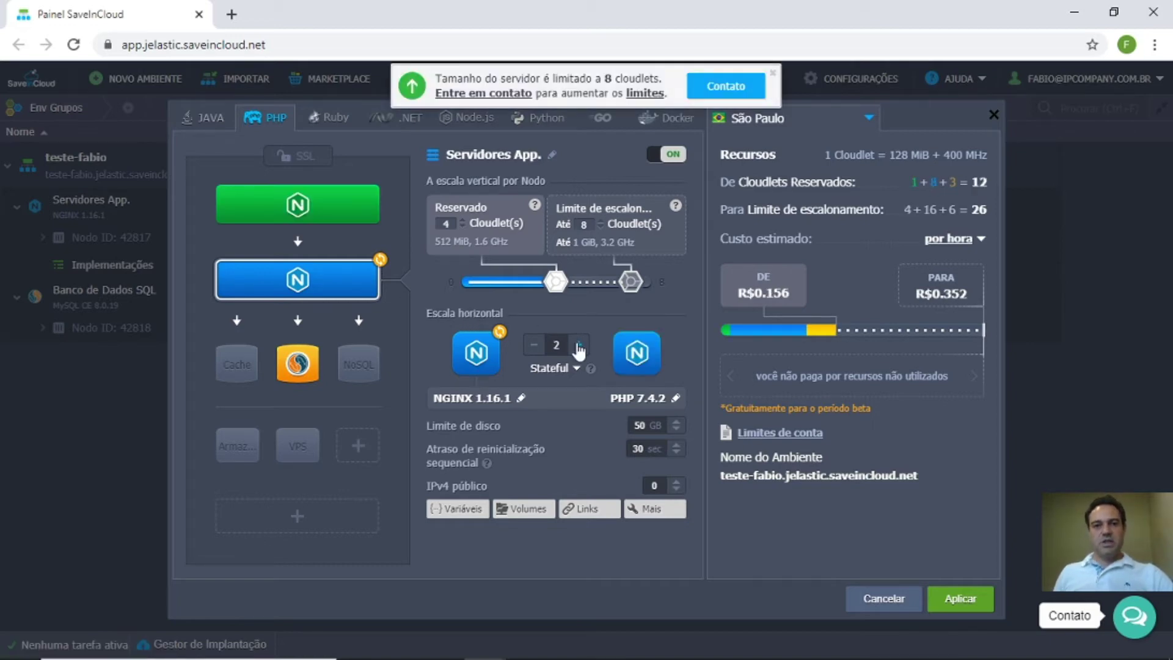
pyautogui.click(773, 72)
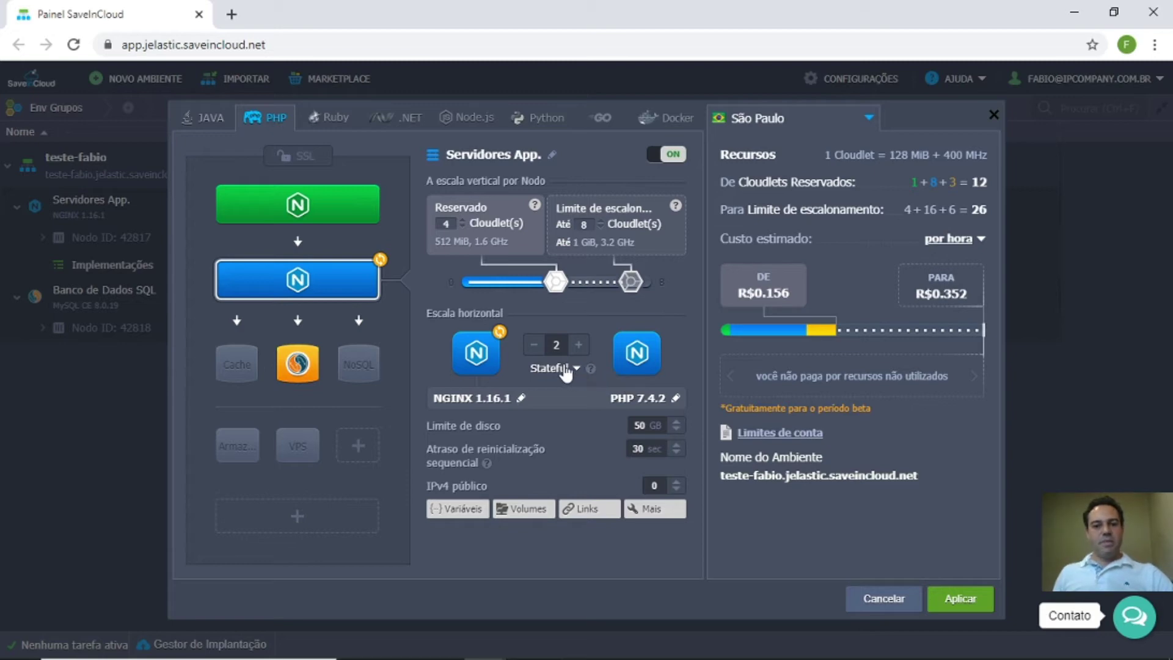
pyautogui.moveTo(301, 203)
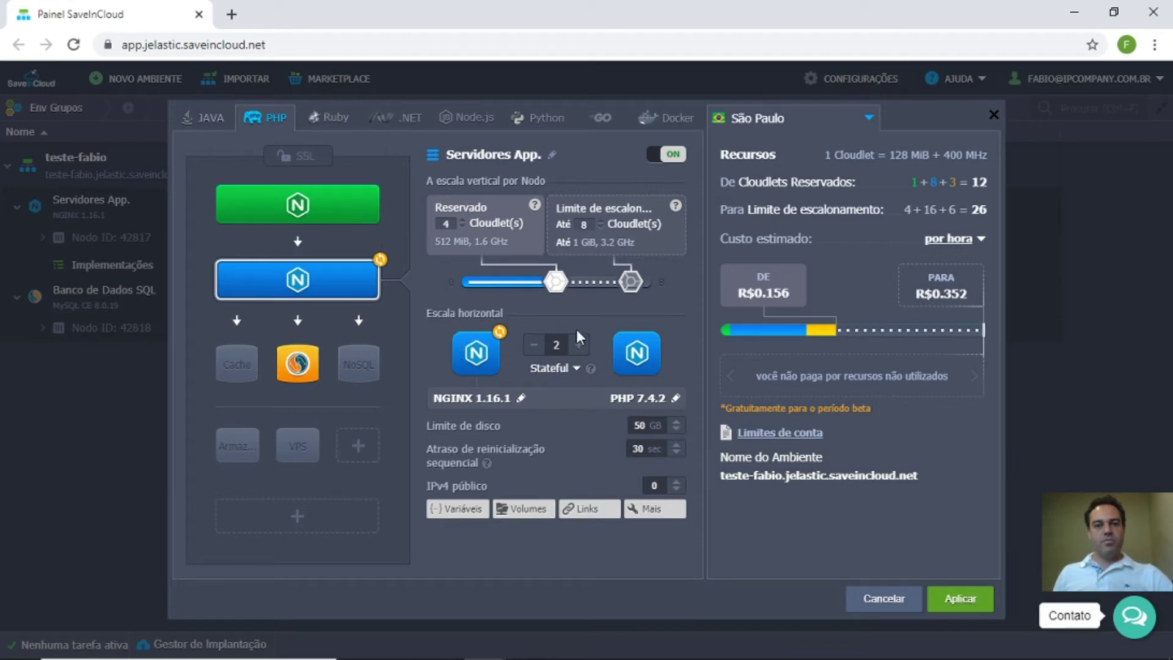
pyautogui.click(312, 208)
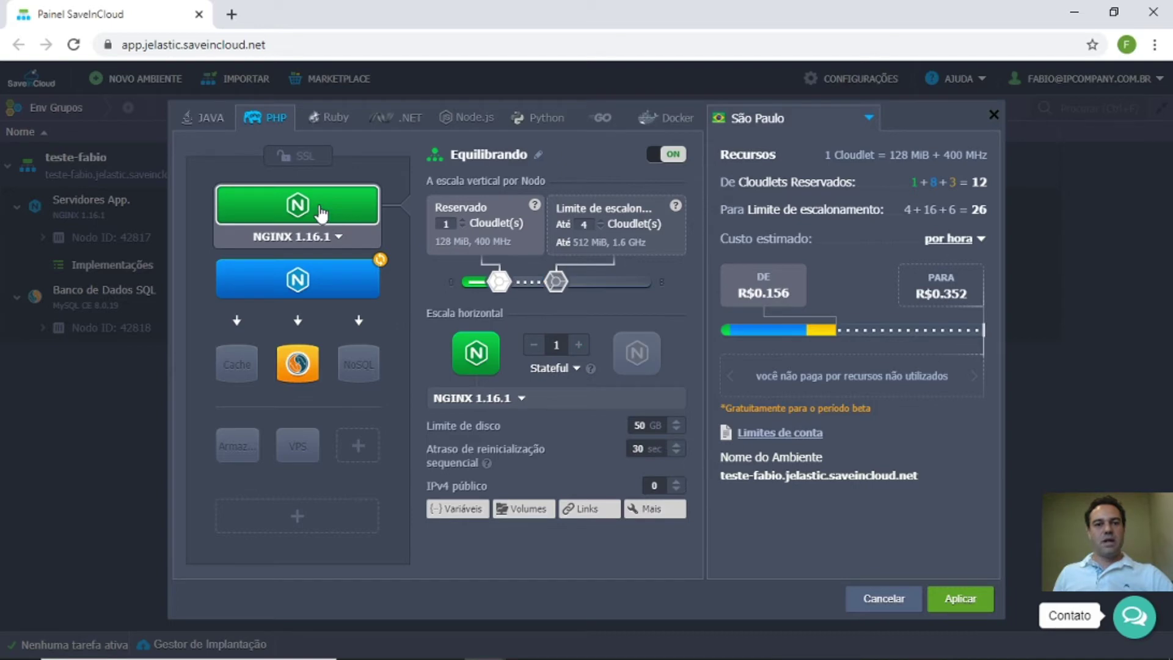
pyautogui.click(318, 238)
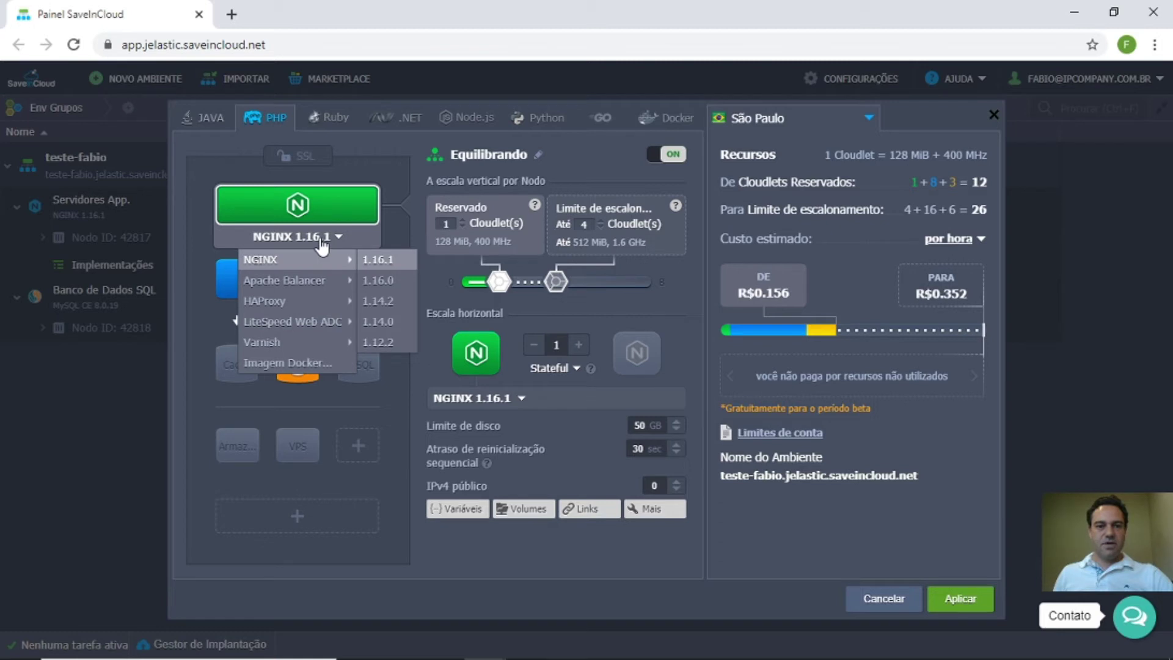
pyautogui.click(332, 282)
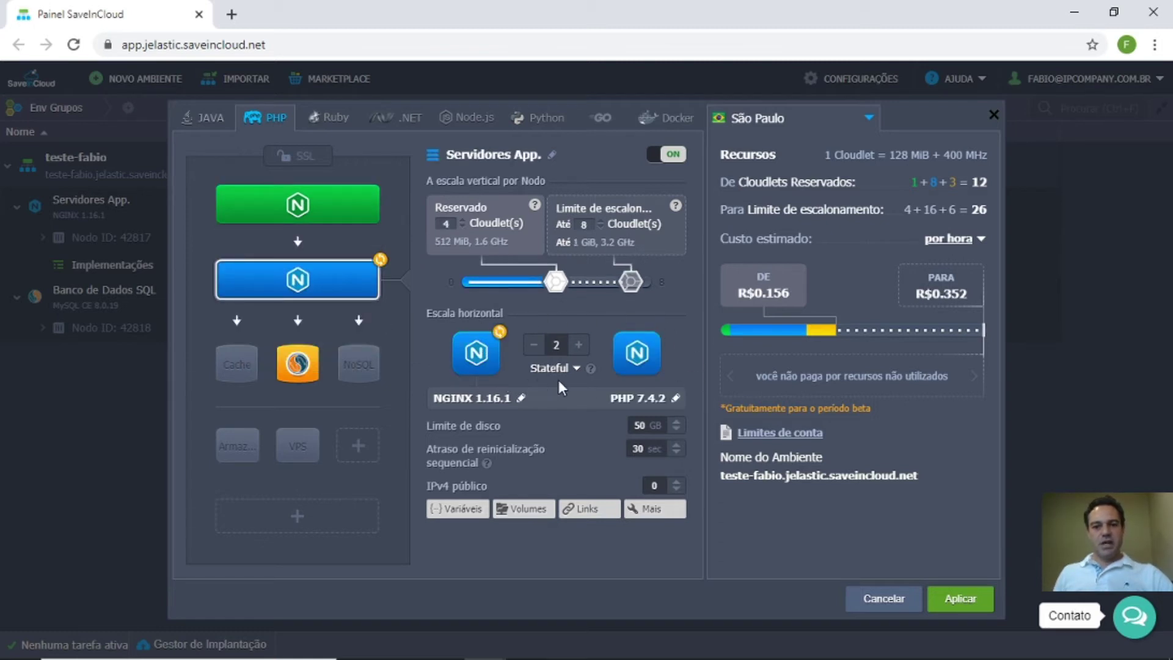
# Try adding one more node to the horizontal scaling of the MySQL CE 8.0.19 database layer
pyautogui.click(306, 371)
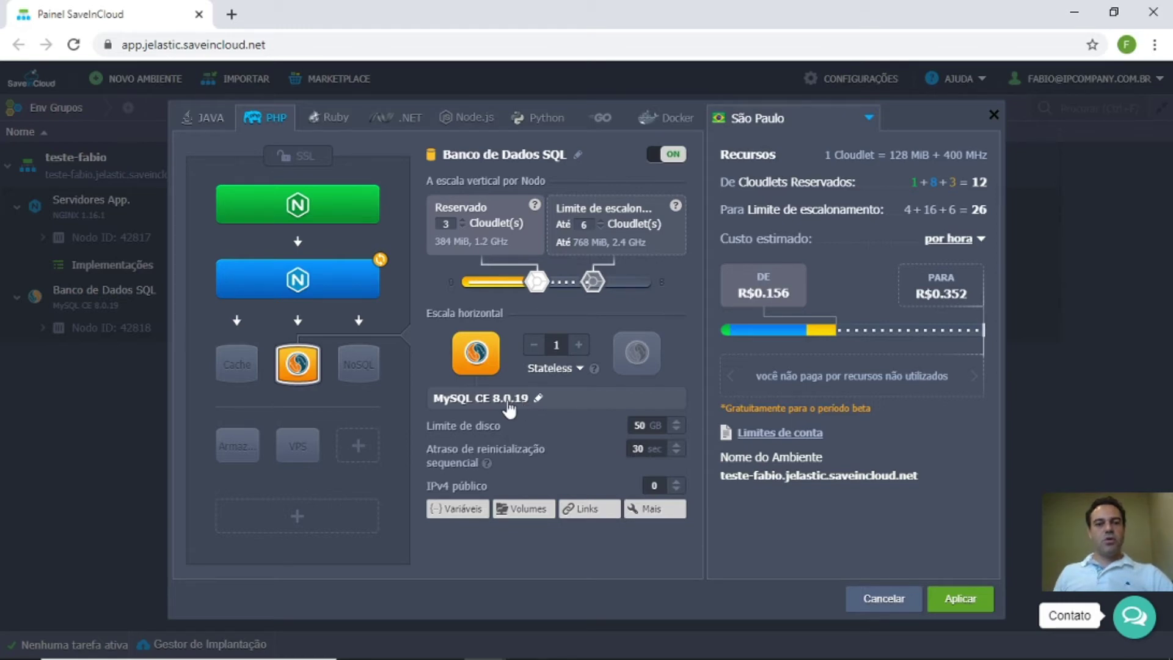
pyautogui.click(579, 346)
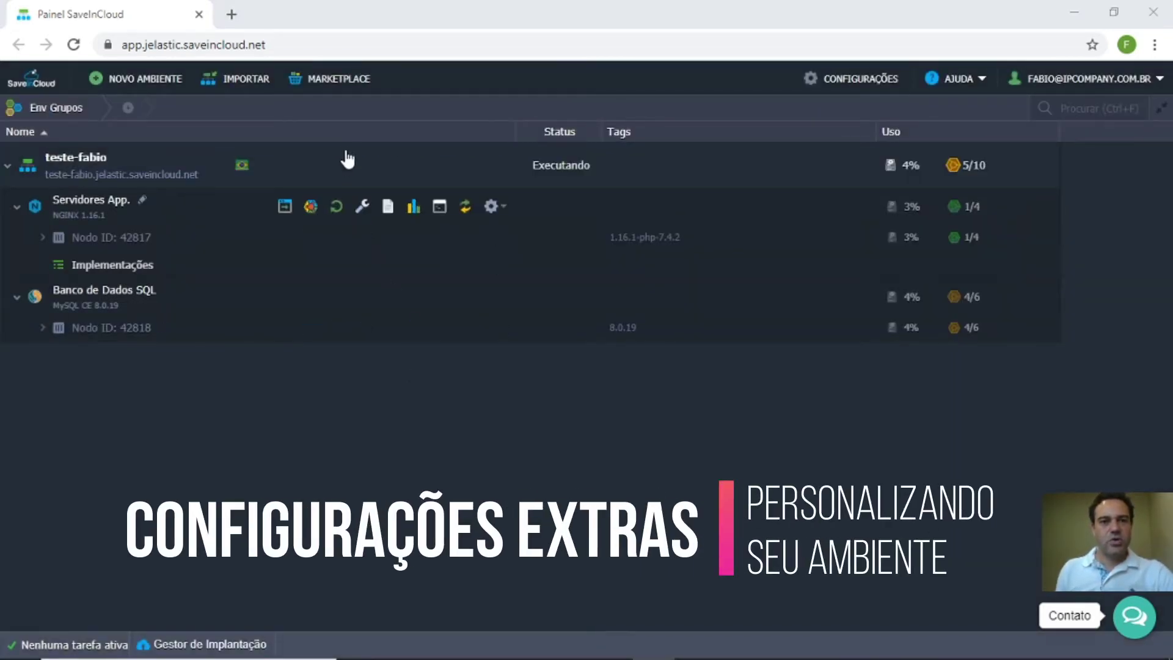
# Open the environment's settings and view the custom domains section with the settings area maximized
pyautogui.moveTo(343, 149)
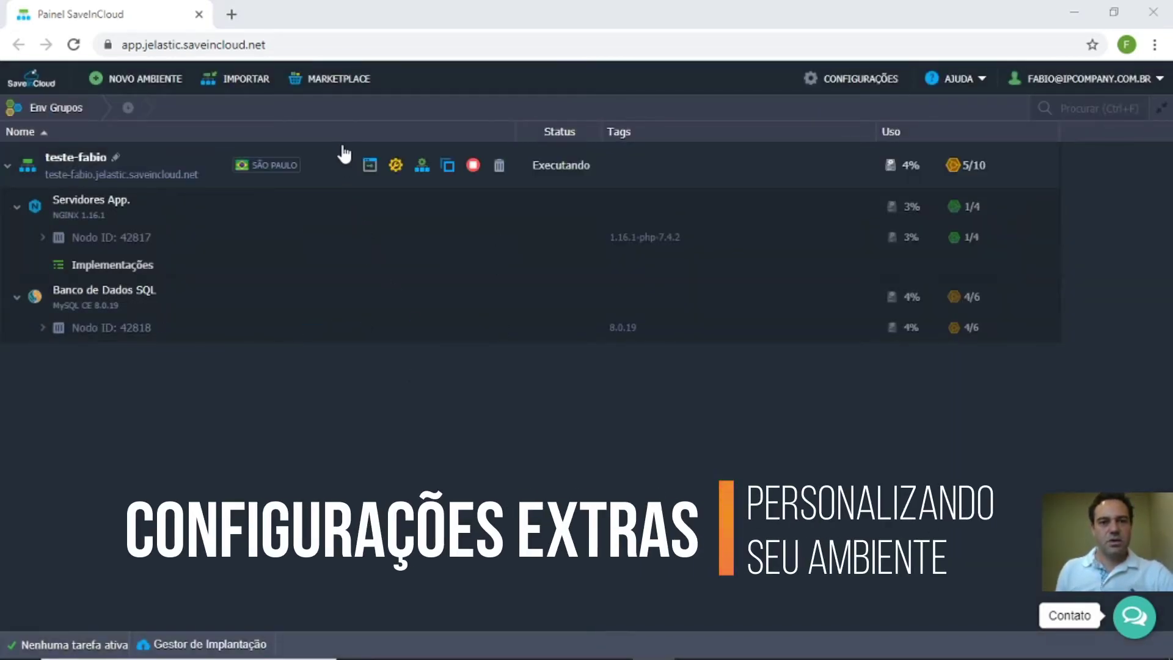
pyautogui.click(394, 172)
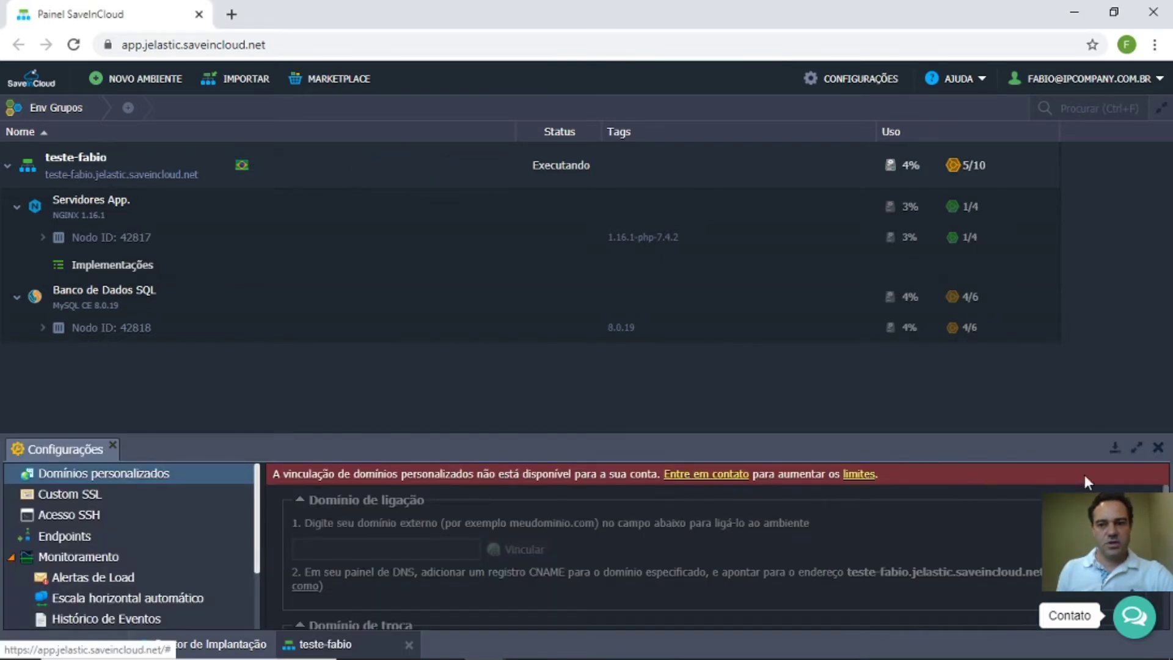
pyautogui.click(1137, 449)
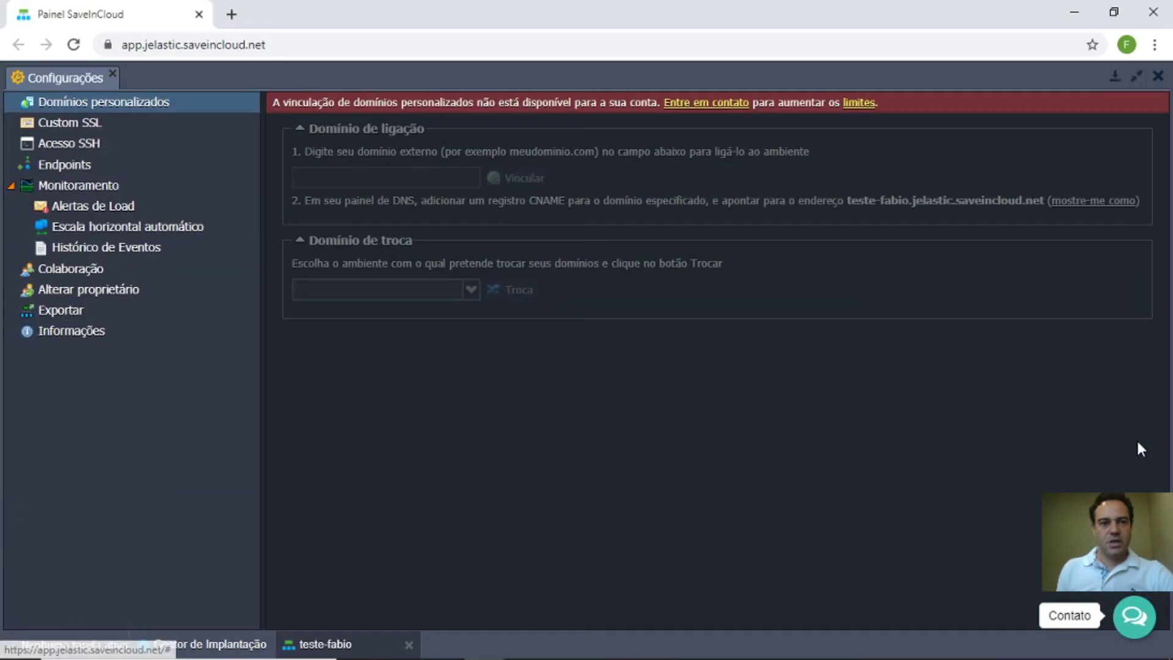
pyautogui.click(1135, 76)
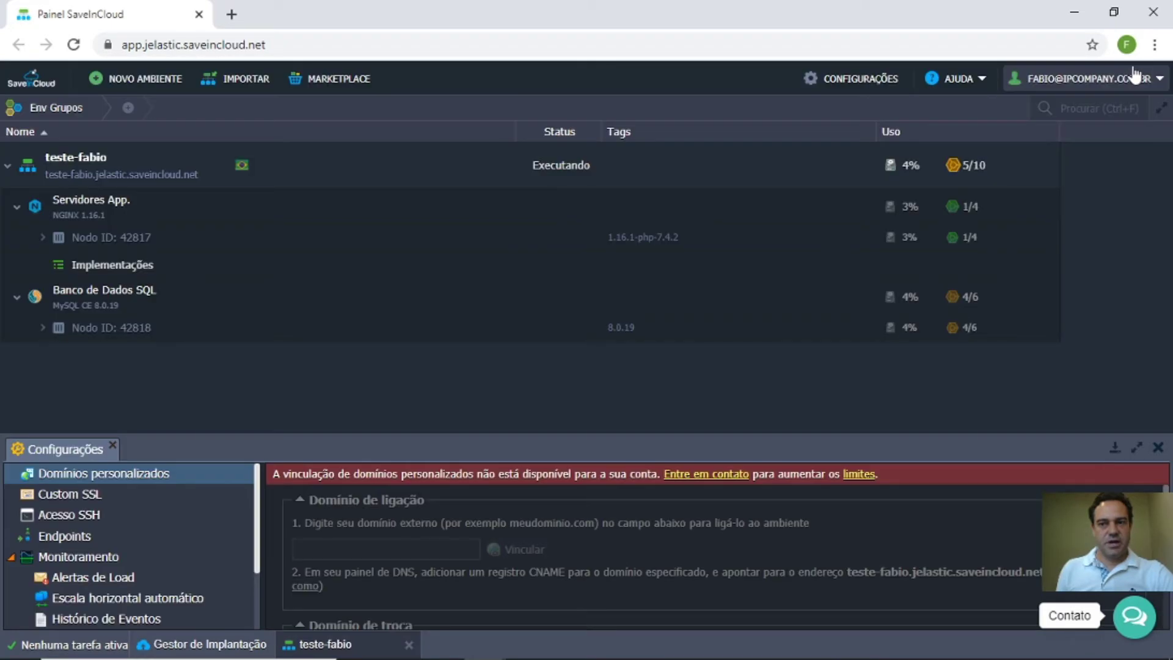
pyautogui.click(1138, 449)
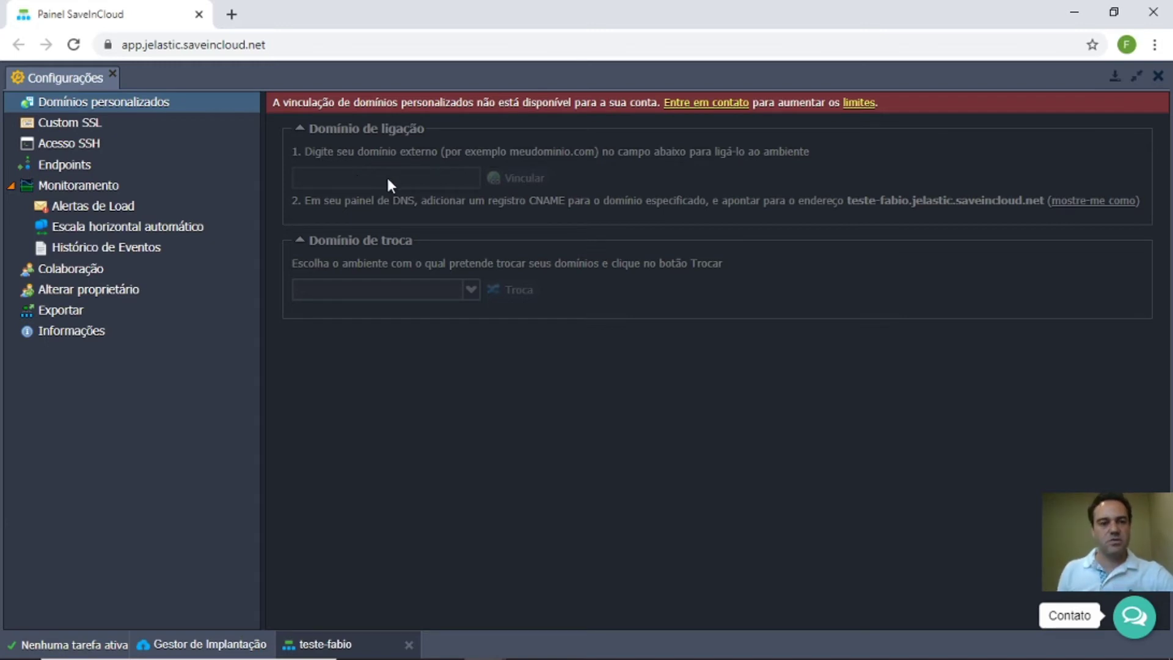
# Review the environment's Custom SSL, SSH access, endpoints and load alert settings
pyautogui.click(75, 129)
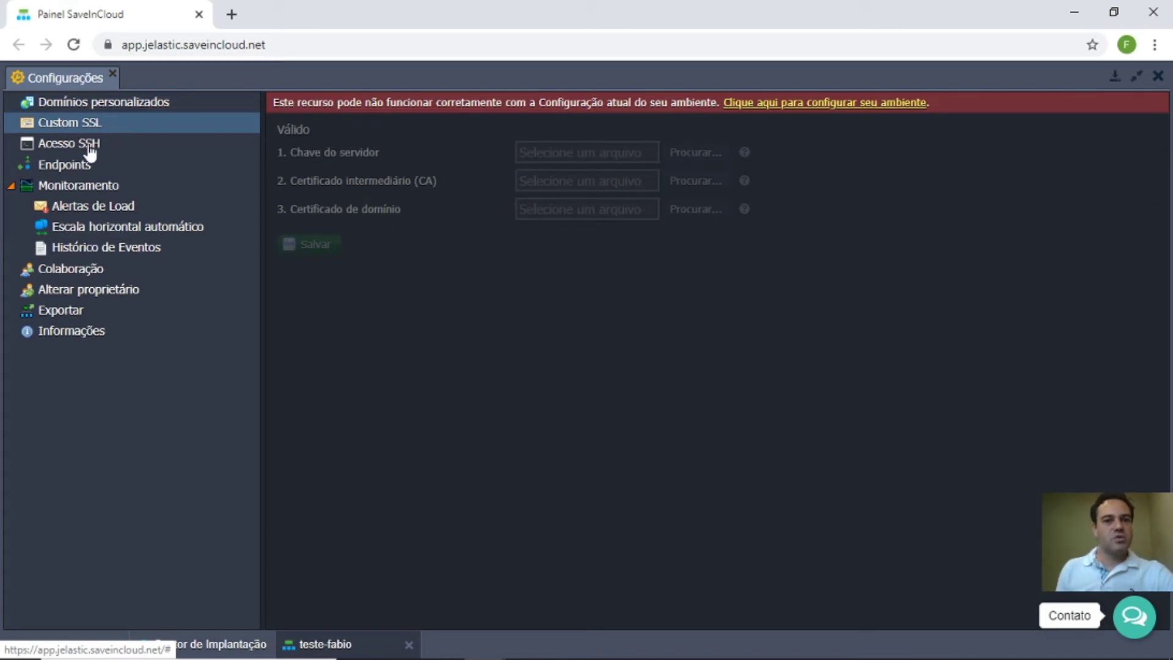
pyautogui.click(91, 147)
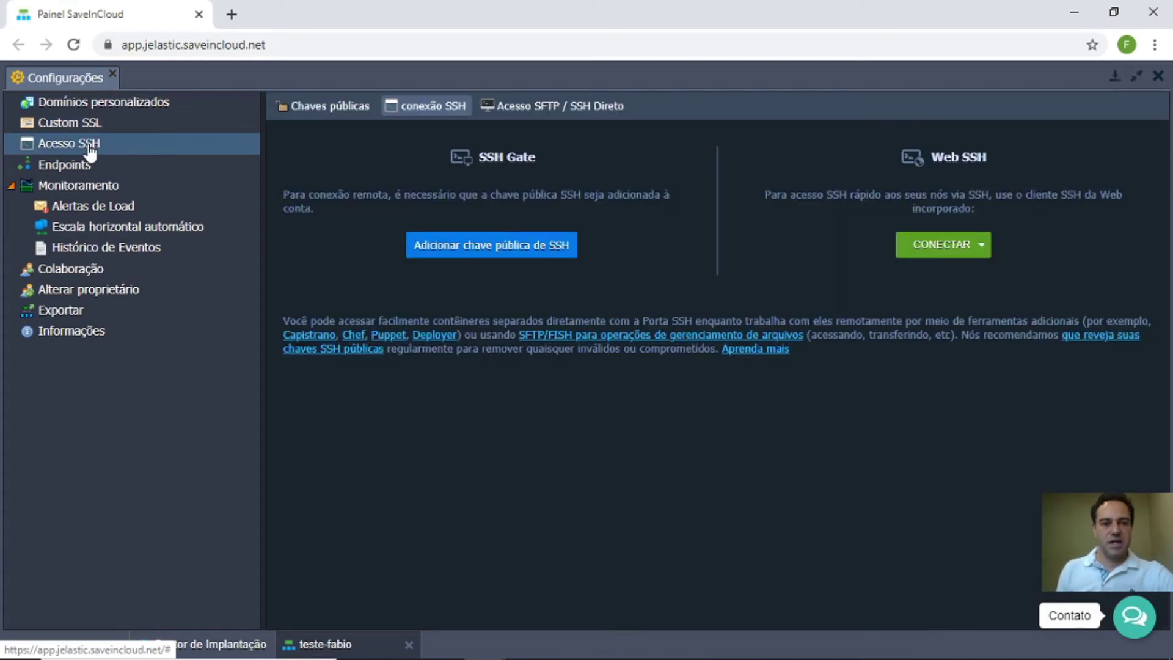
pyautogui.click(85, 171)
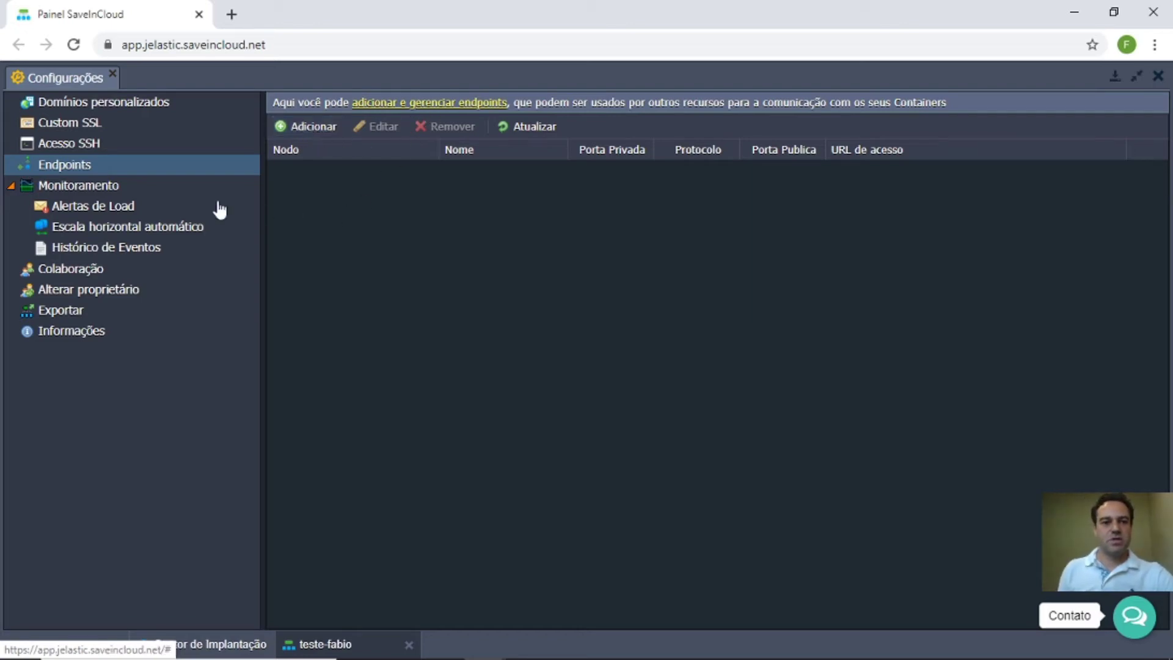
pyautogui.click(102, 186)
pyautogui.click(105, 209)
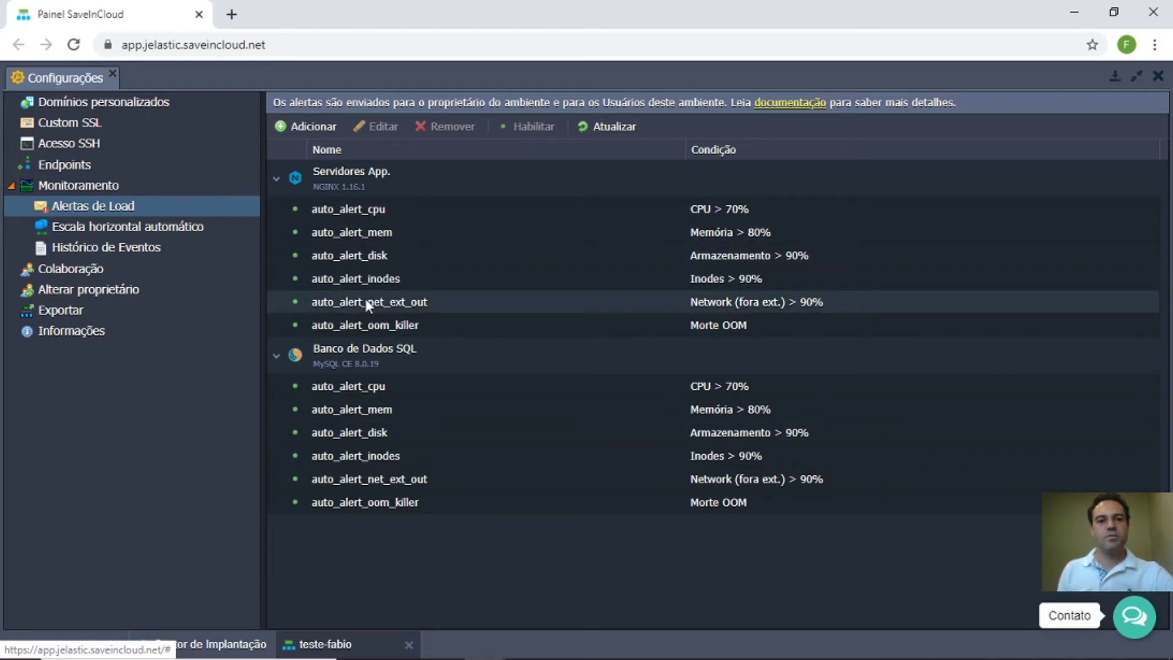
# Examine the CPU conditions for adding and removing nodes in a new automatic horizontal scaling trigger for the application servers, and close it without adding it
pyautogui.click(111, 231)
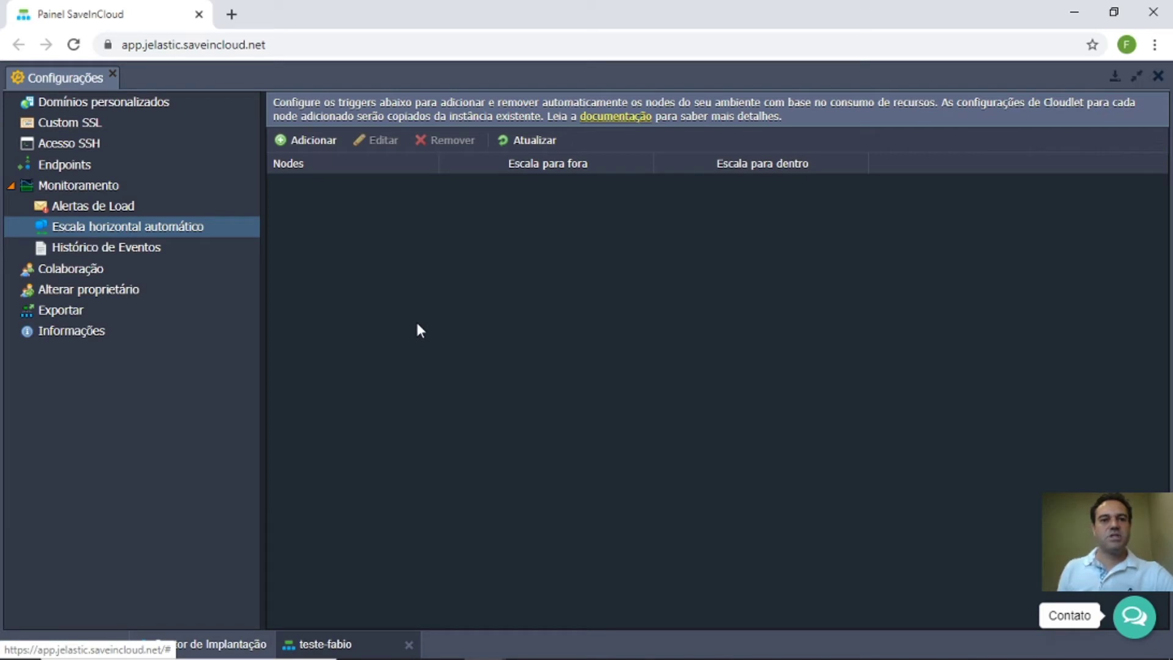
pyautogui.click(322, 147)
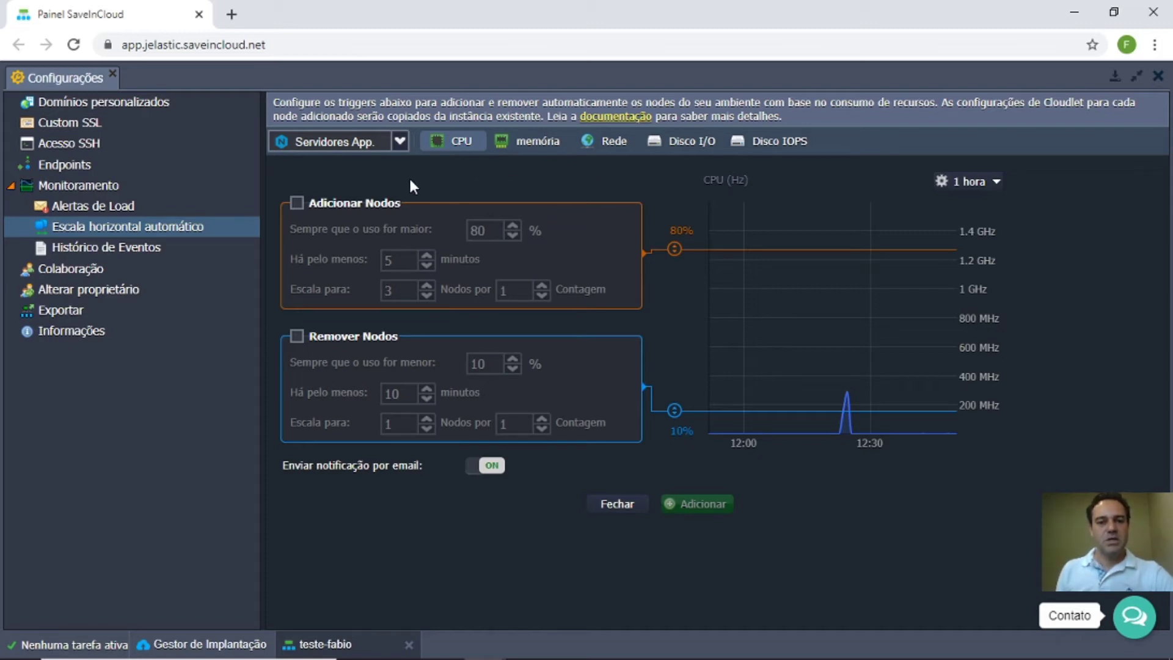
pyautogui.click(296, 205)
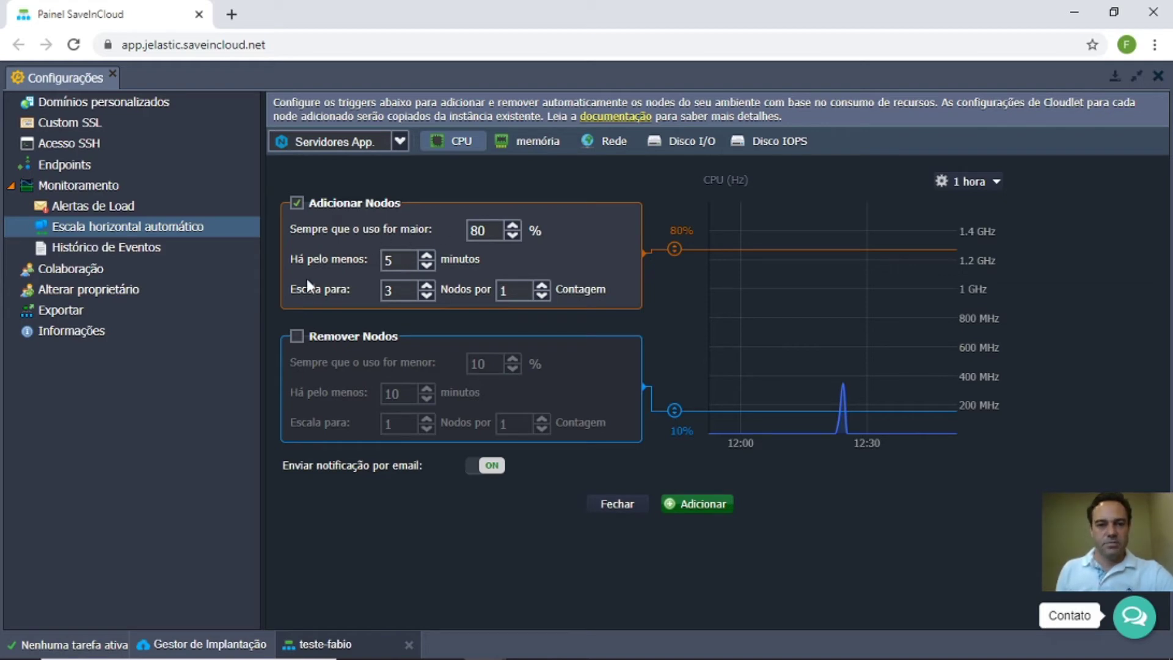
pyautogui.click(297, 203)
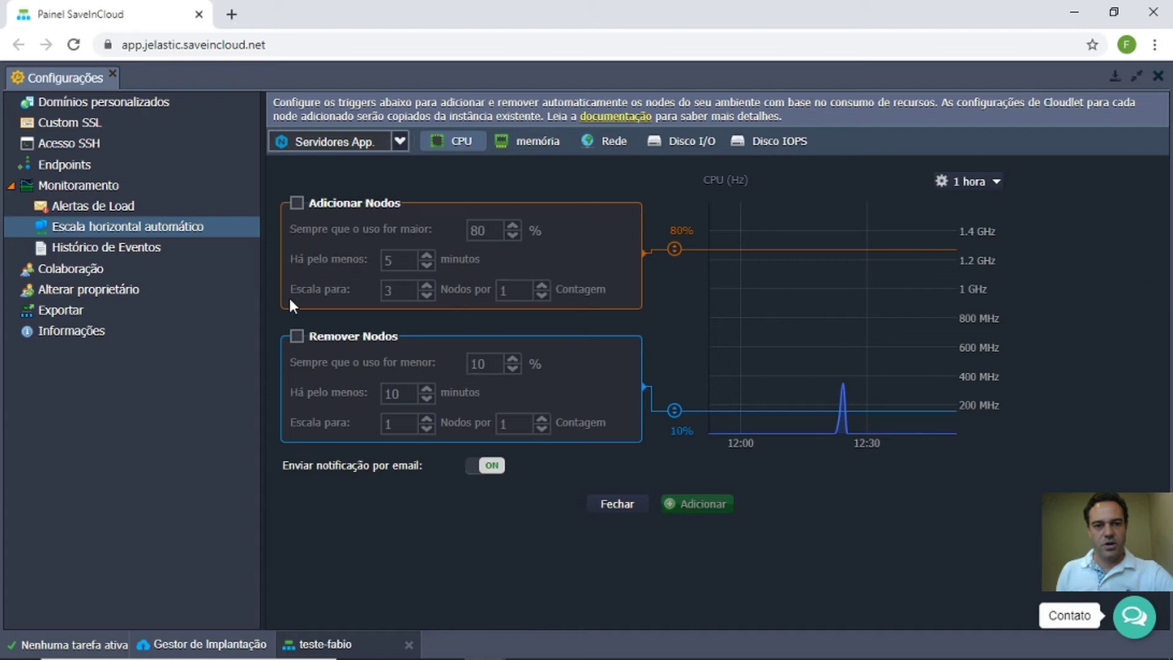
pyautogui.click(297, 337)
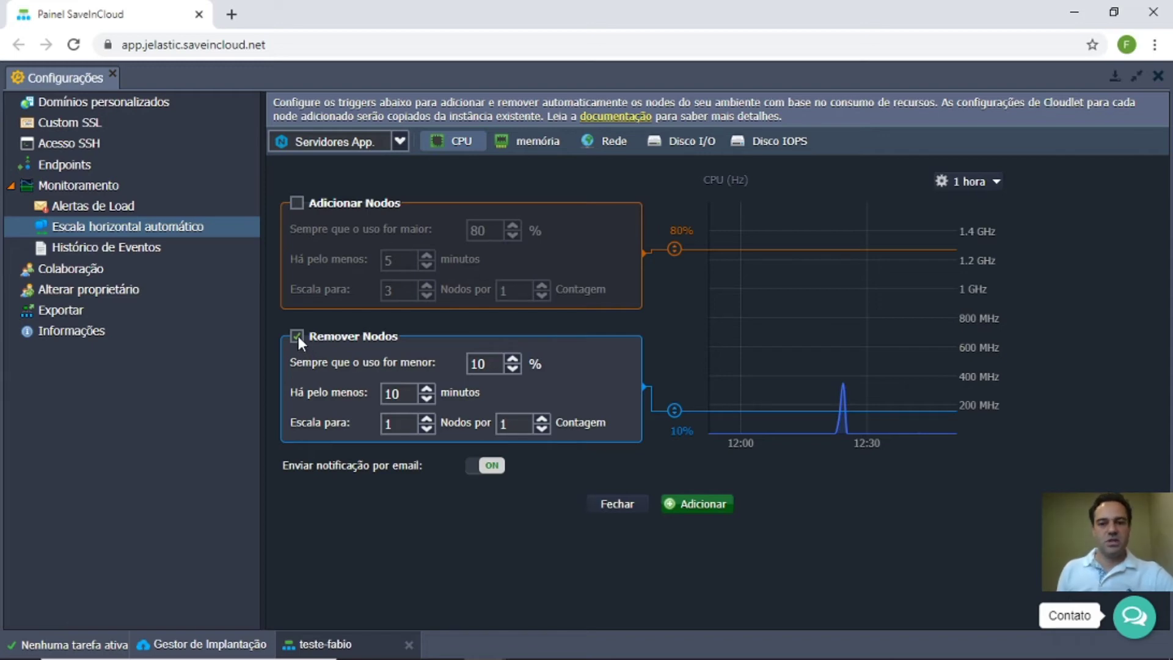
pyautogui.click(297, 336)
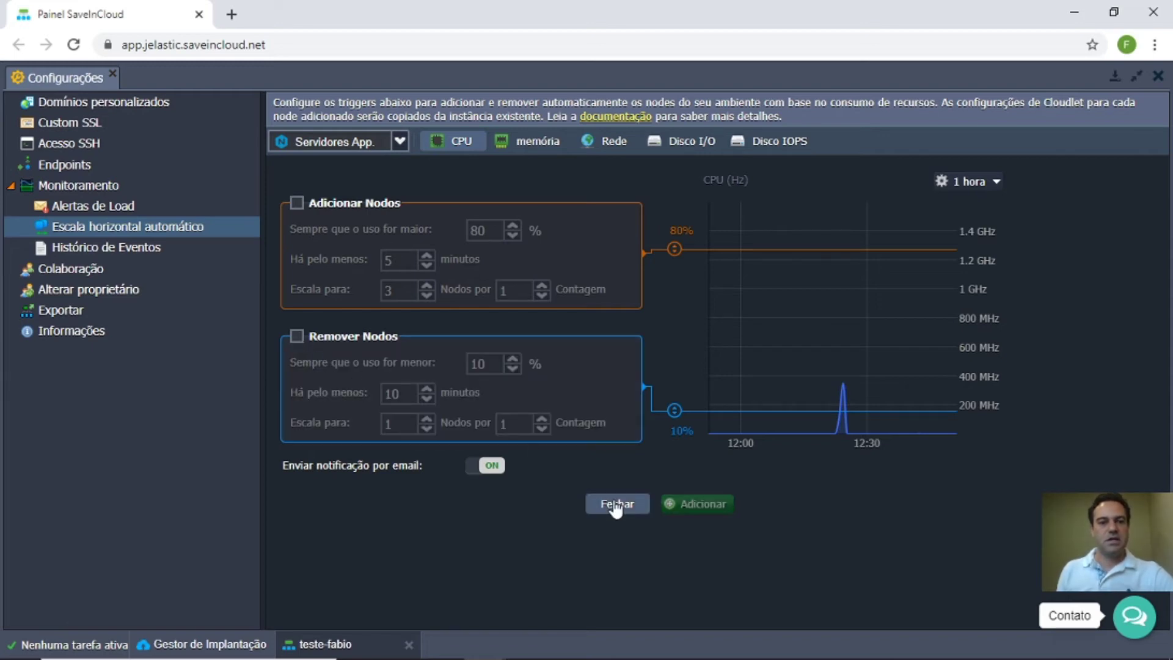
pyautogui.click(616, 505)
# Review the event history, the collaborator entry form and the change-of-owner section of the environment's settings without adding a collaborator
pyautogui.click(127, 252)
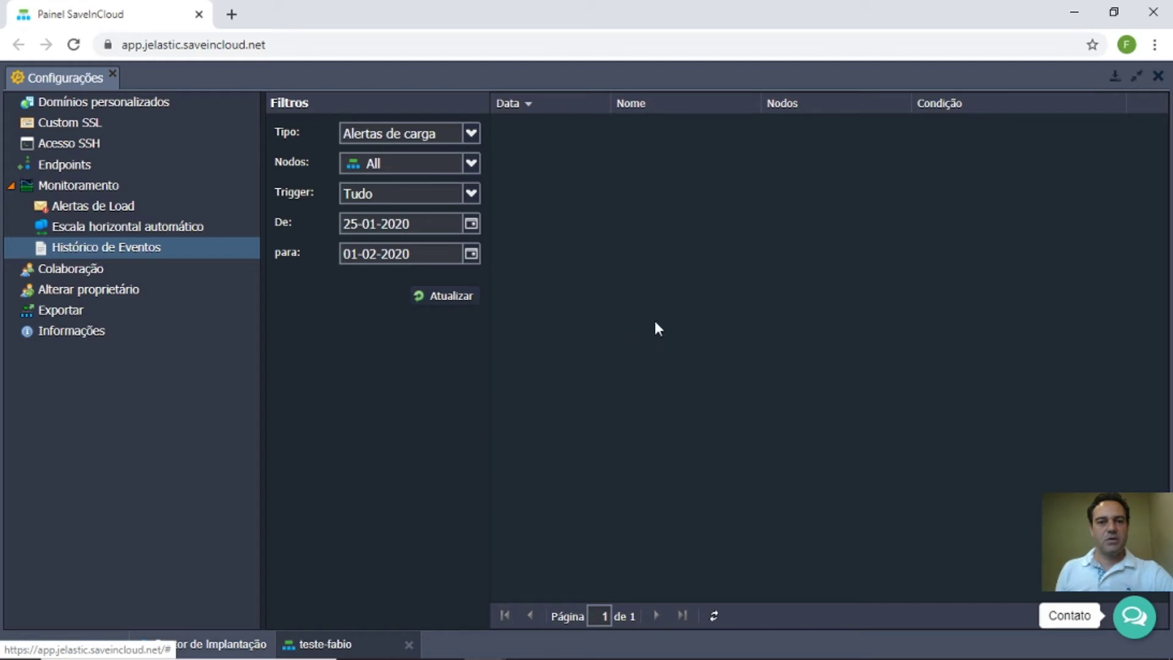
pyautogui.click(71, 276)
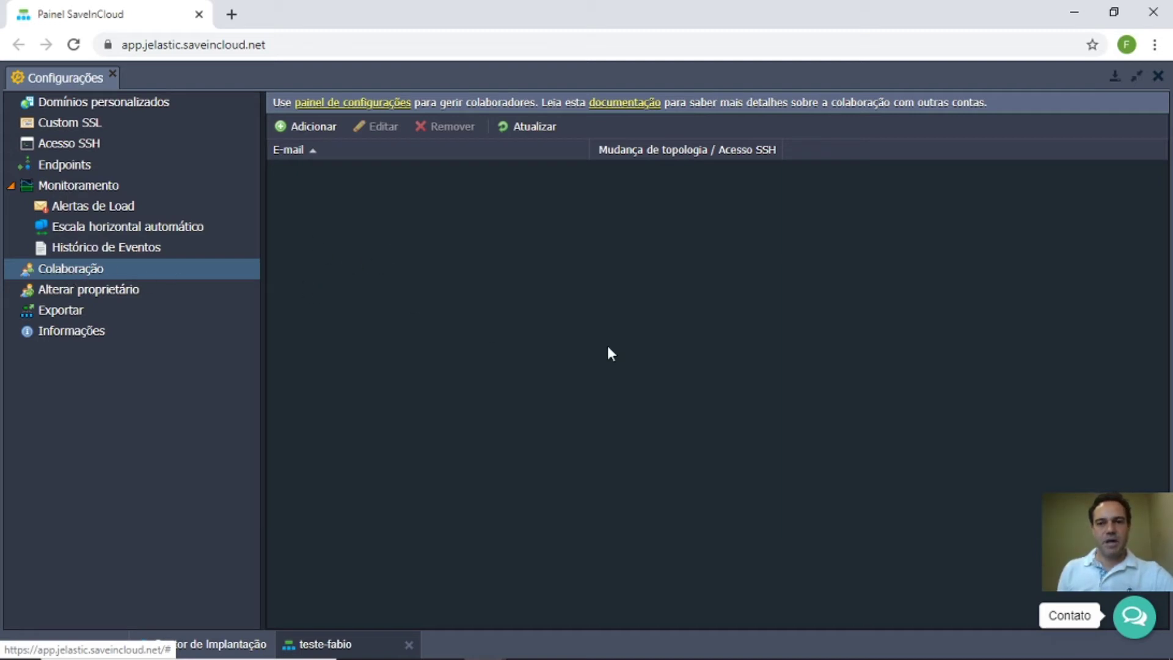
pyautogui.click(312, 132)
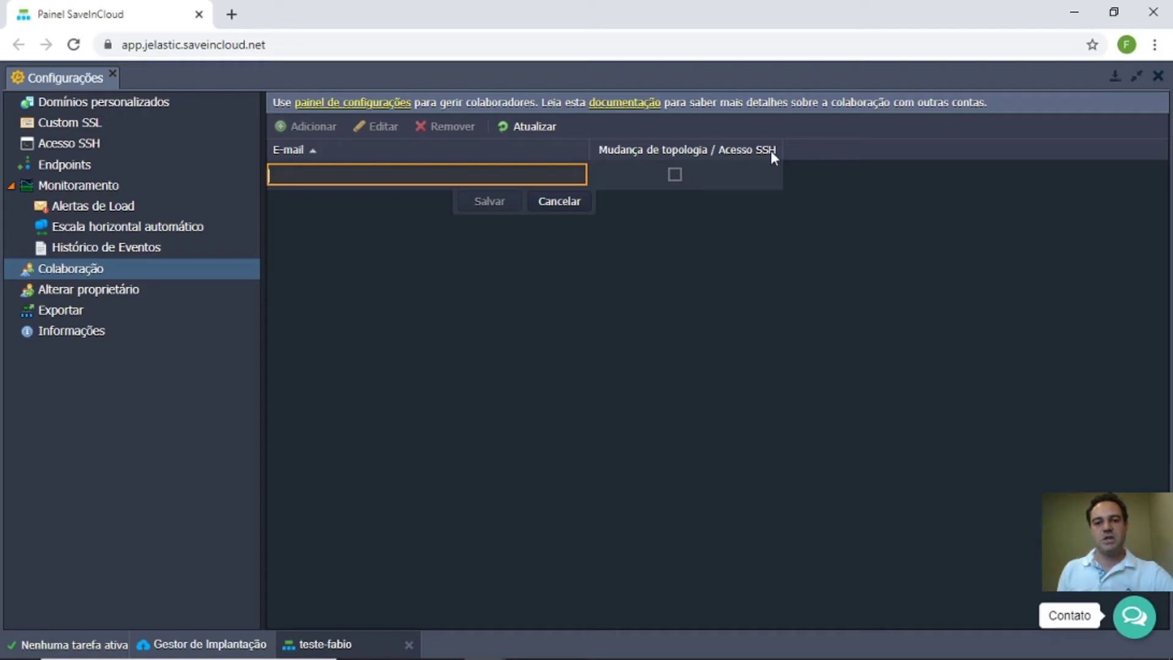
pyautogui.click(552, 201)
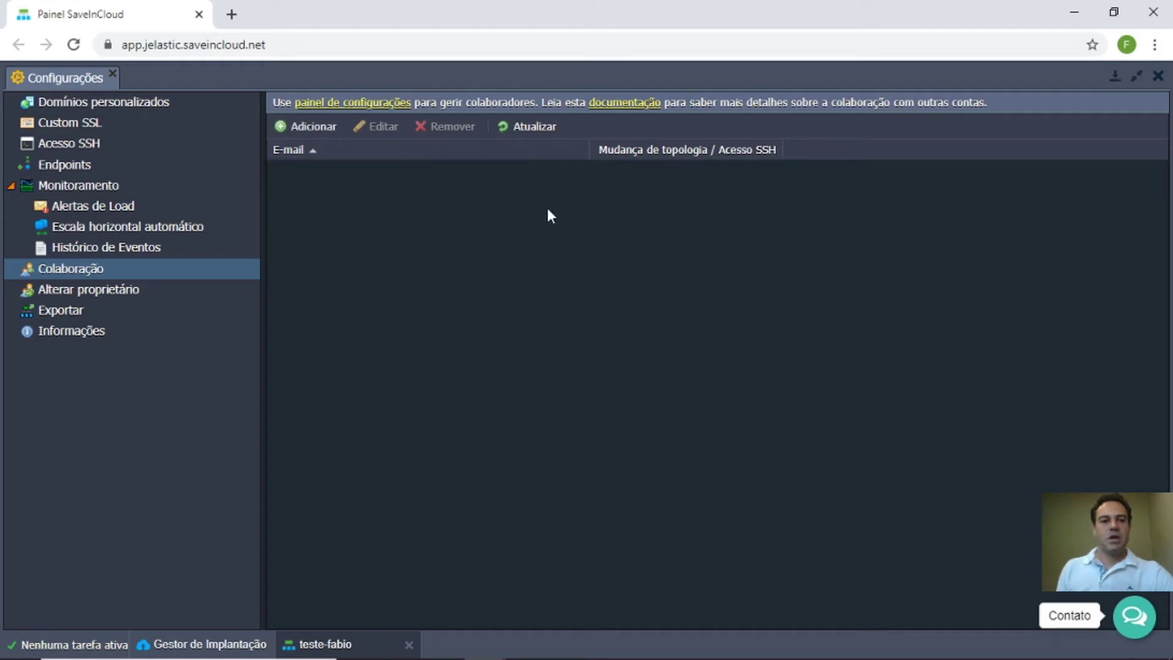
pyautogui.click(86, 294)
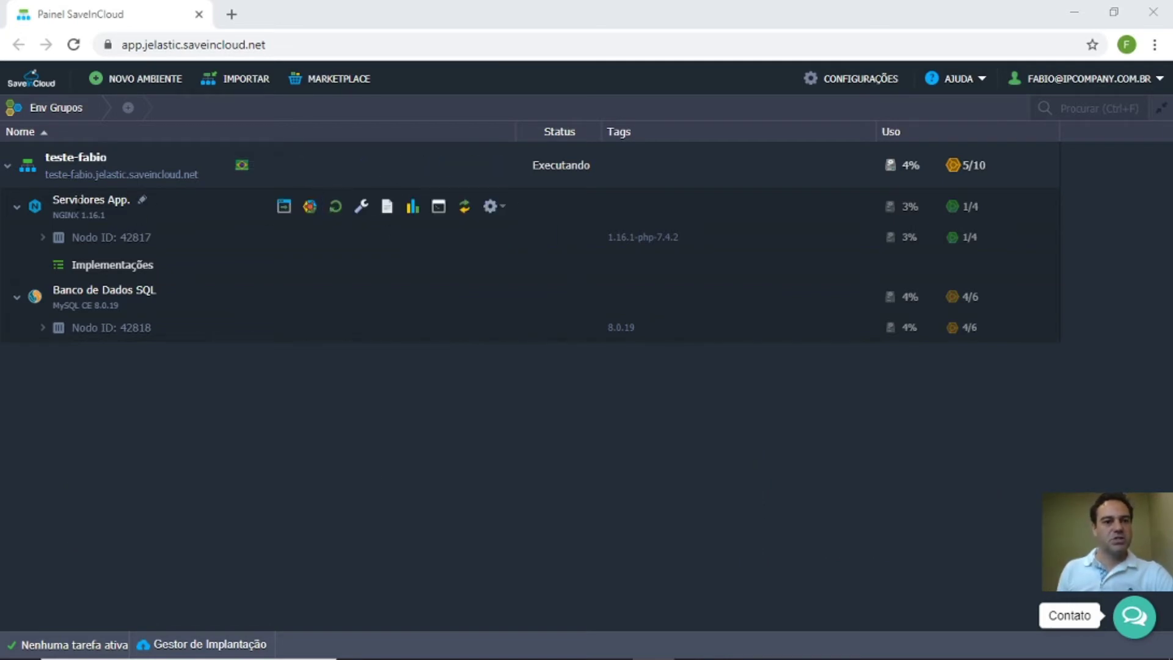
# View the add-ons offered for the NGINX application servers and browse their configuration, including conf.d, php.ini and webroot
pyautogui.click(311, 206)
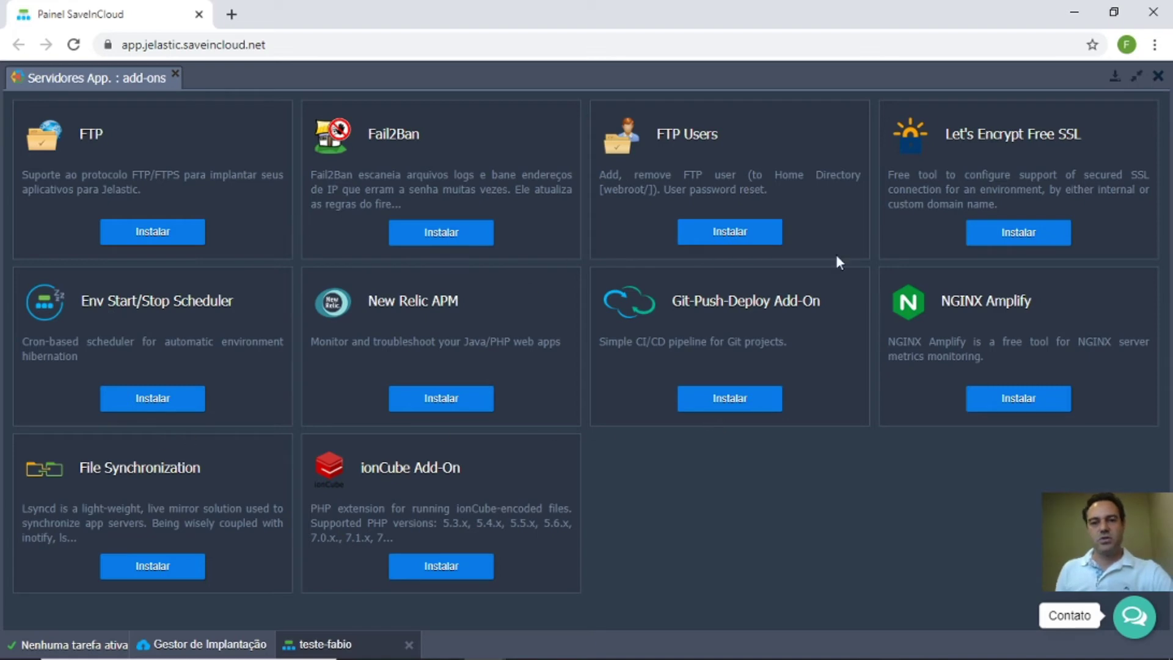
pyautogui.click(1157, 75)
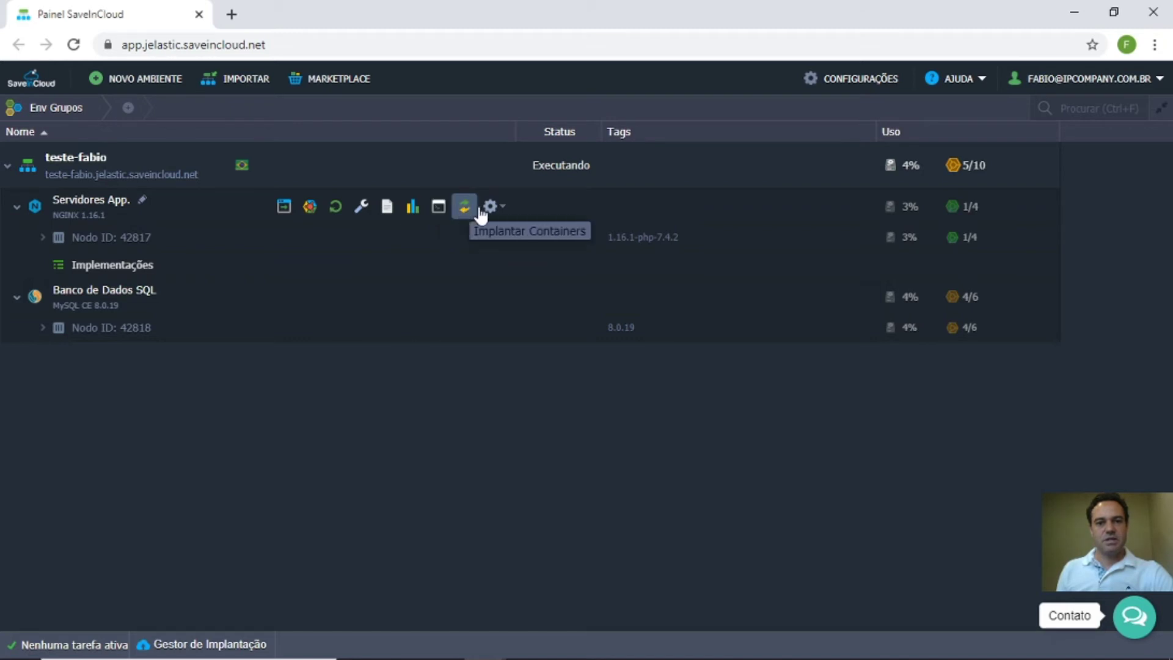
pyautogui.click(361, 210)
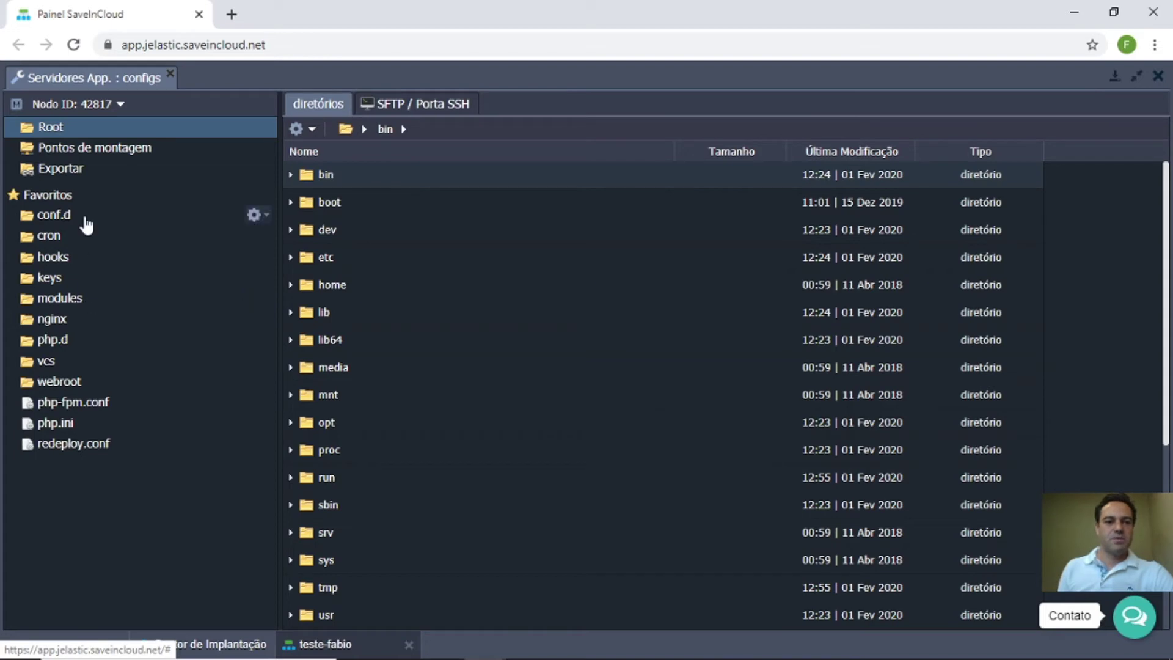
pyautogui.click(47, 218)
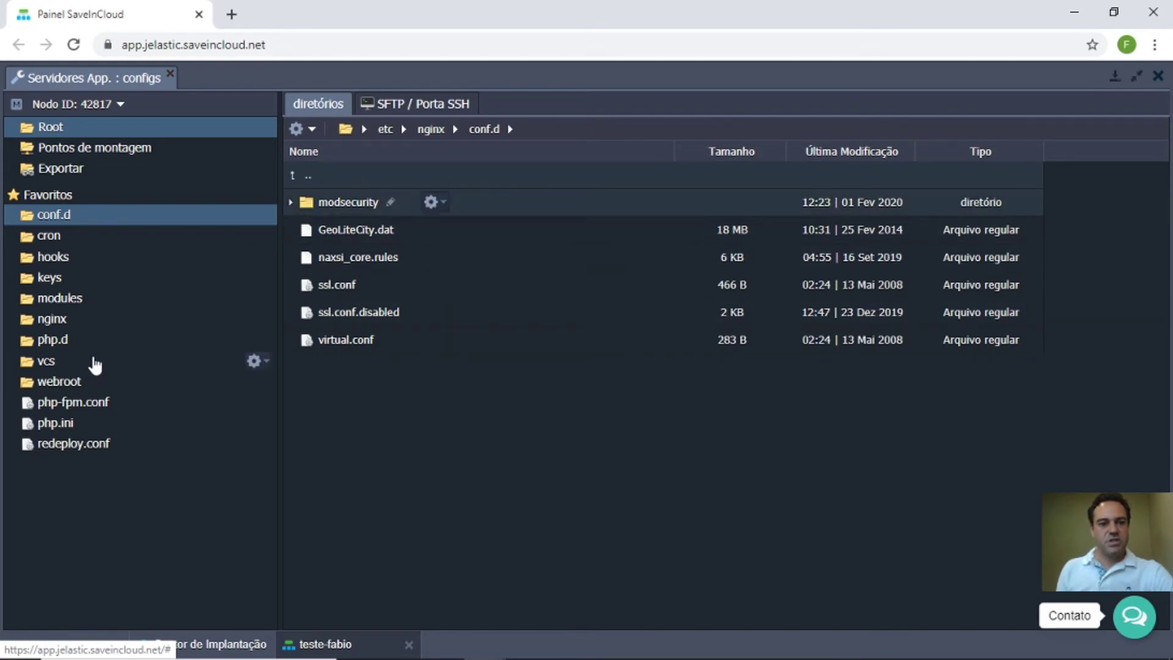
pyautogui.click(55, 425)
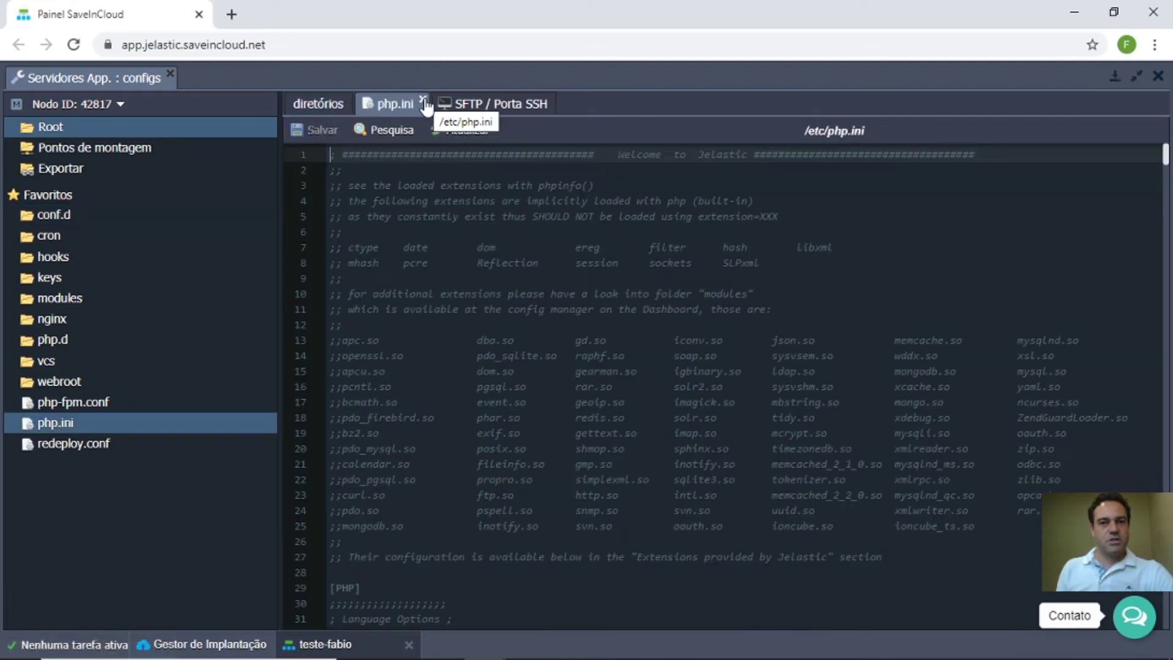
pyautogui.click(422, 99)
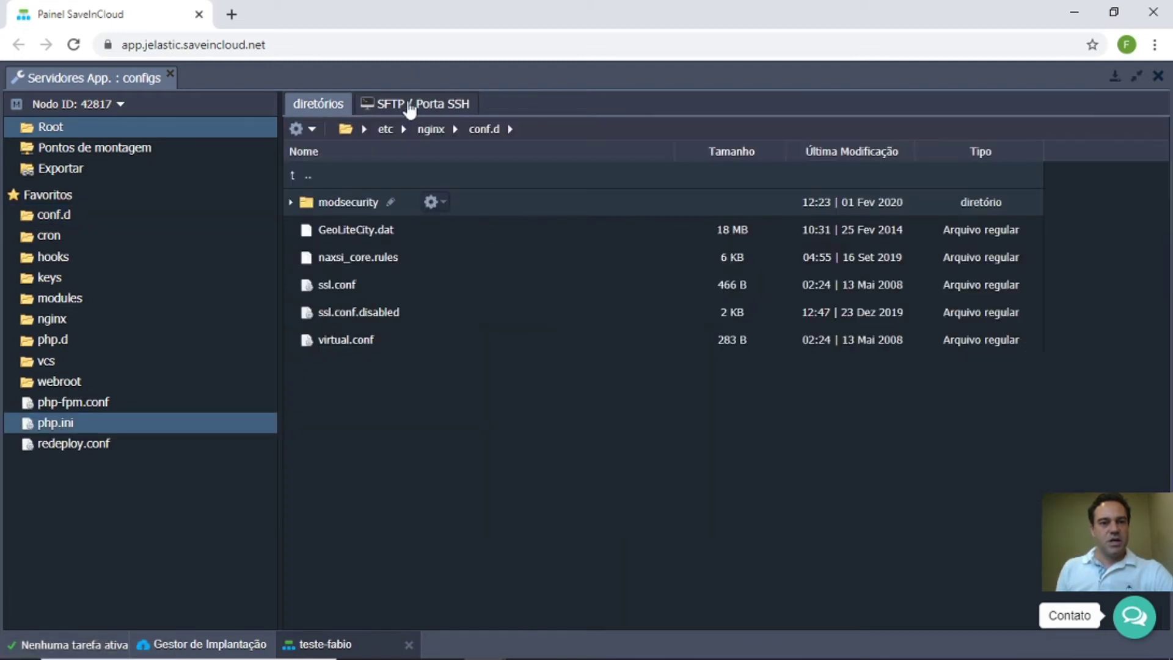
pyautogui.click(60, 383)
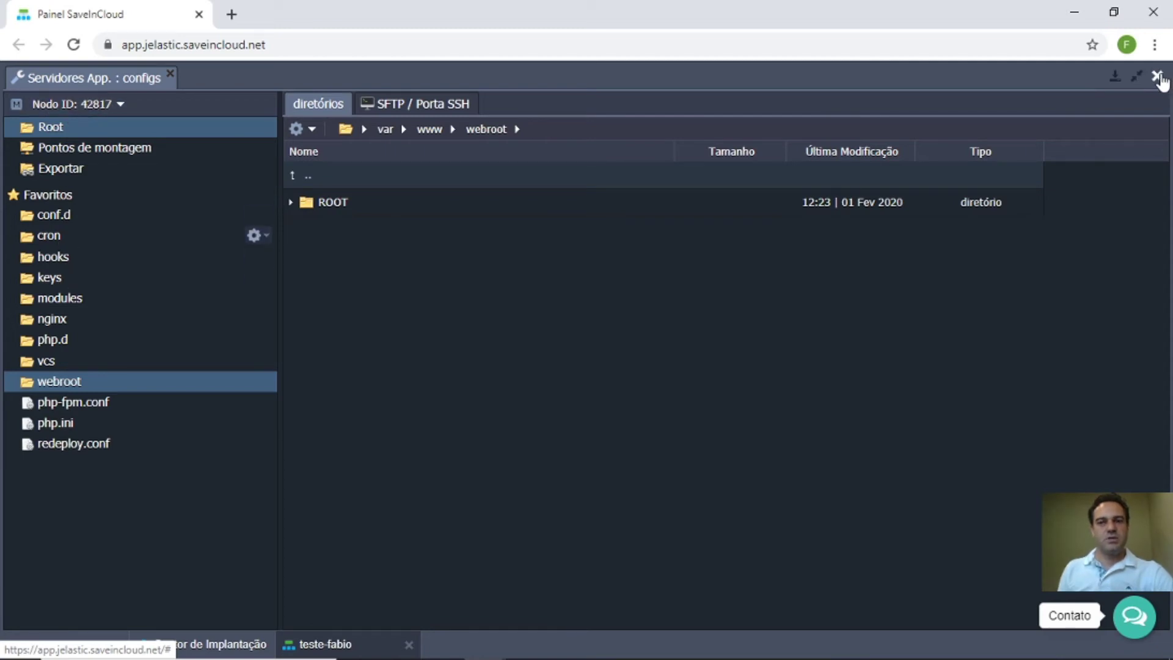
pyautogui.click(1158, 77)
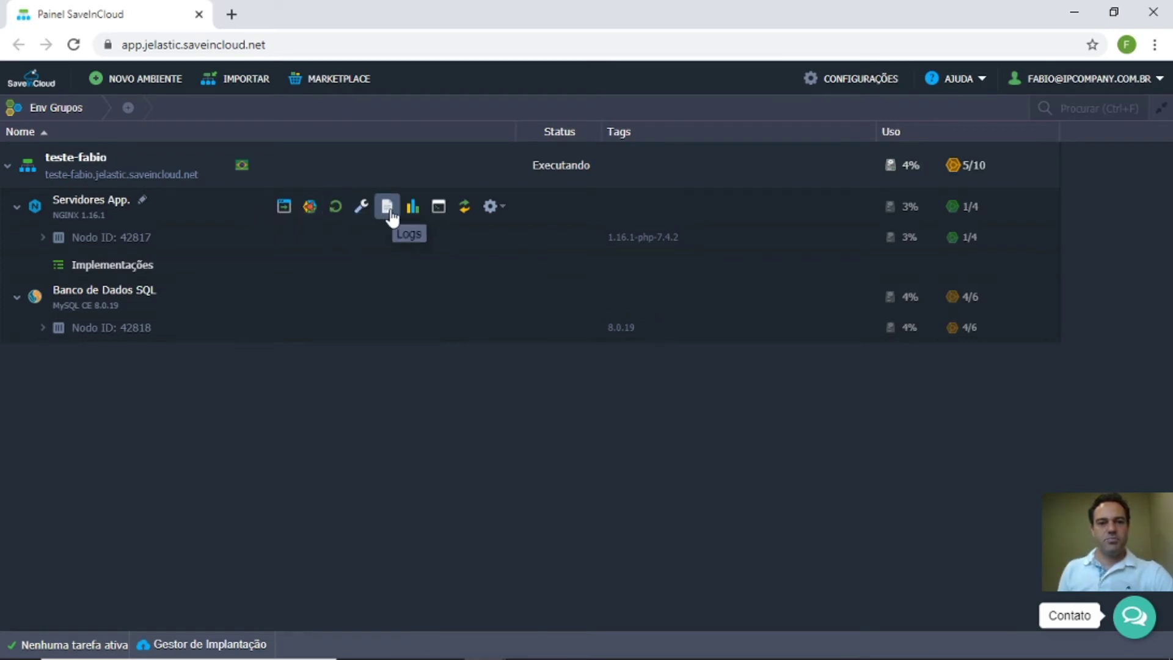
# View the application servers' list of log files and their resource statistics over durations of 6 hours and 1 week
pyautogui.click(389, 207)
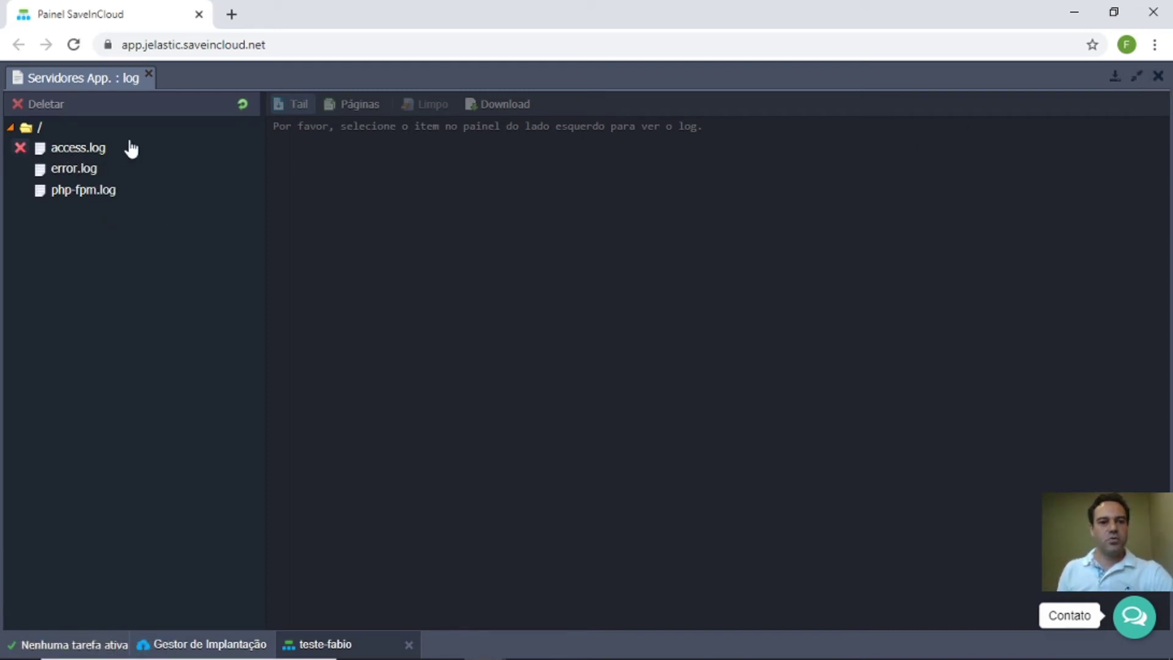
pyautogui.click(1158, 75)
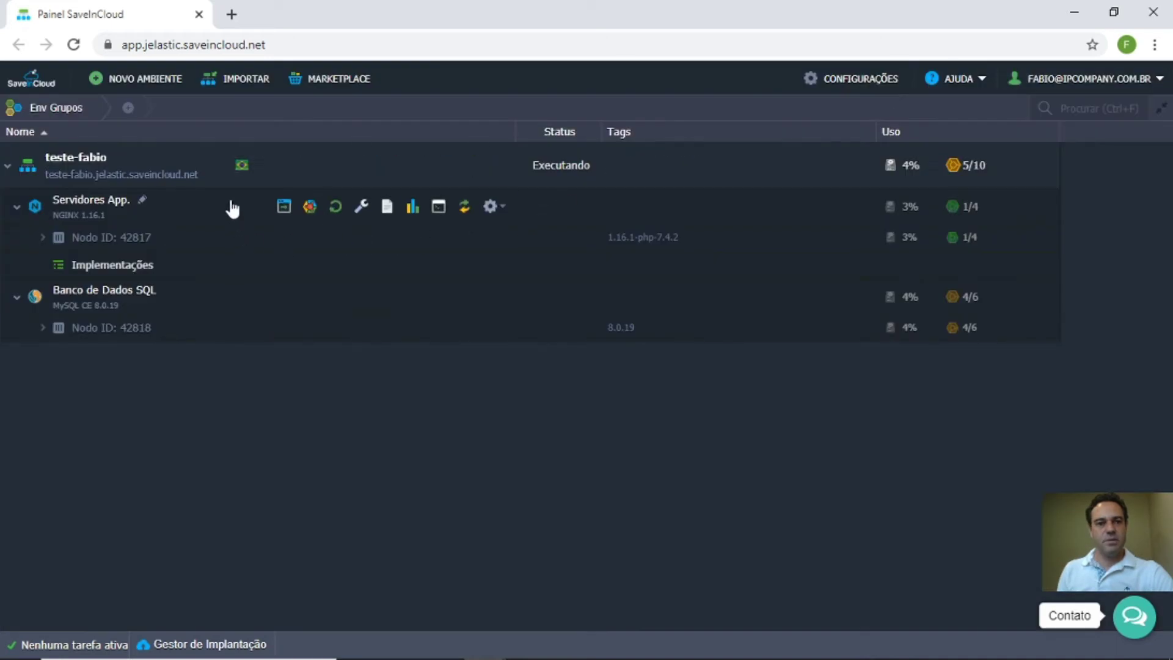
pyautogui.click(413, 209)
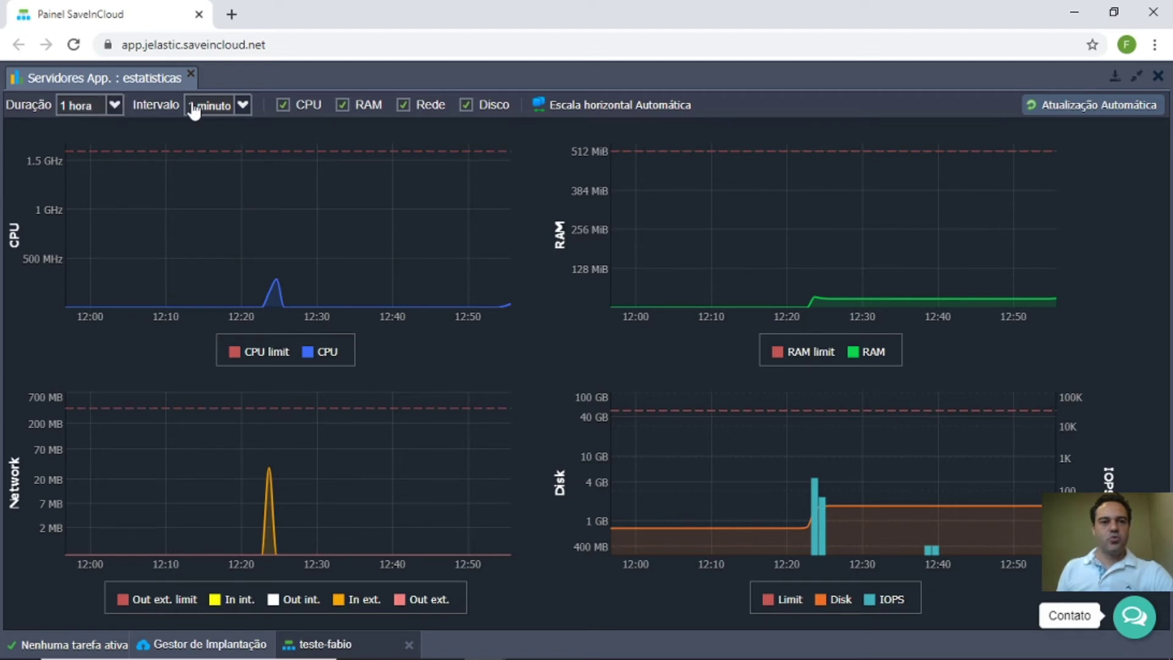
pyautogui.click(113, 107)
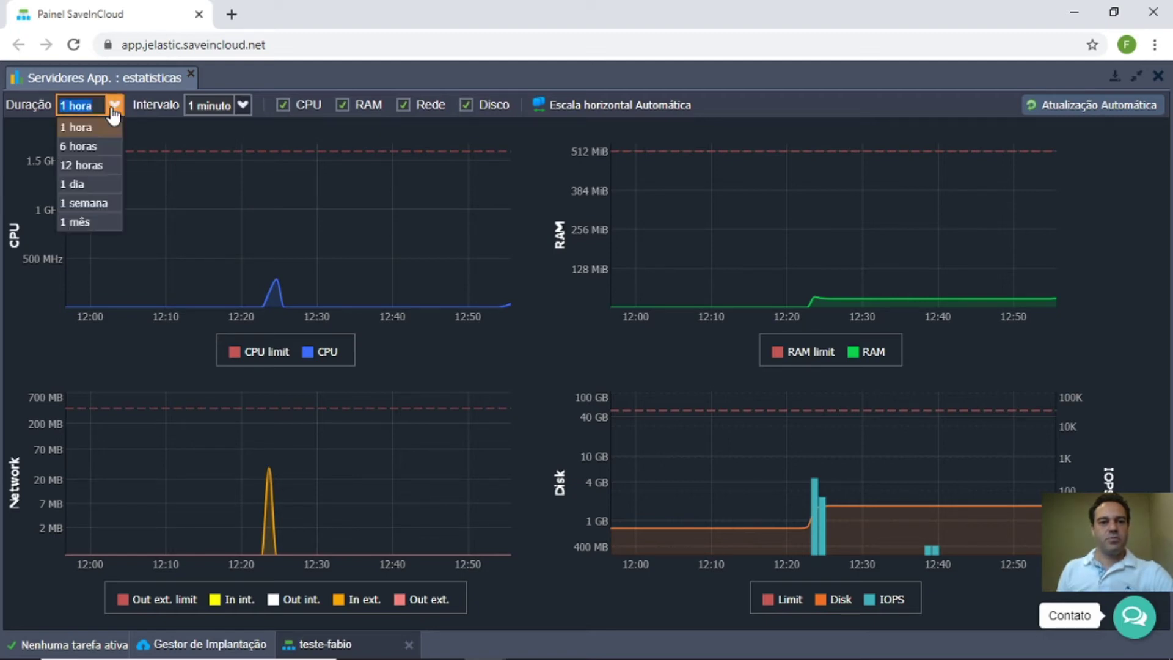
pyautogui.click(101, 146)
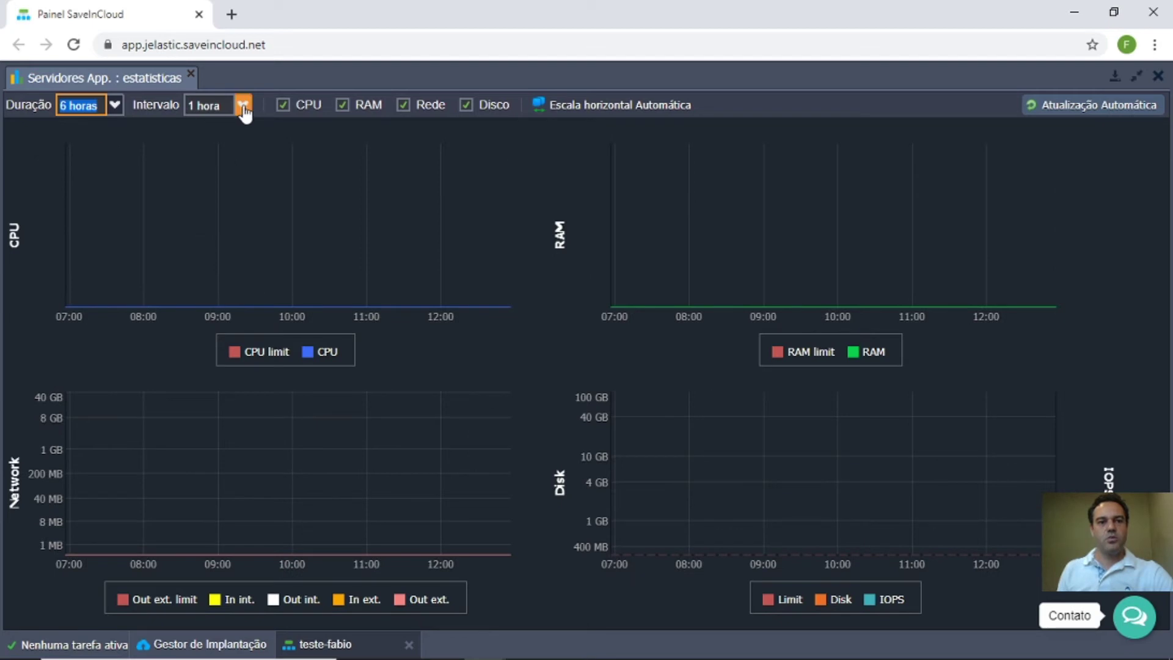
pyautogui.click(114, 105)
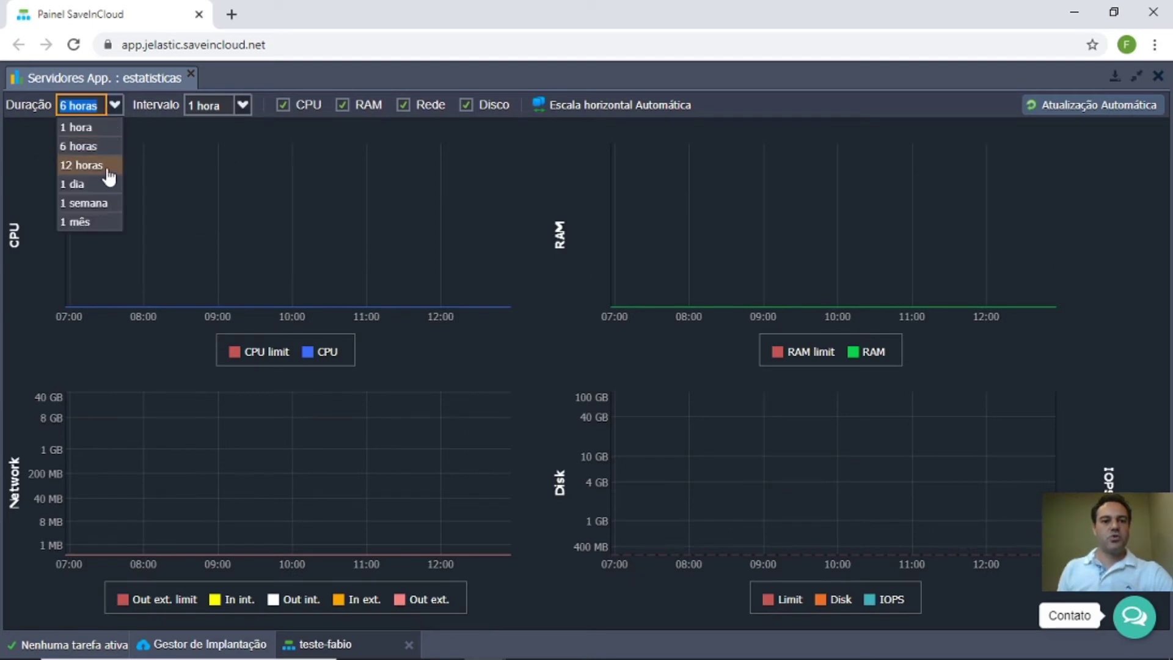
pyautogui.click(96, 202)
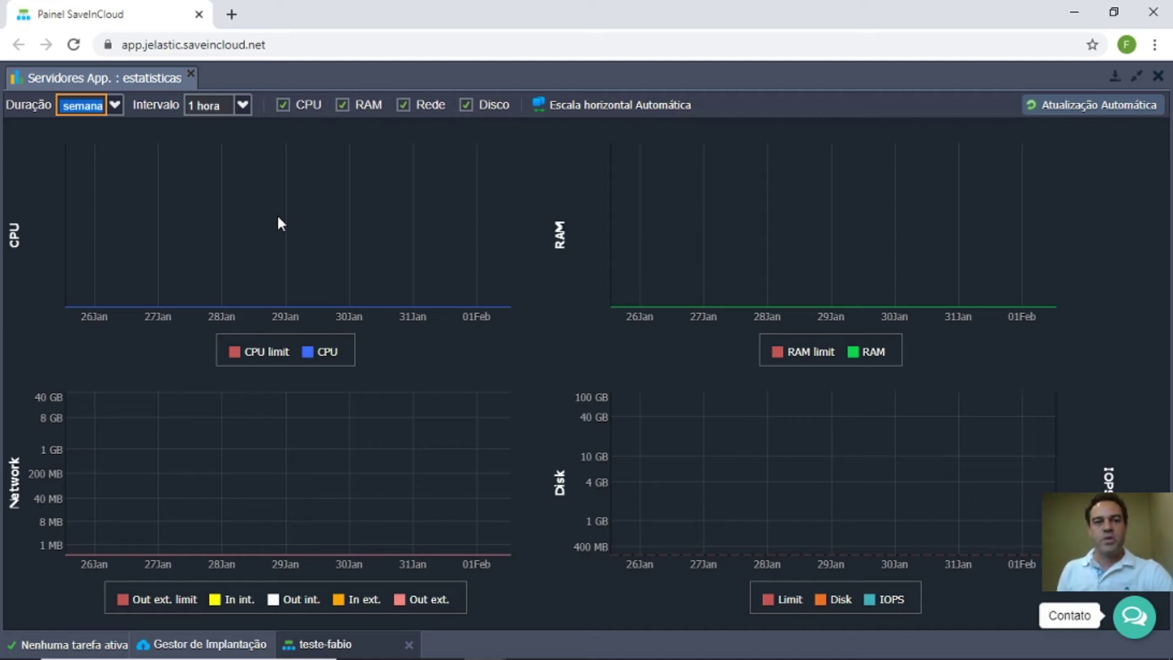
pyautogui.moveTo(335, 303)
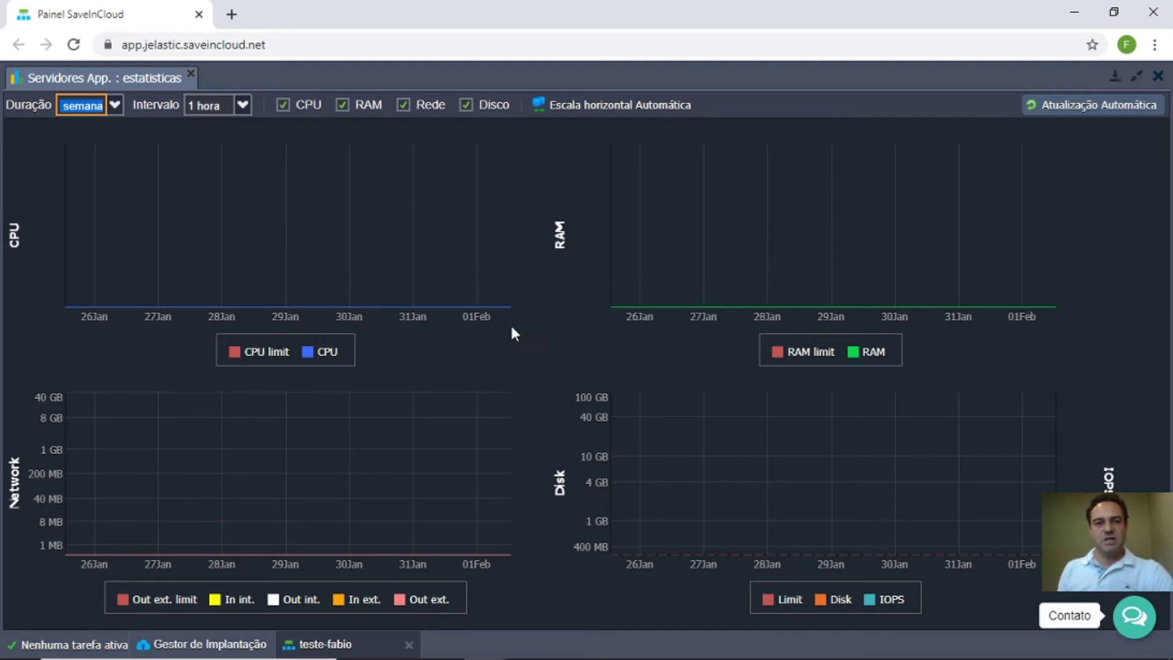
pyautogui.click(1158, 75)
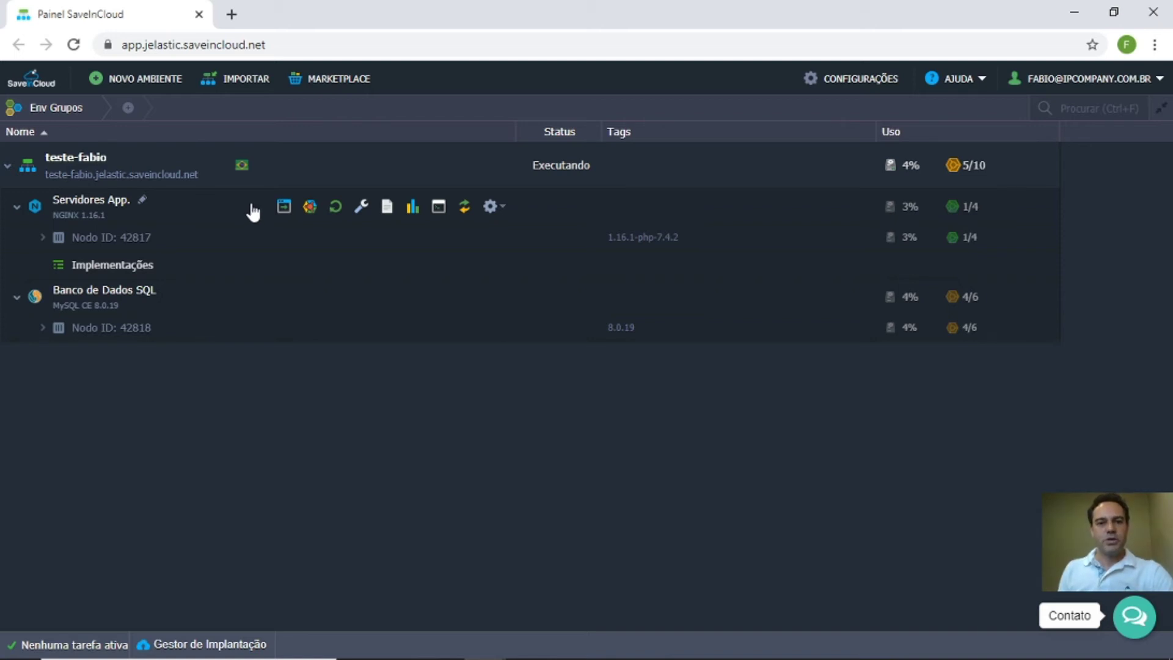
# View the Web SSH terminal of the application servers, close it and show the layer's additional options
pyautogui.click(439, 208)
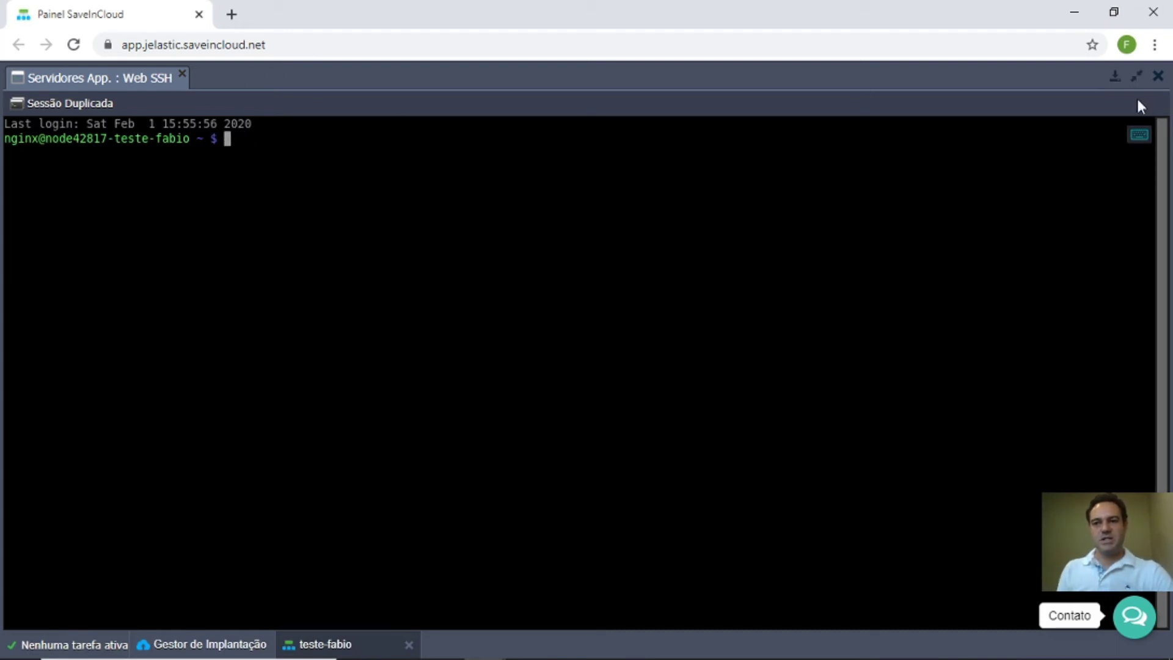
pyautogui.click(1156, 77)
pyautogui.moveTo(450, 225)
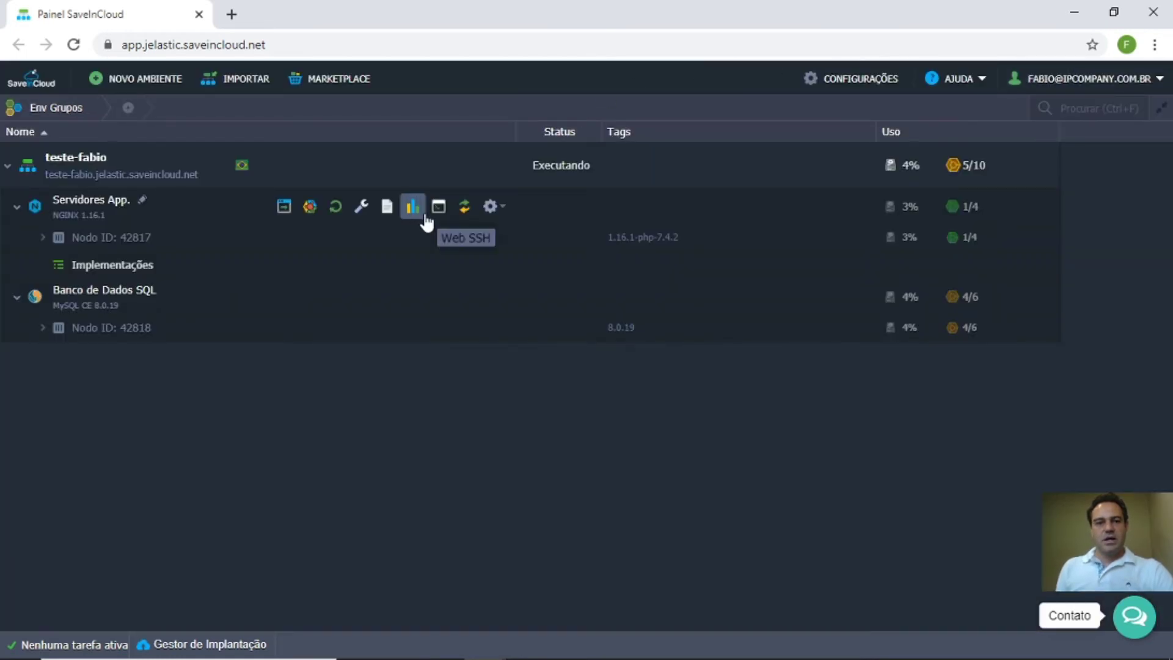
pyautogui.click(496, 208)
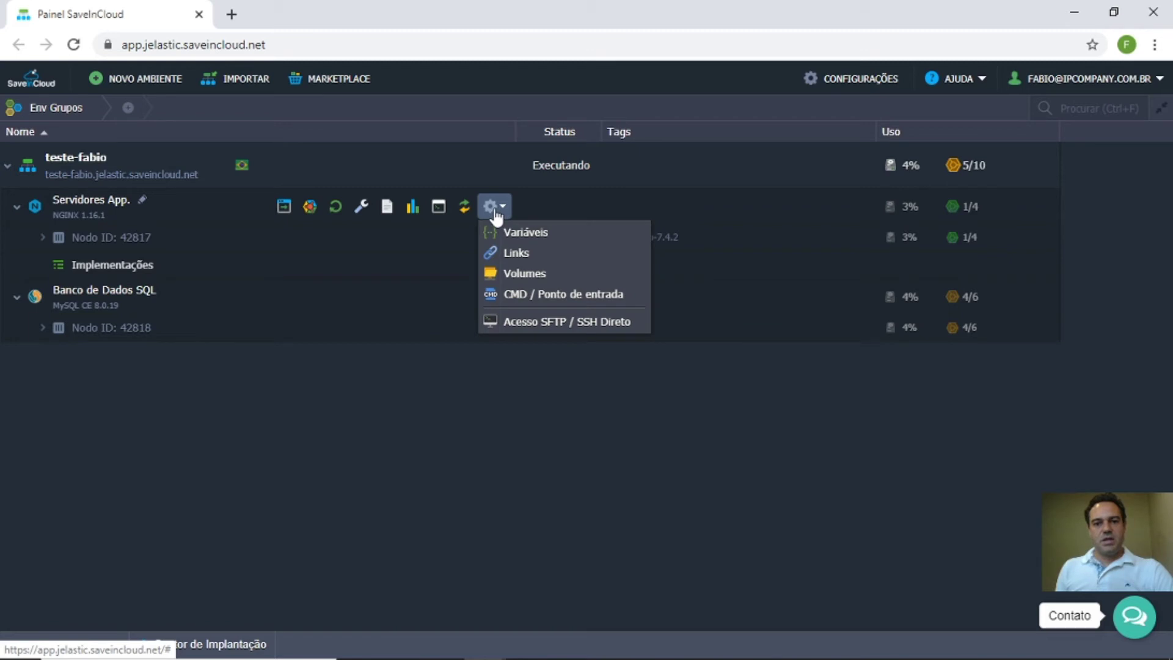
# Close the application servers' additional options and view the configuration files of the MySQL database layer, closing them again
pyautogui.click(496, 210)
pyautogui.click(499, 210)
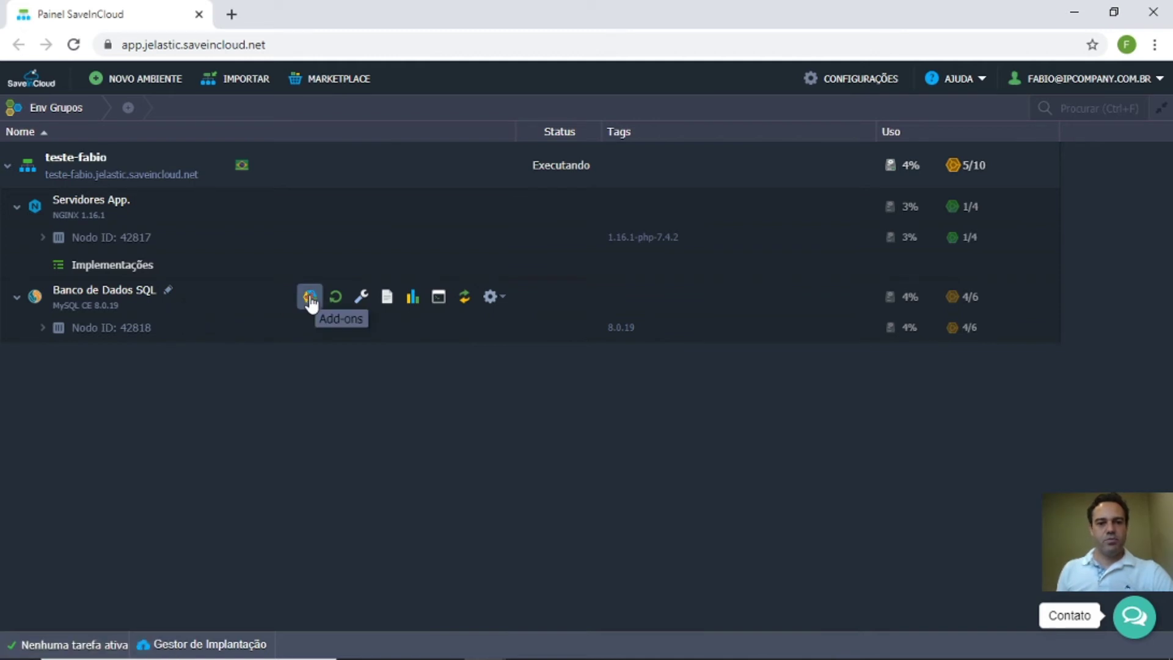
pyautogui.click(361, 299)
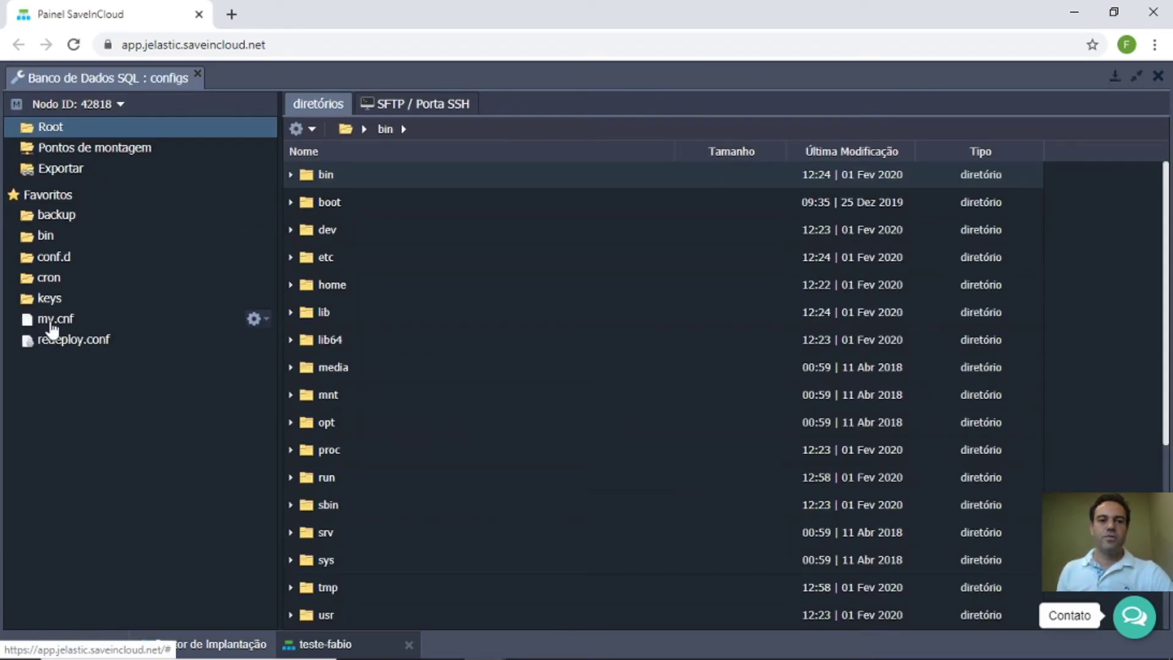
pyautogui.click(1156, 77)
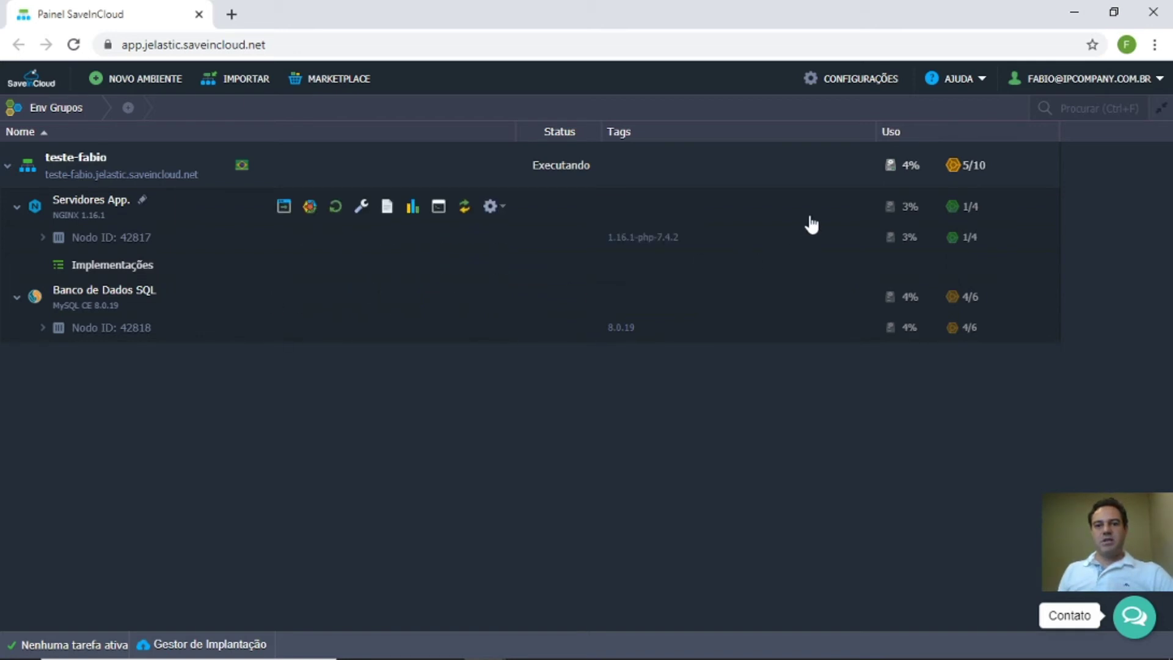
# Examine the resource and cloudlet usage of the whole environment, the application servers and the SQL database
pyautogui.moveTo(892, 167)
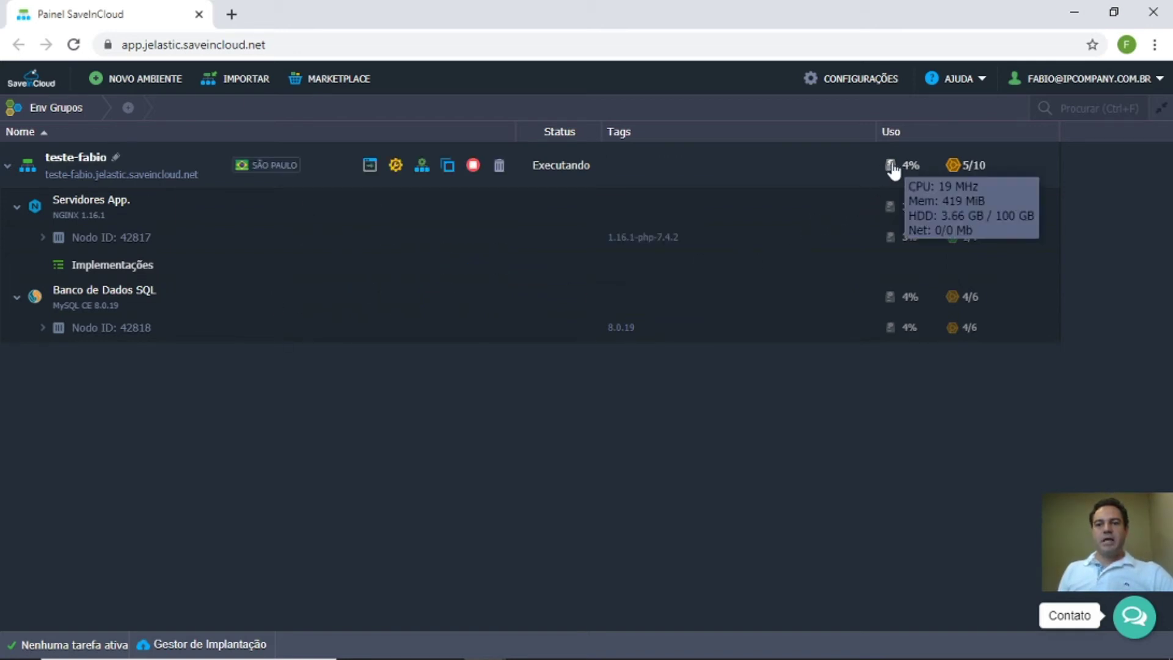
pyautogui.moveTo(897, 208)
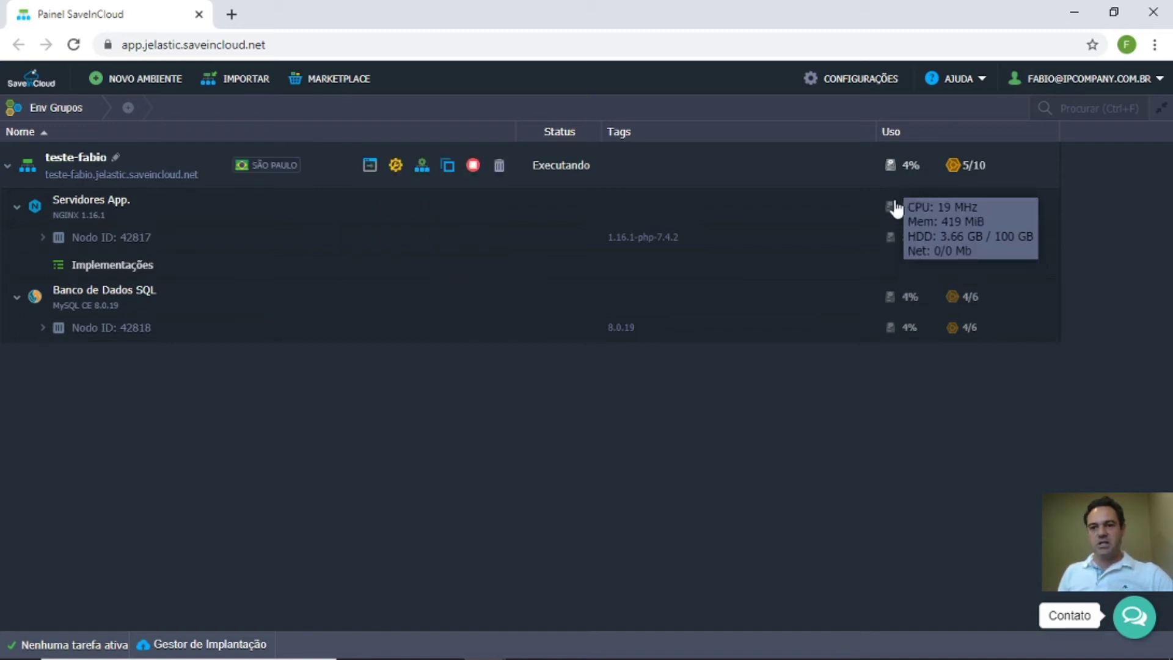
pyautogui.moveTo(893, 245)
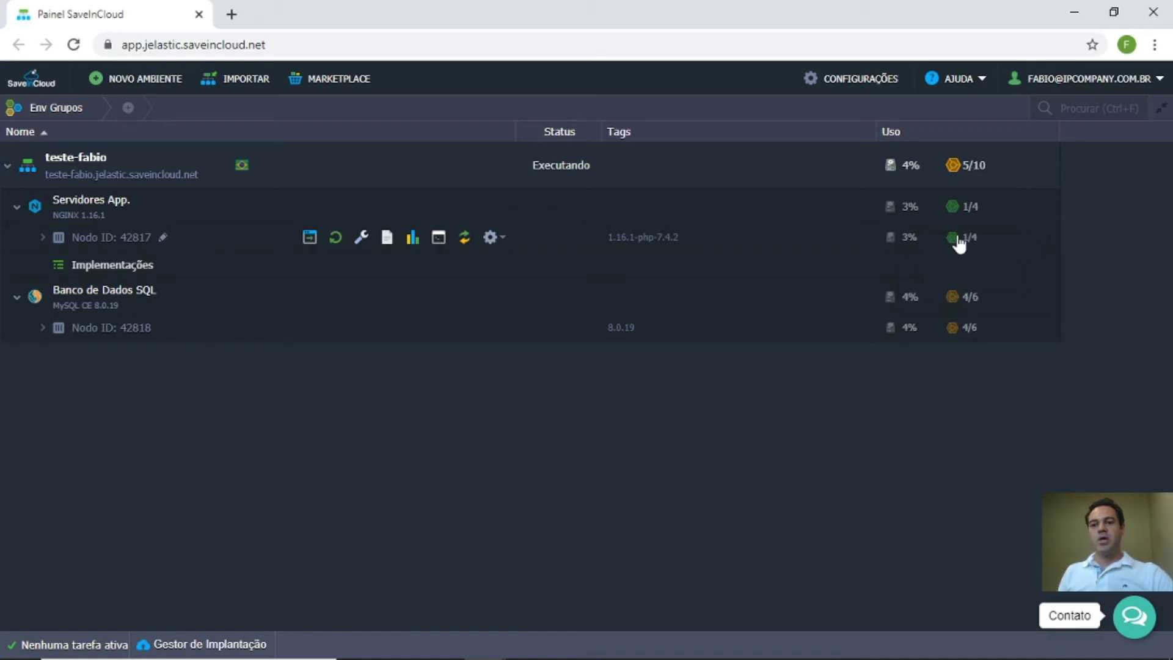
pyautogui.moveTo(954, 244)
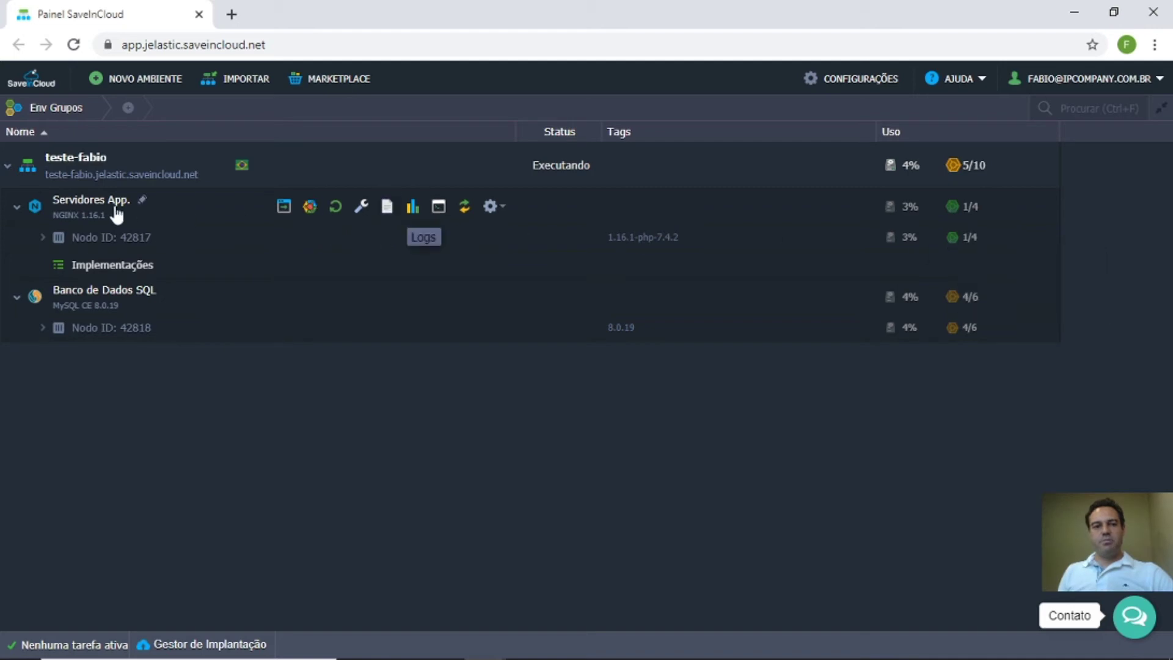
pyautogui.moveTo(954, 211)
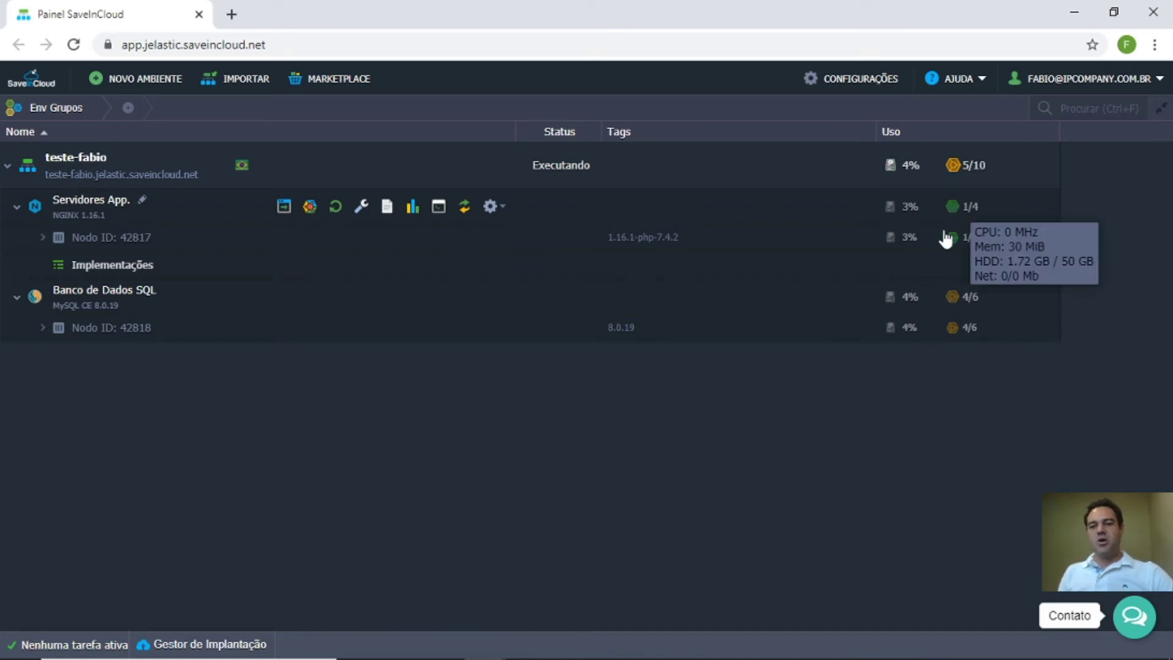
pyautogui.moveTo(952, 302)
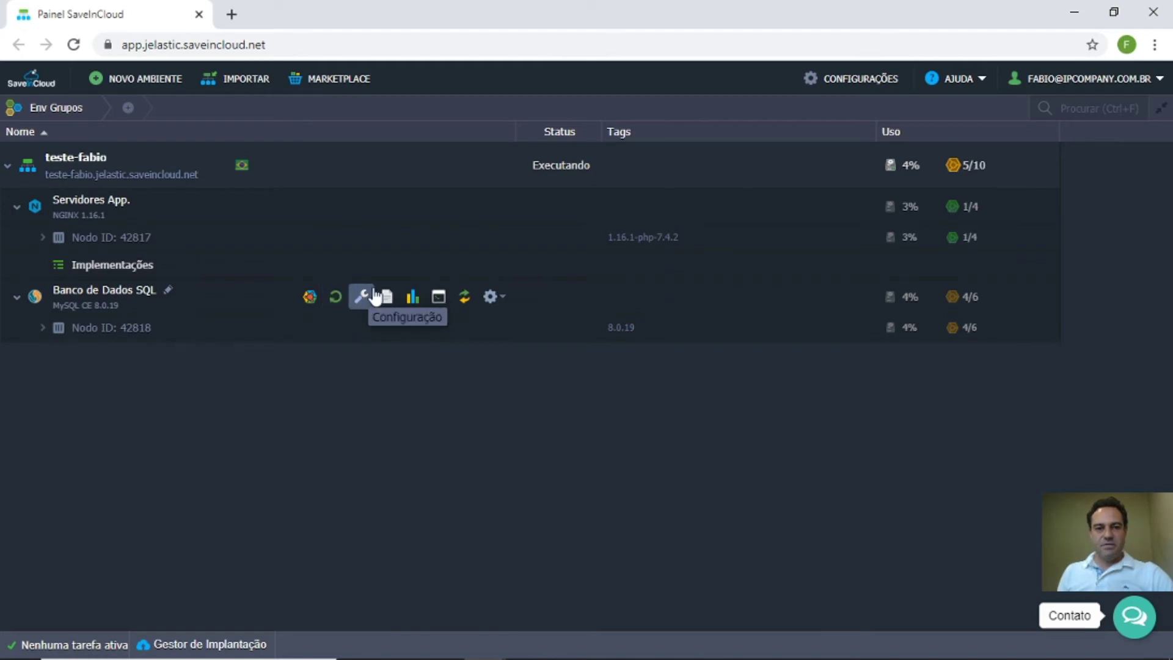
pyautogui.moveTo(375, 220)
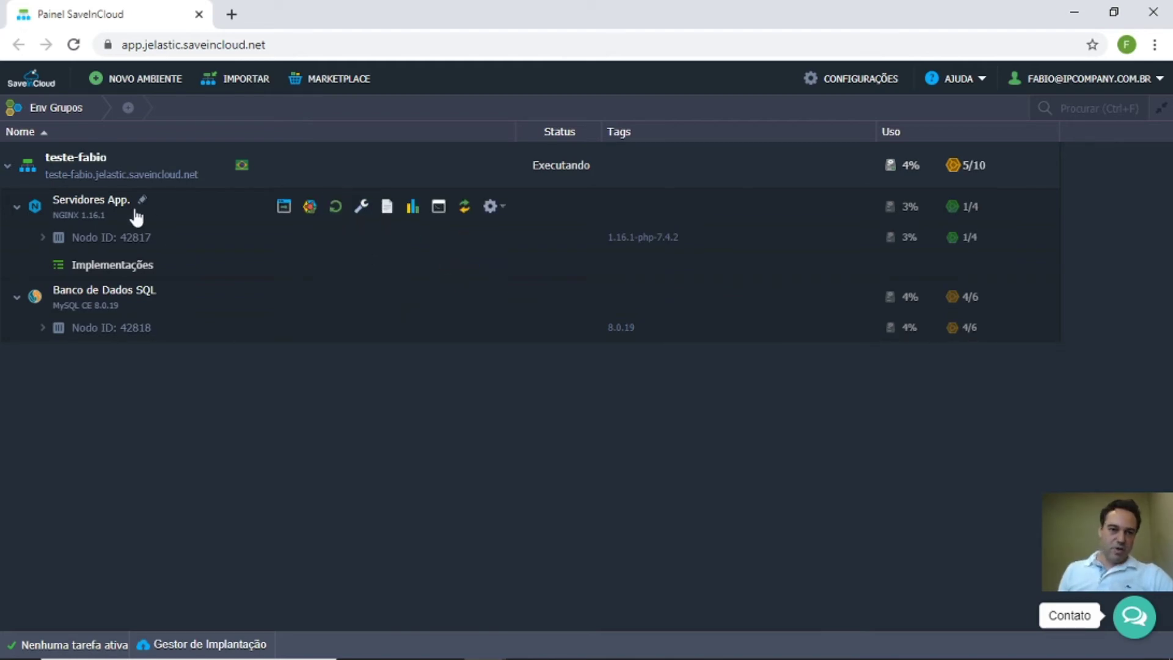
pyautogui.moveTo(133, 276)
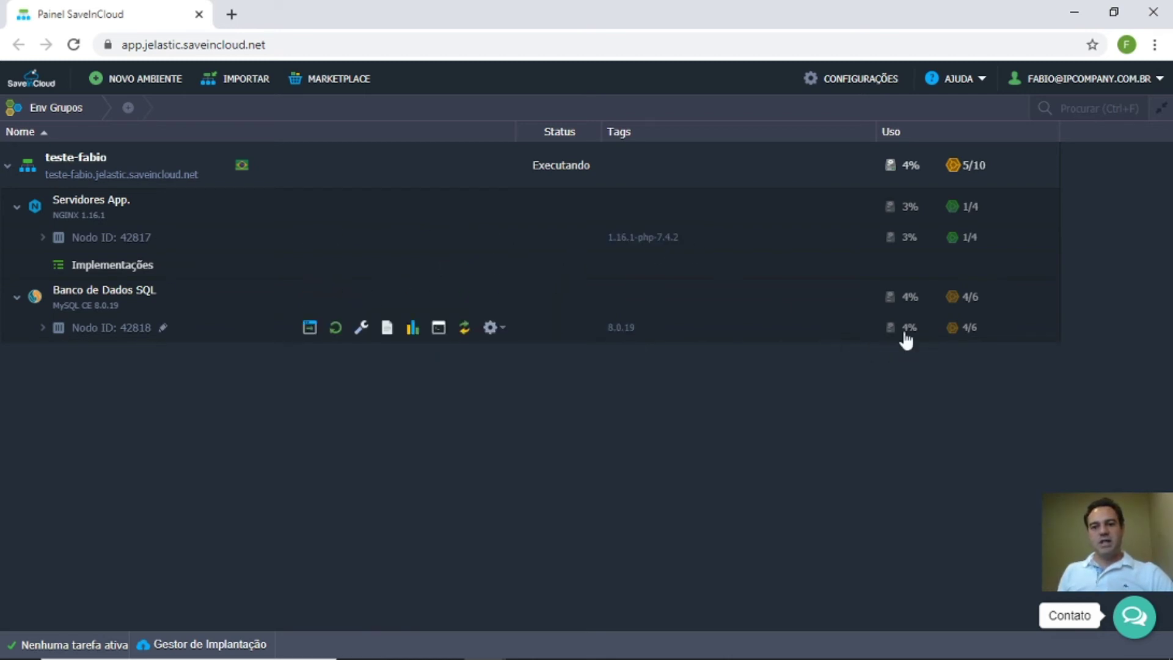
pyautogui.moveTo(617, 251)
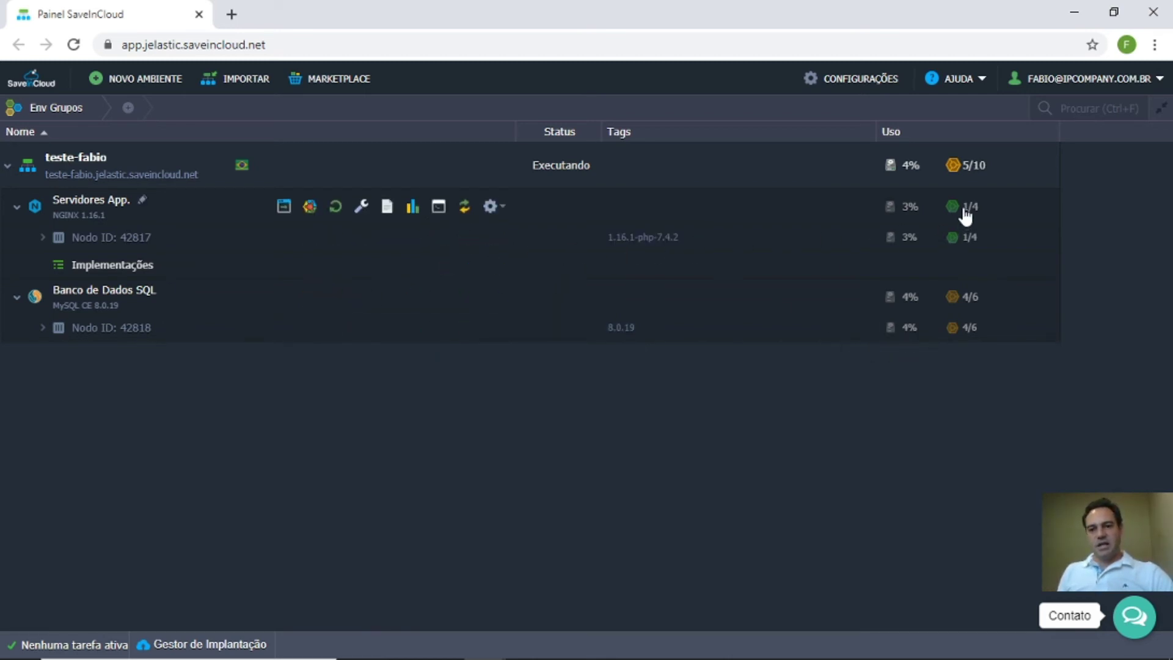
pyautogui.moveTo(423, 166)
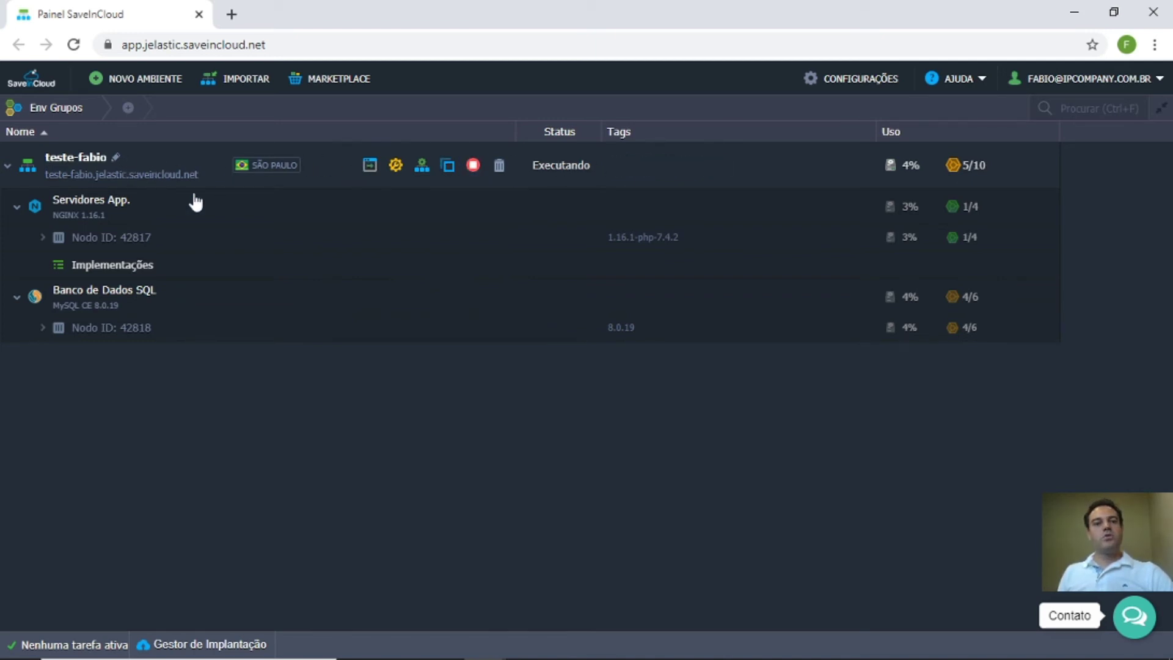
# Show the environment group options for shared environments, regions, creation and management, and close them
pyautogui.moveTo(634, 183)
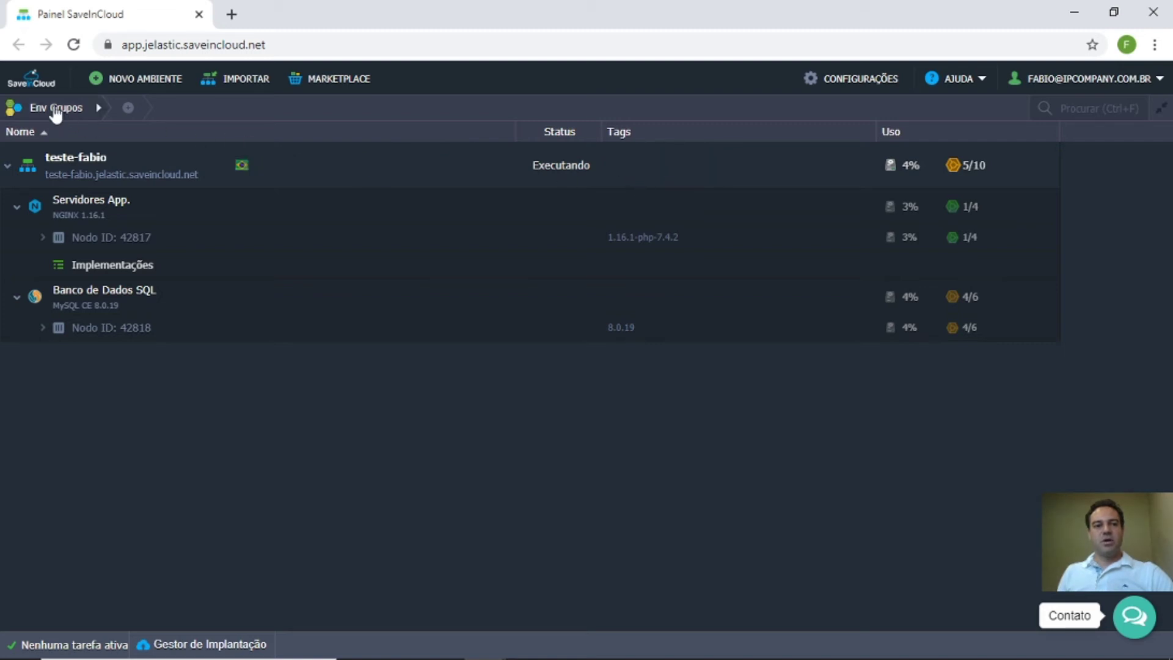
pyautogui.click(97, 109)
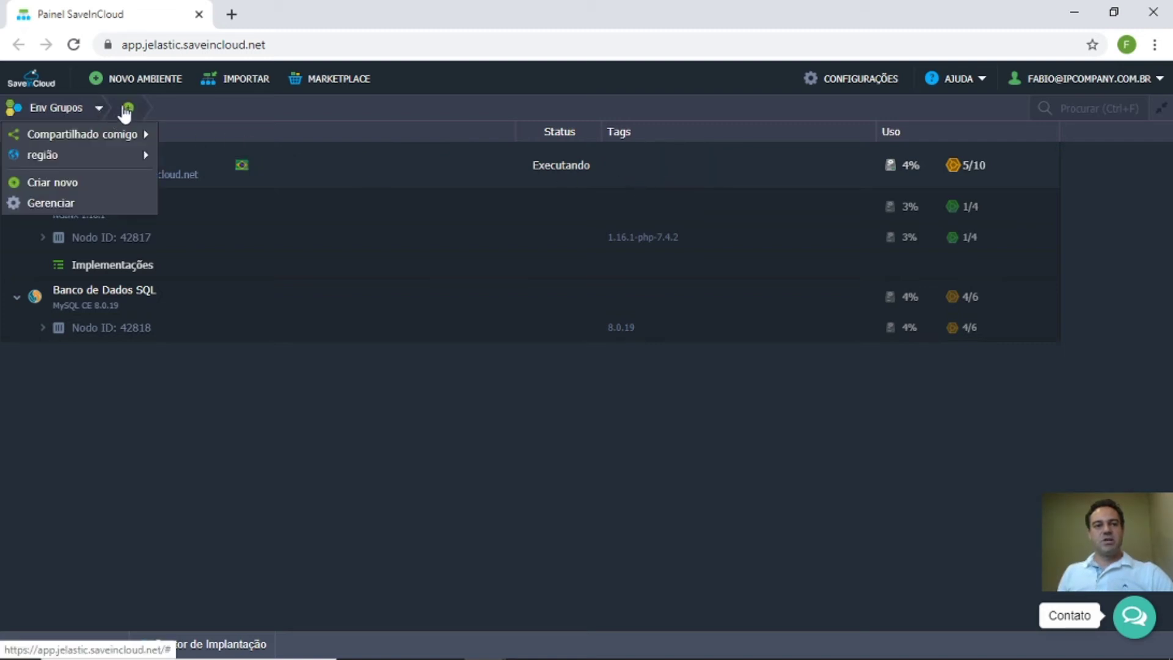
pyautogui.click(446, 480)
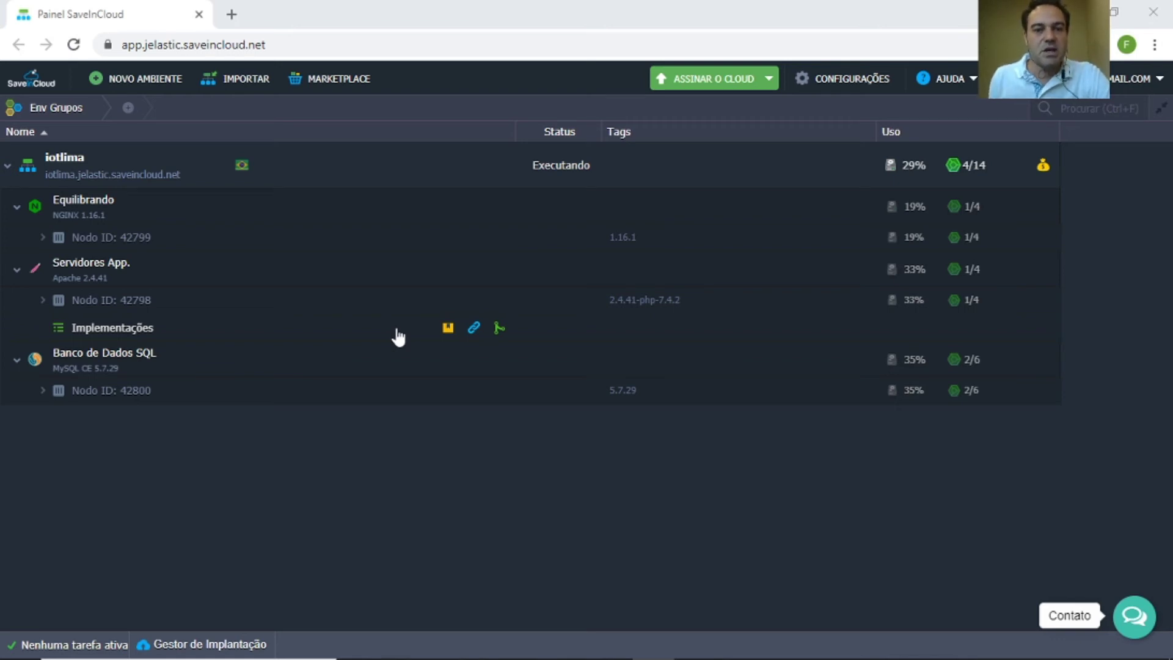
# View the local file, URL and Git / SVN deployment options for the application servers of the iotlima environment
pyautogui.click(448, 330)
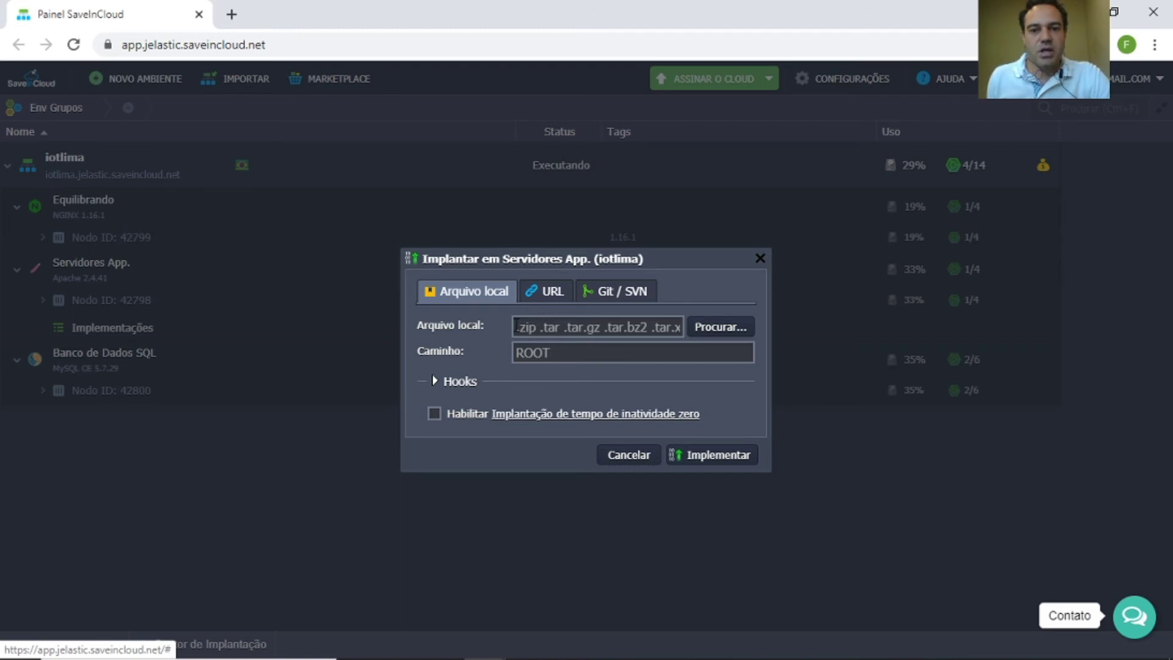
pyautogui.click(553, 355)
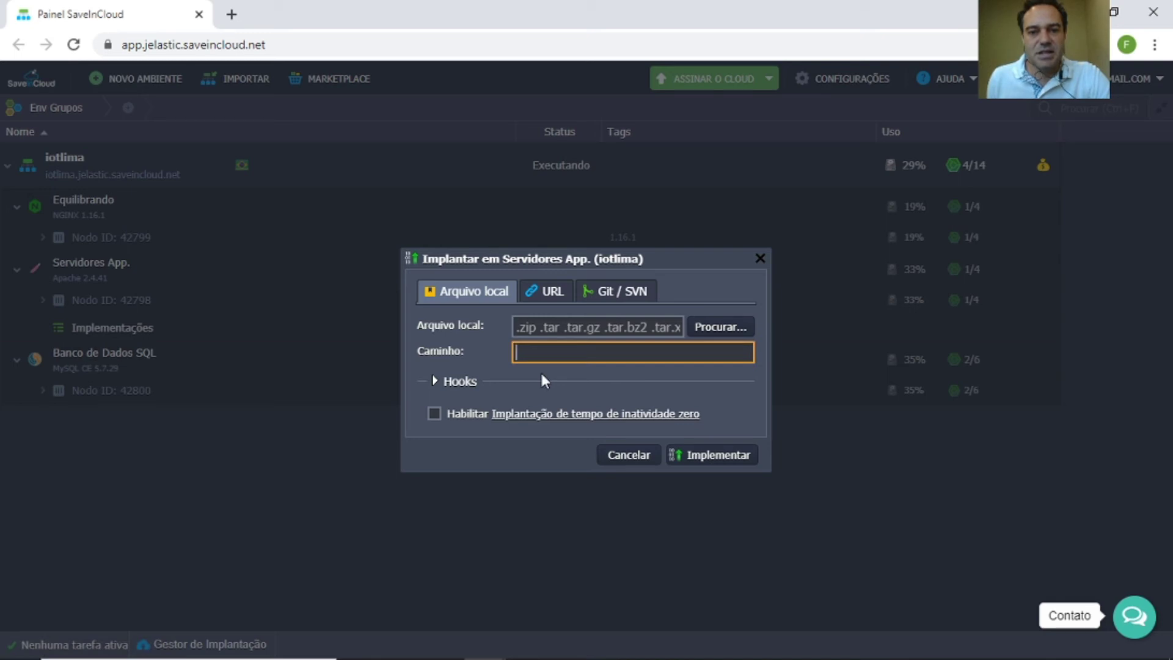
pyautogui.doubleClick(438, 352)
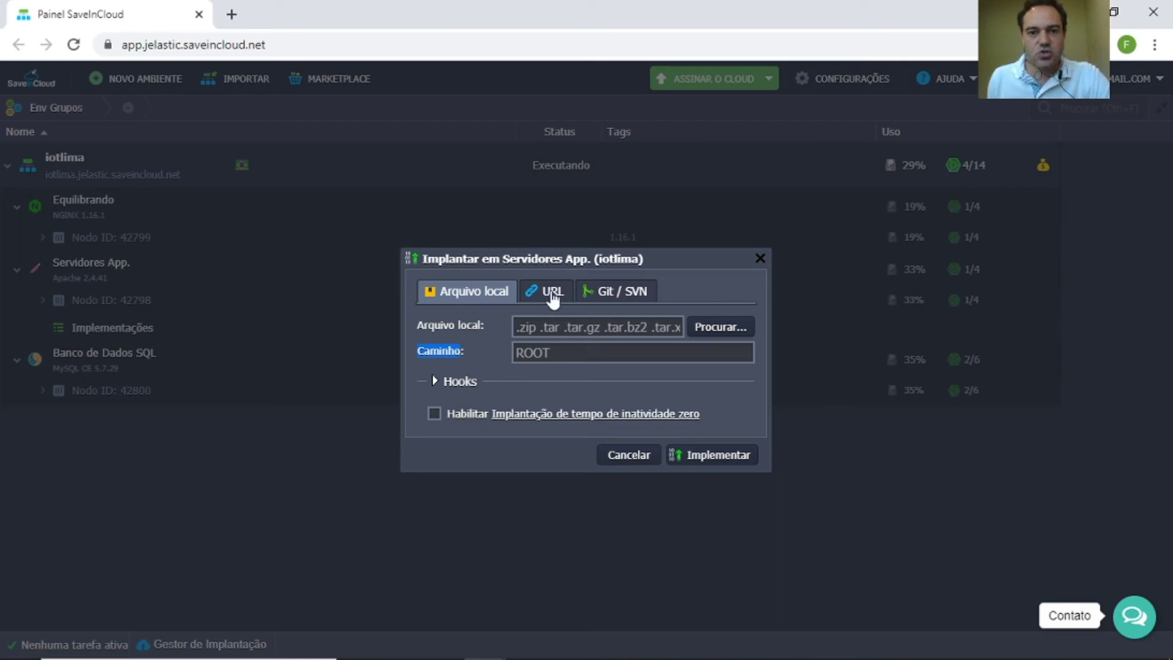
pyautogui.click(552, 293)
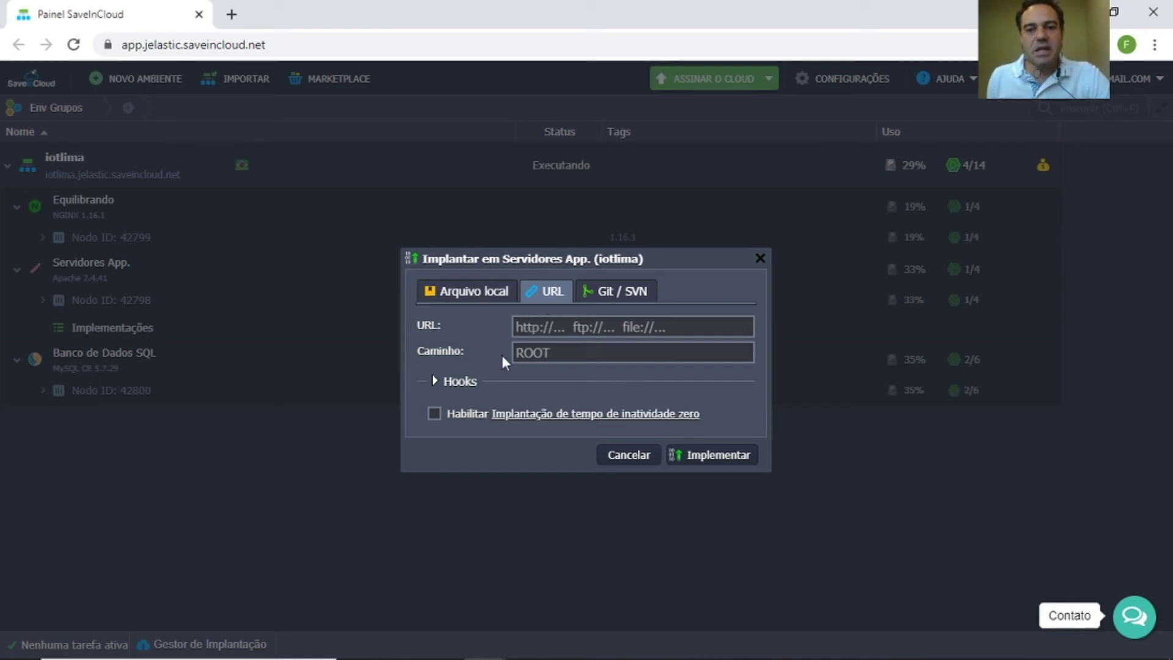
pyautogui.click(617, 296)
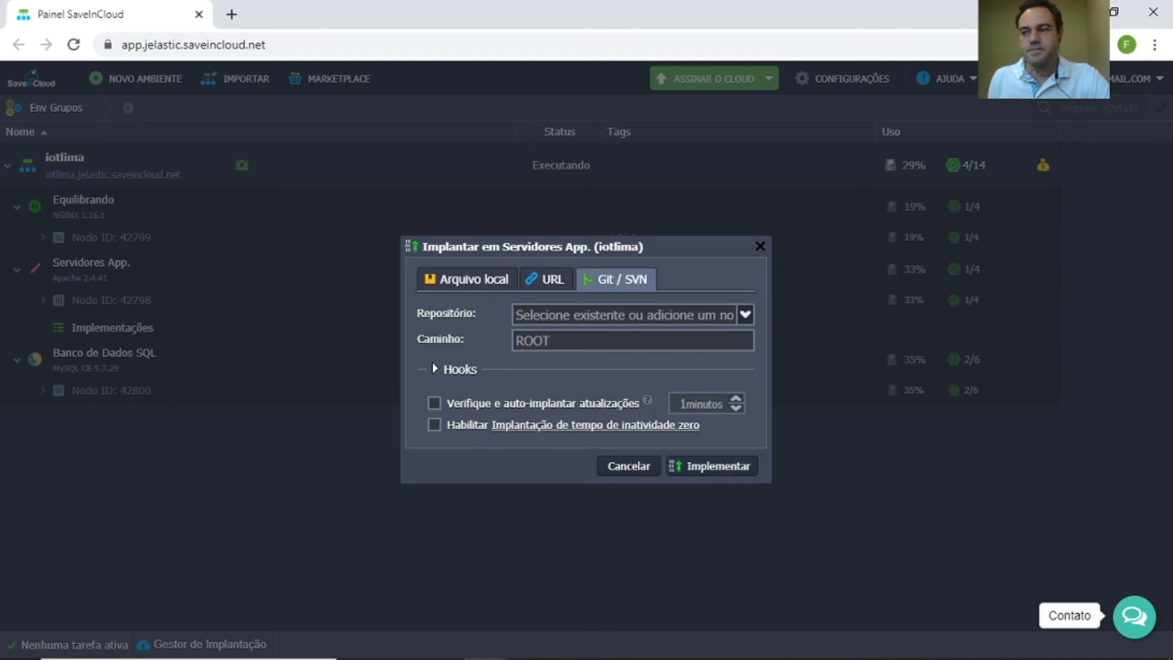
pyautogui.click(711, 466)
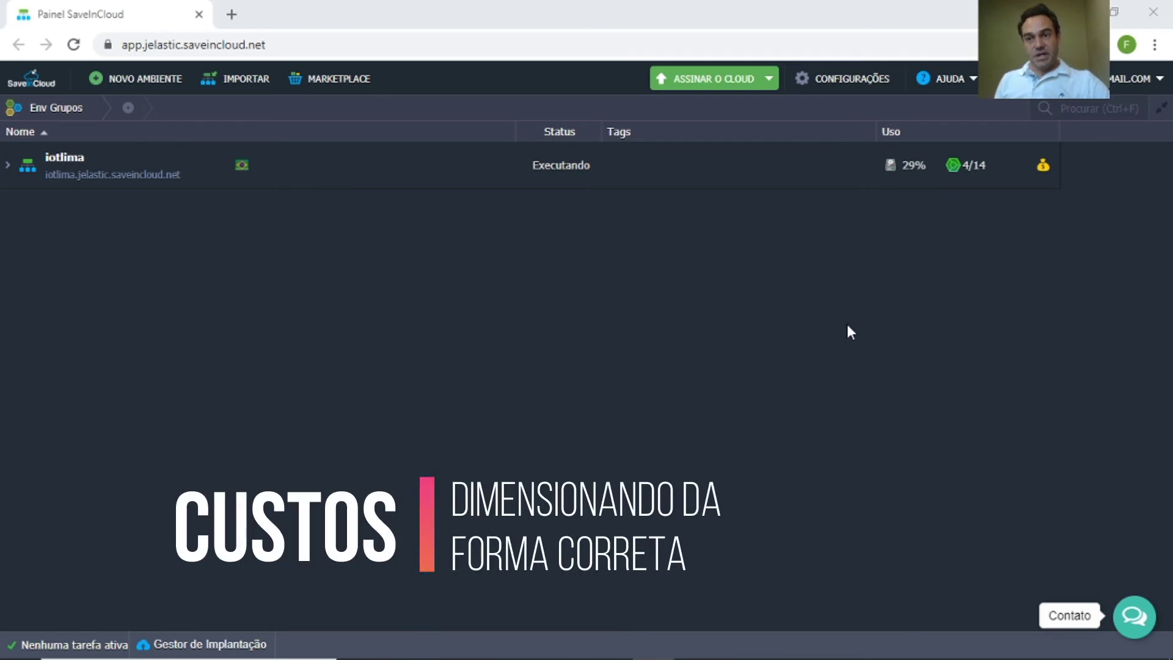
# View the billing history of the iotlima environment with its start date calendar and interval choices, keeping the daily interval
pyautogui.click(1043, 167)
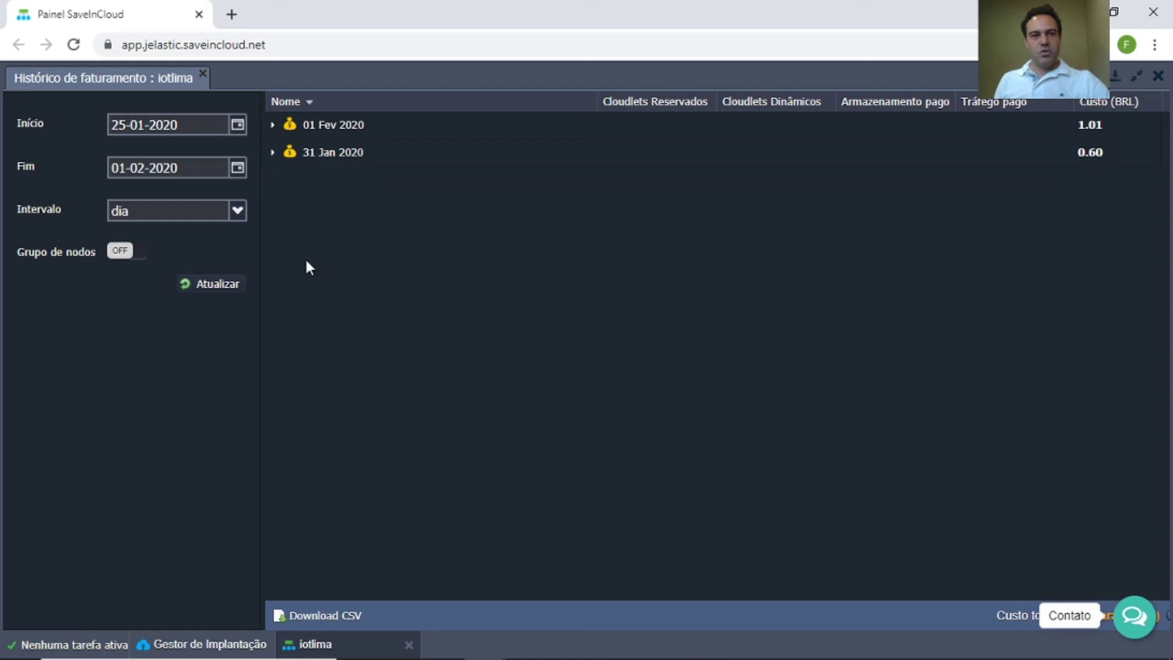
pyautogui.click(237, 126)
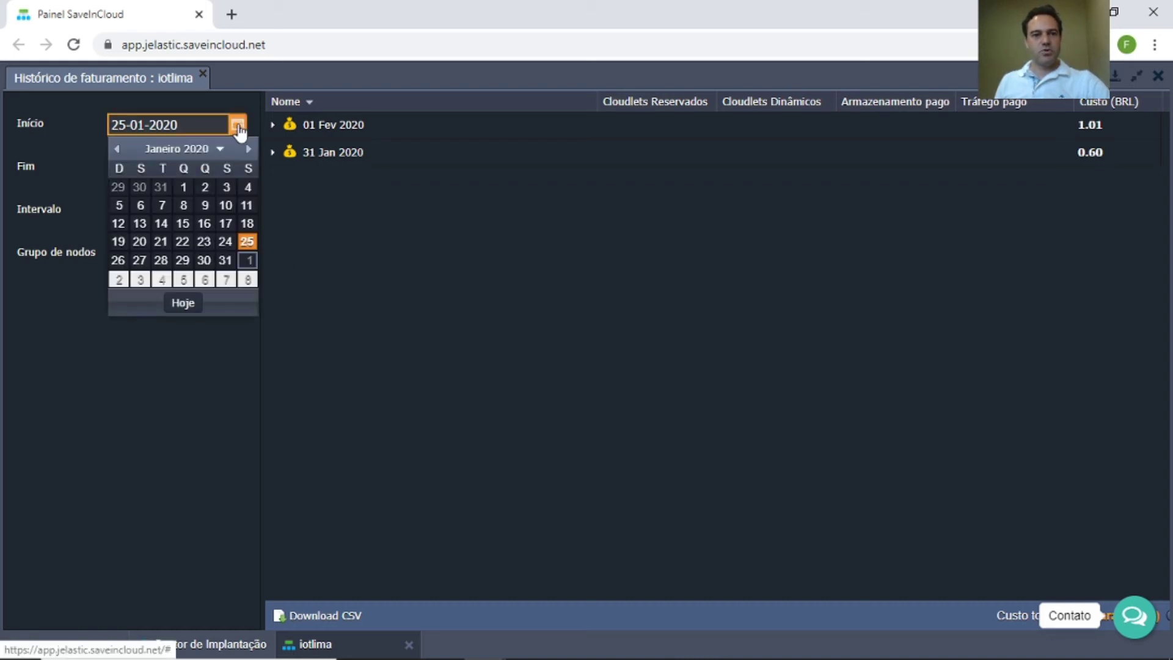
pyautogui.click(238, 127)
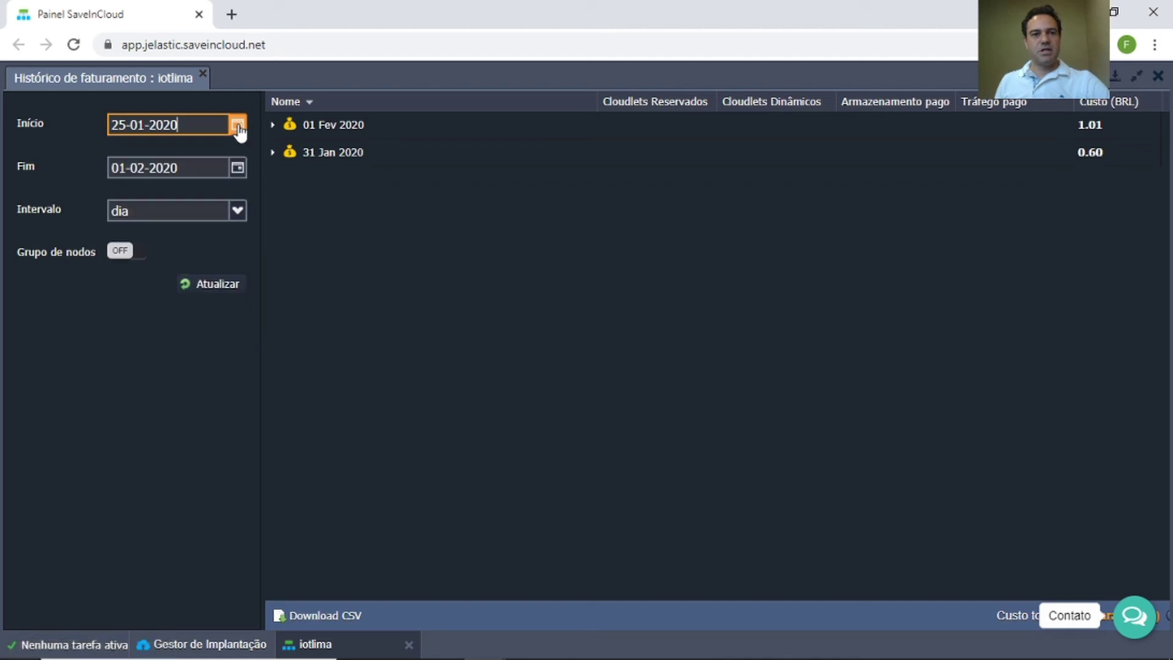
pyautogui.click(238, 212)
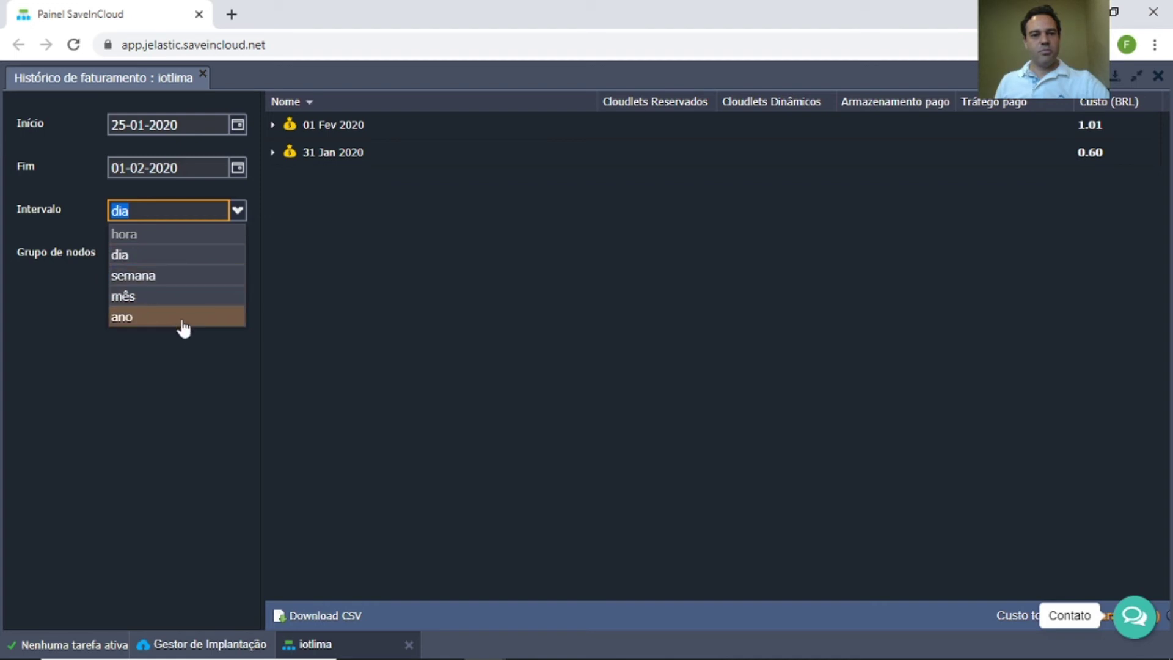
pyautogui.click(396, 269)
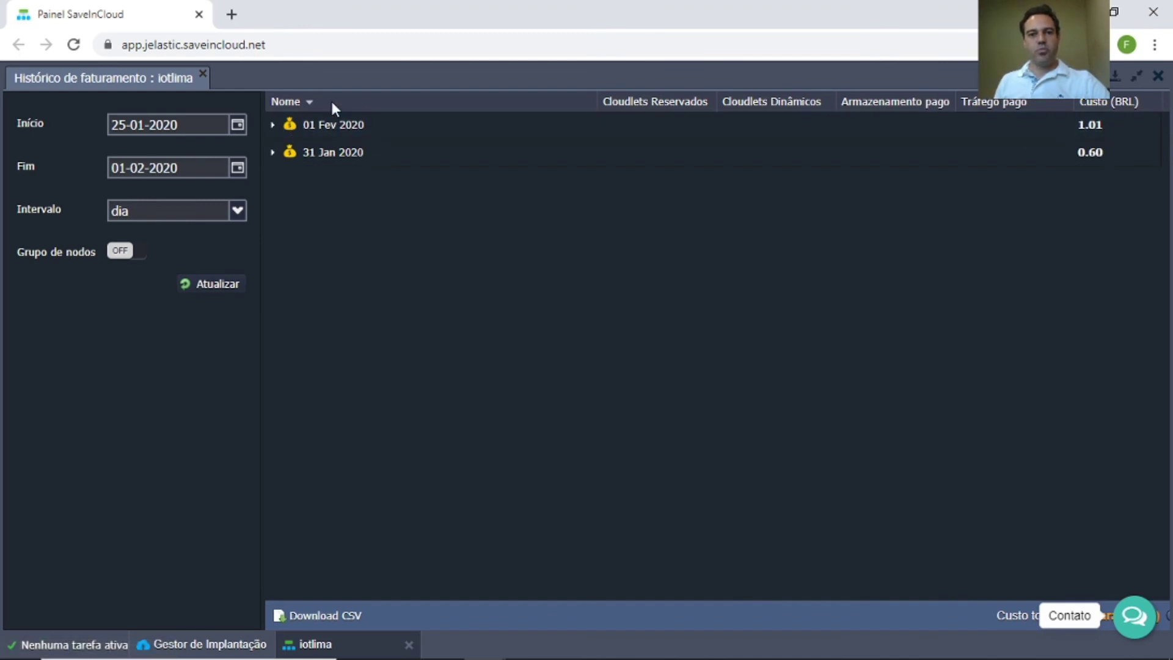
# Examine the per-node costs of iotlima for 01 Fev 2020, collapse the day and close the billing history
pyautogui.click(273, 127)
pyautogui.click(285, 152)
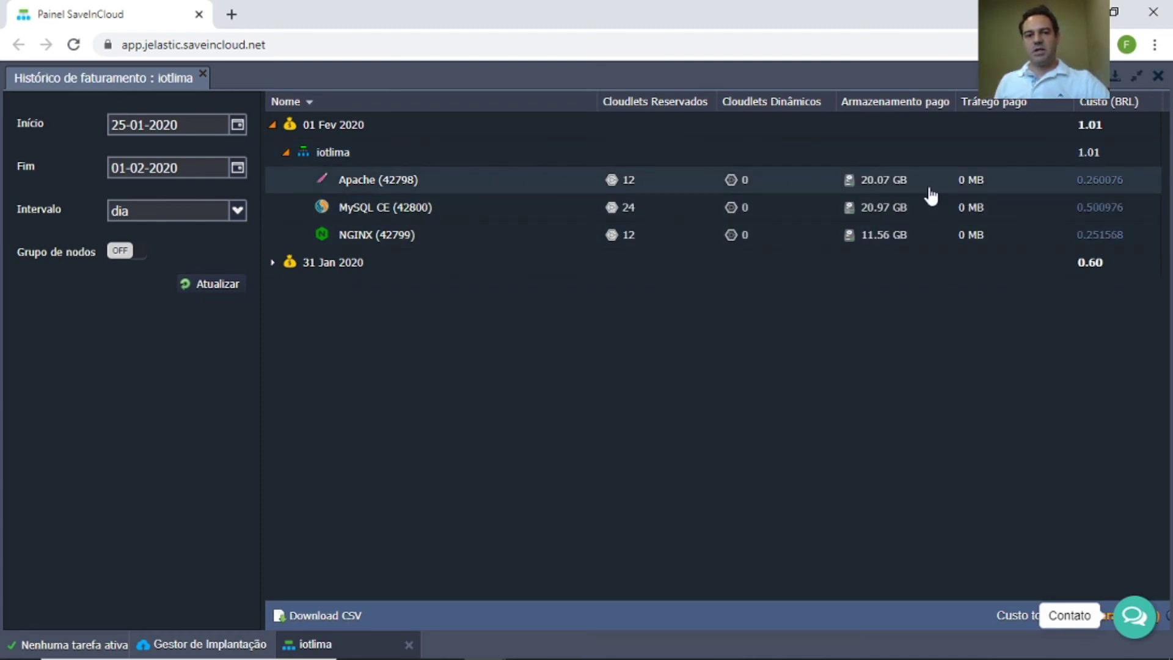
pyautogui.click(273, 126)
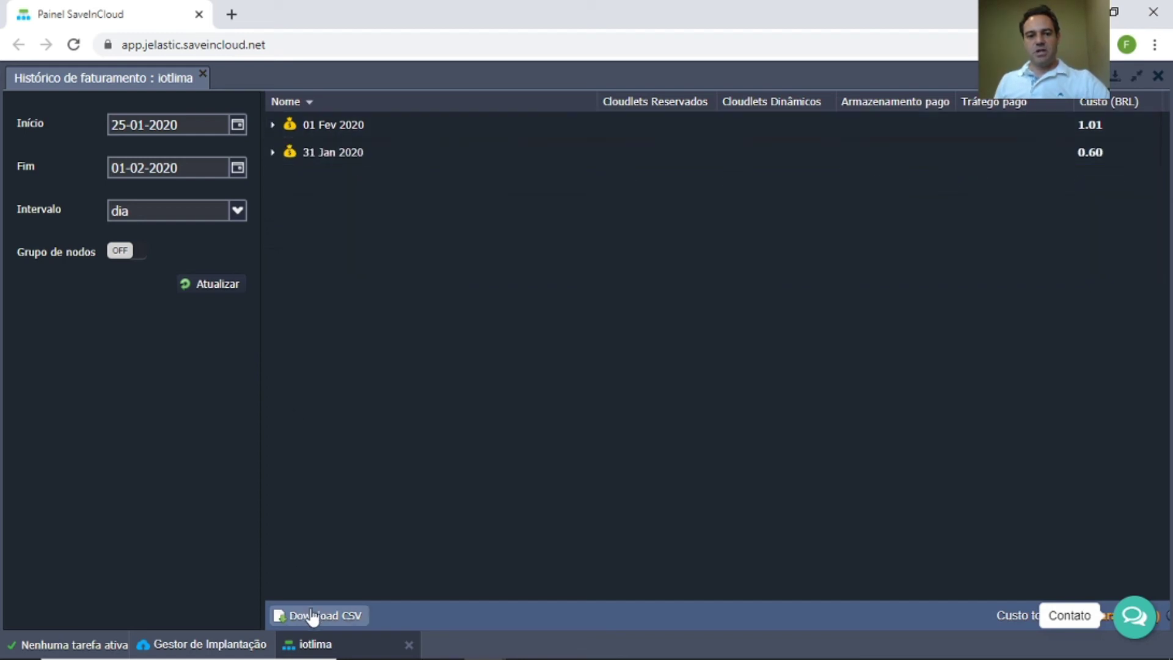
pyautogui.click(1158, 75)
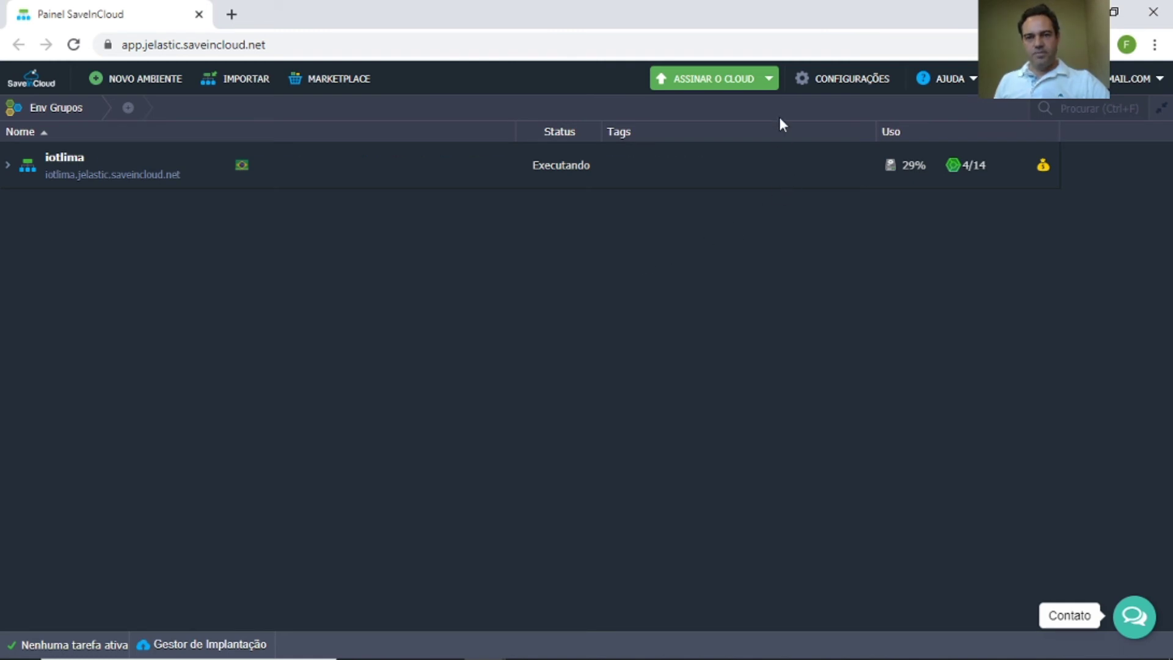
# Review the trial account limits, the available regions and the São Paulo RAM / CPU prices for reserved and dynamic cloudlets
pyautogui.click(769, 79)
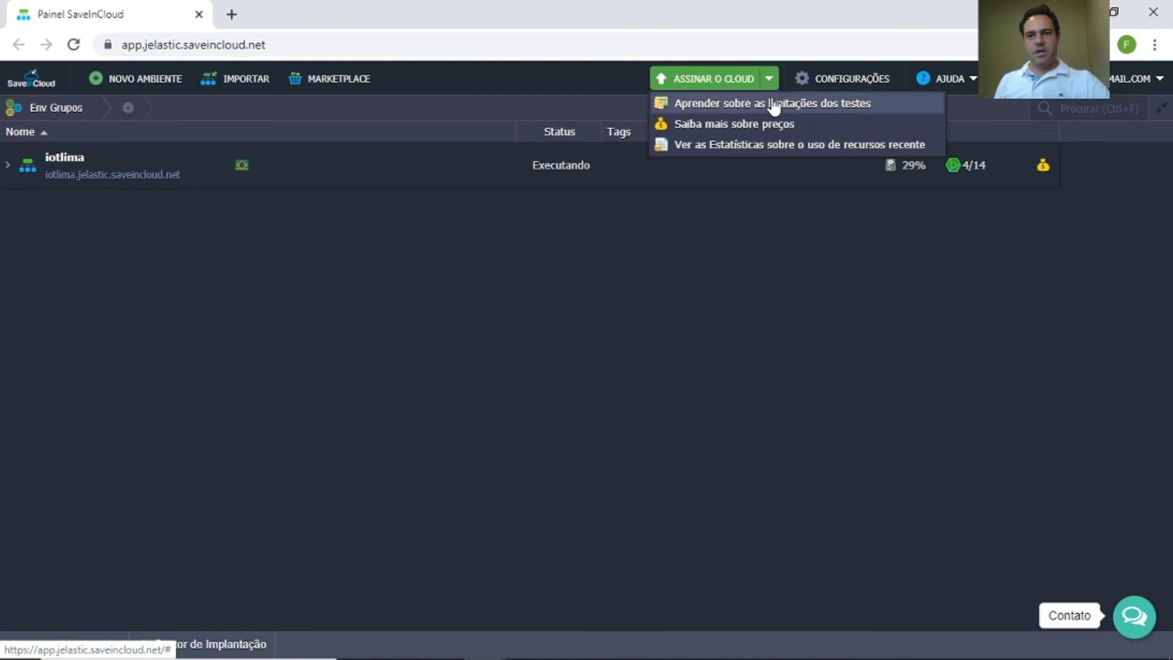
pyautogui.click(785, 107)
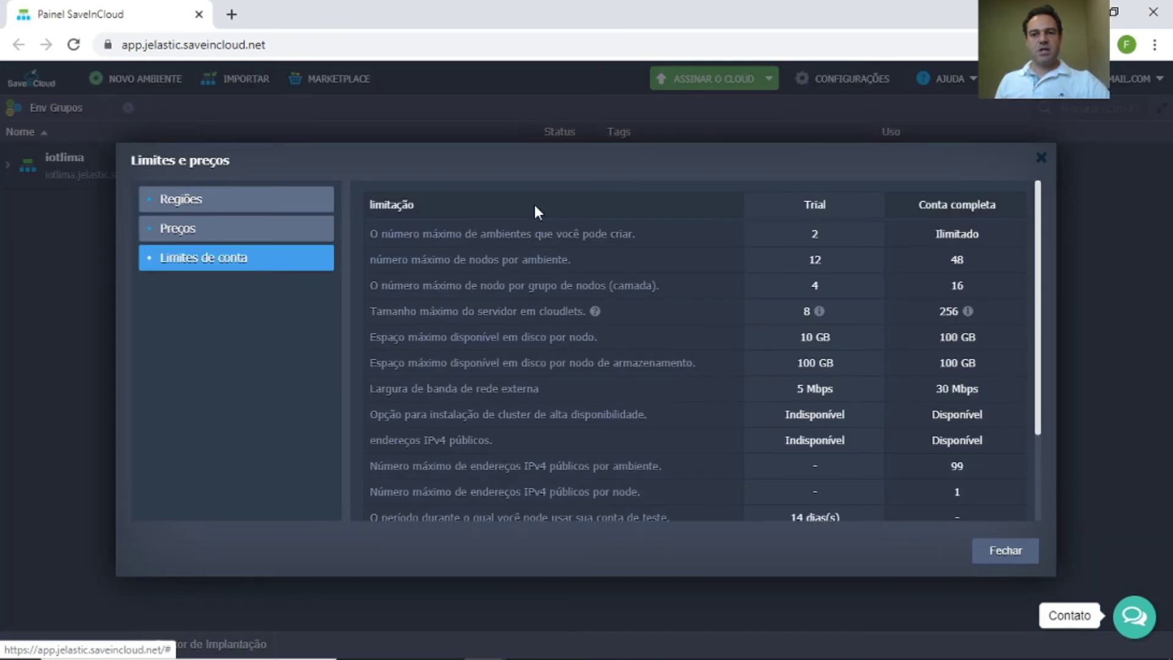
pyautogui.click(222, 202)
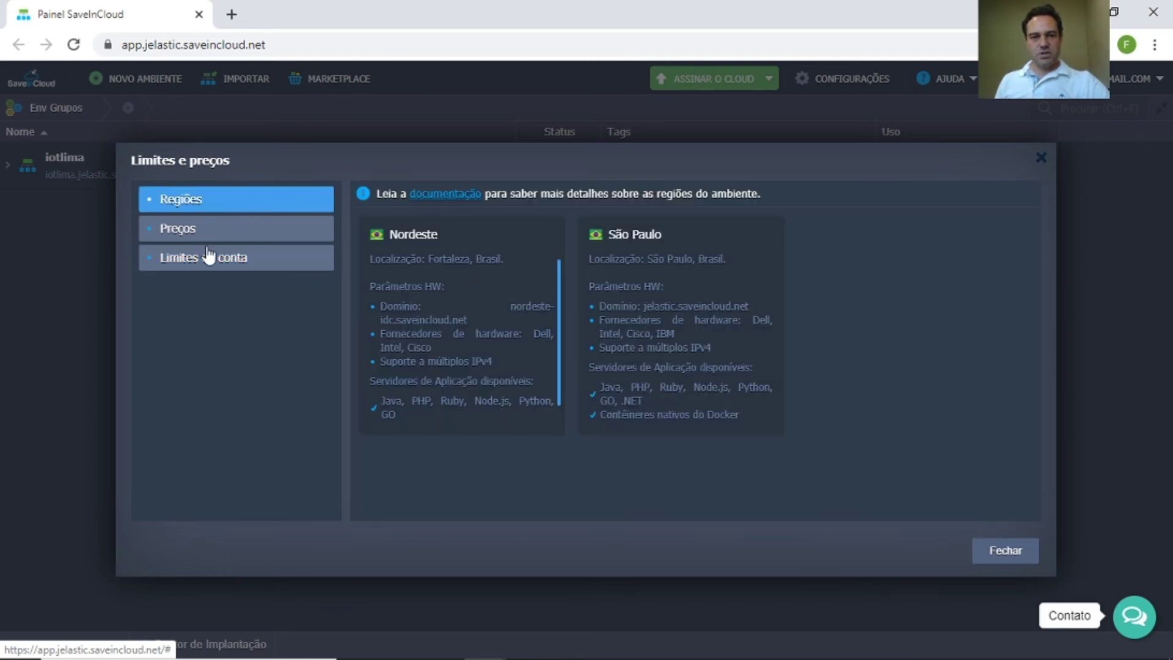
pyautogui.click(235, 235)
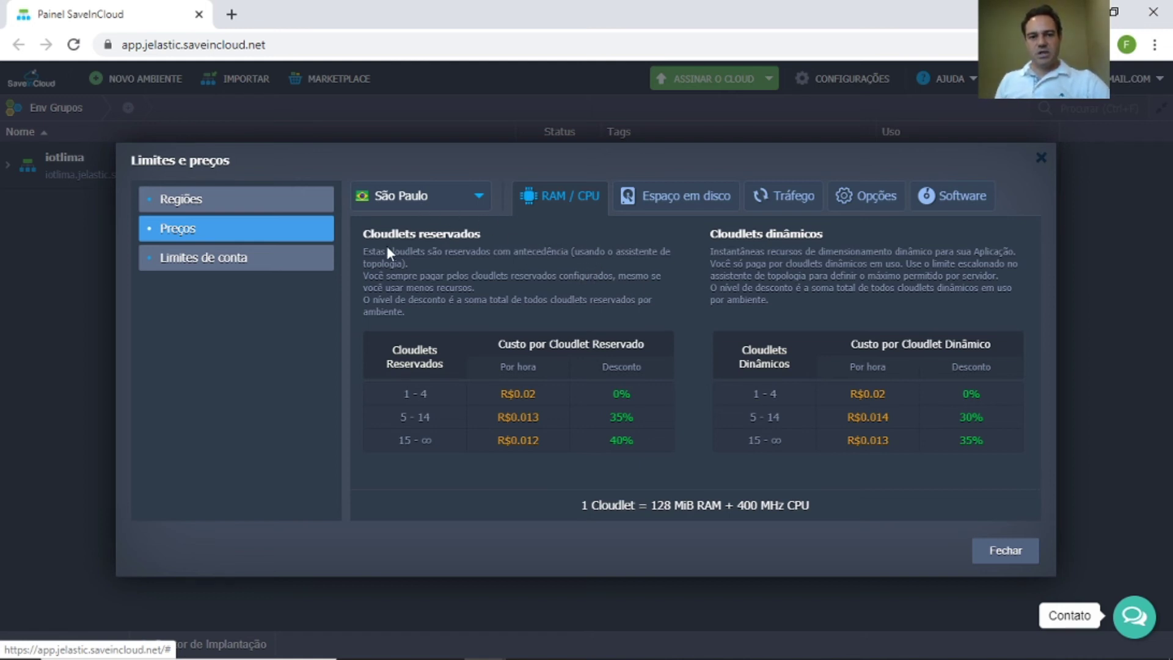
pyautogui.doubleClick(805, 263)
pyautogui.click(520, 383)
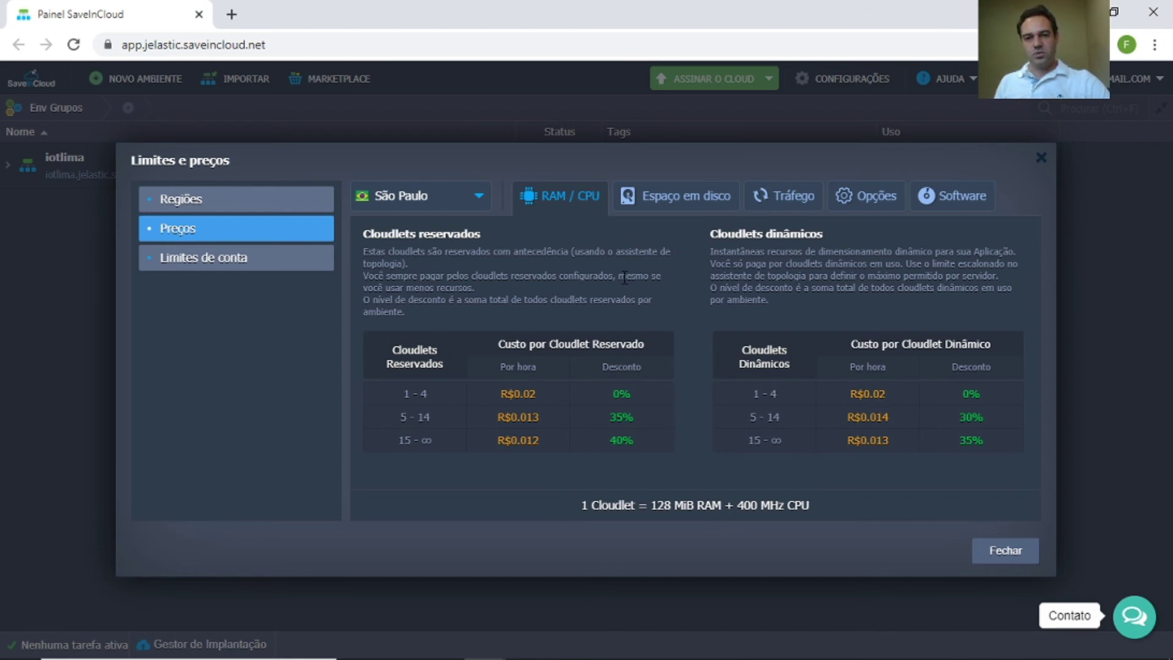
# Review the São Paulo prices for disk space, external traffic, and the built-in SSL and public IPv4 options
pyautogui.click(689, 197)
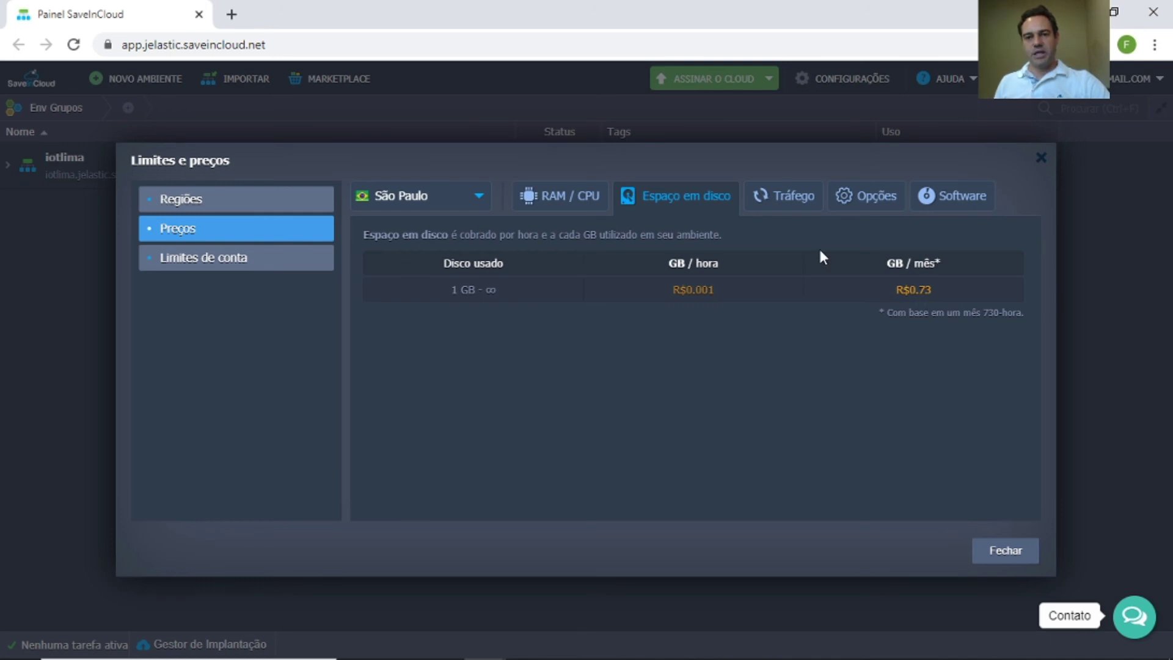
pyautogui.click(783, 200)
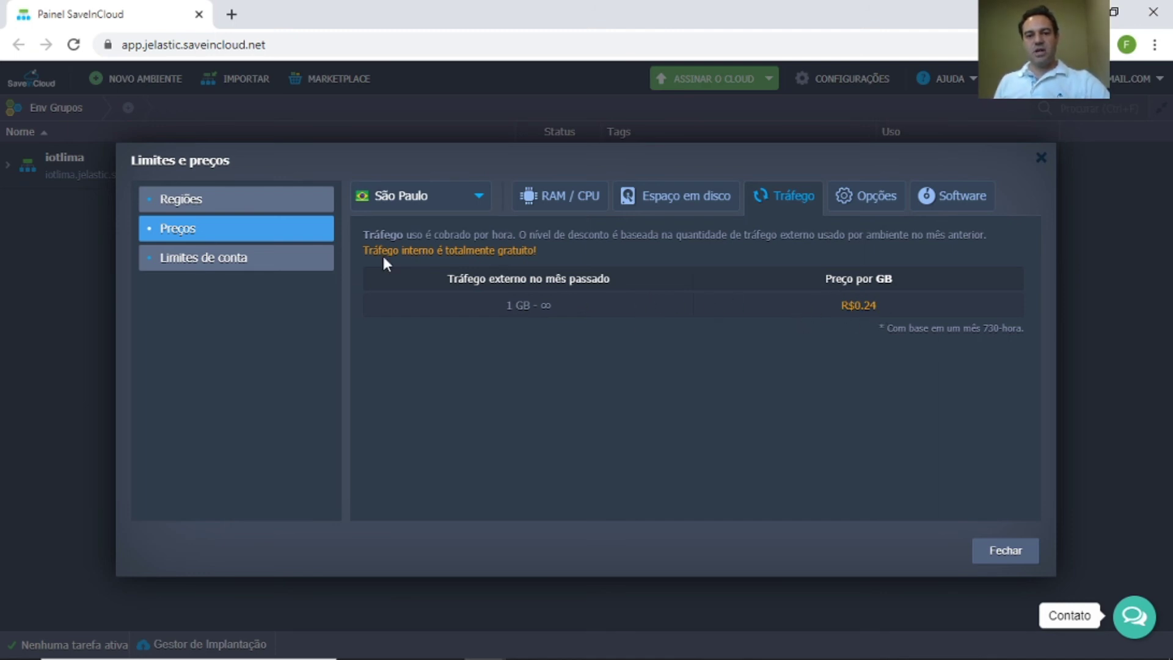
pyautogui.moveTo(378, 244); pyautogui.dragTo(526, 246)
pyautogui.click(527, 245)
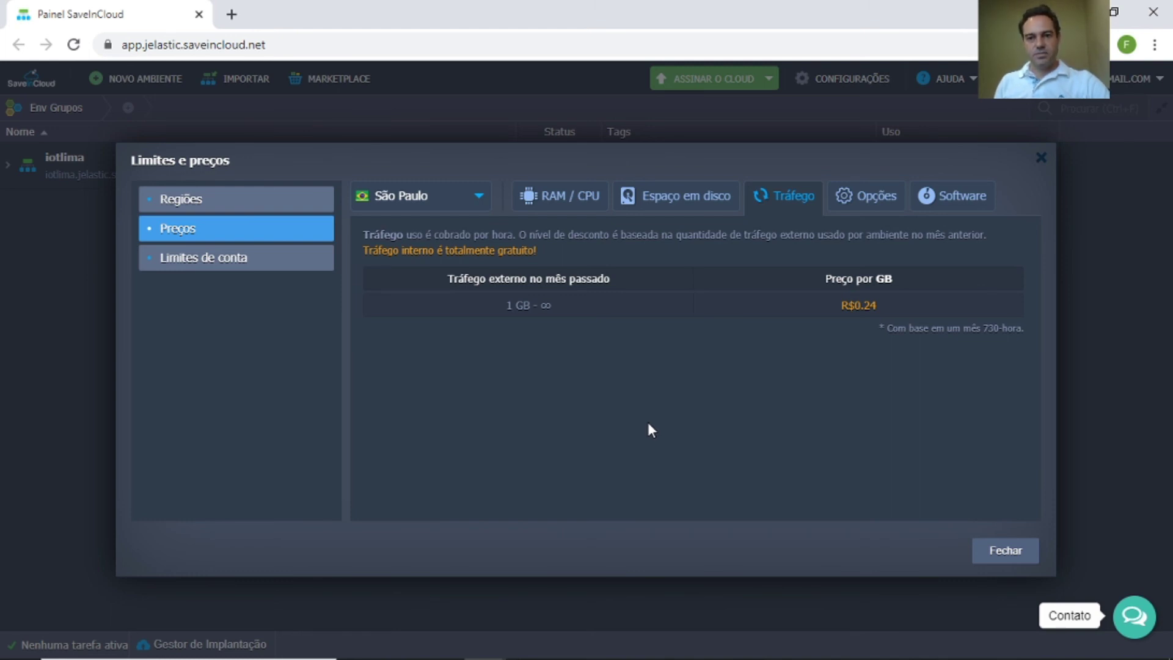
pyautogui.click(880, 203)
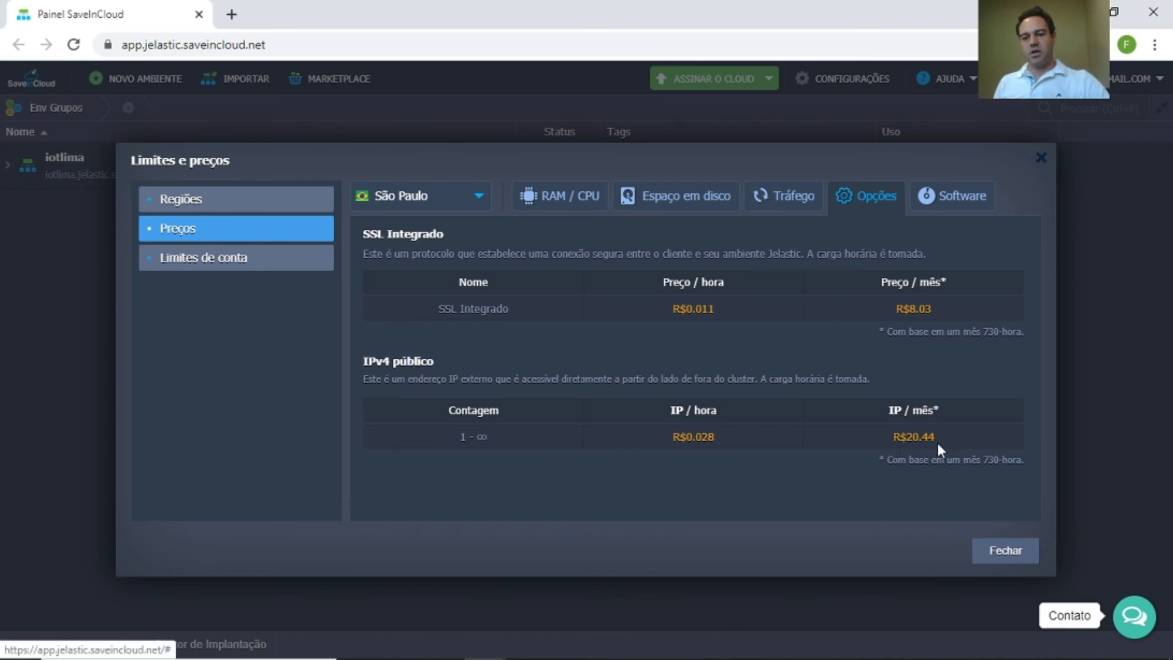
# Examine the São Paulo software price list to see which stacks are free and which are charged monthly
pyautogui.click(951, 195)
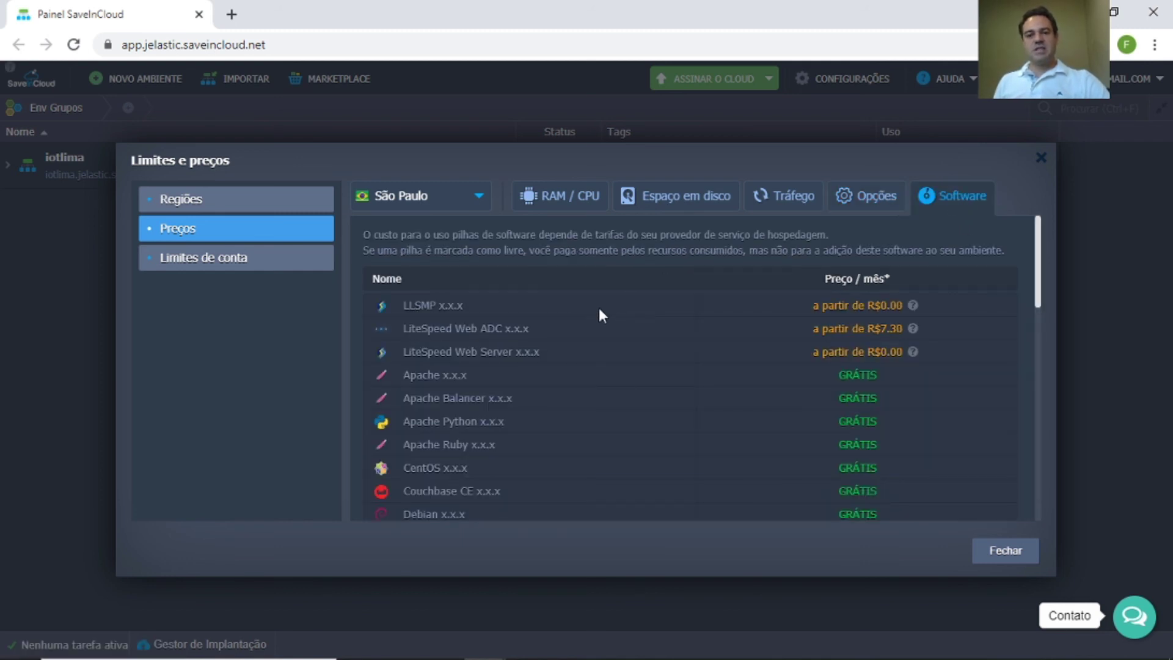
pyautogui.scroll(-3, 484, 337)
pyautogui.scroll(-3, 528, 391)
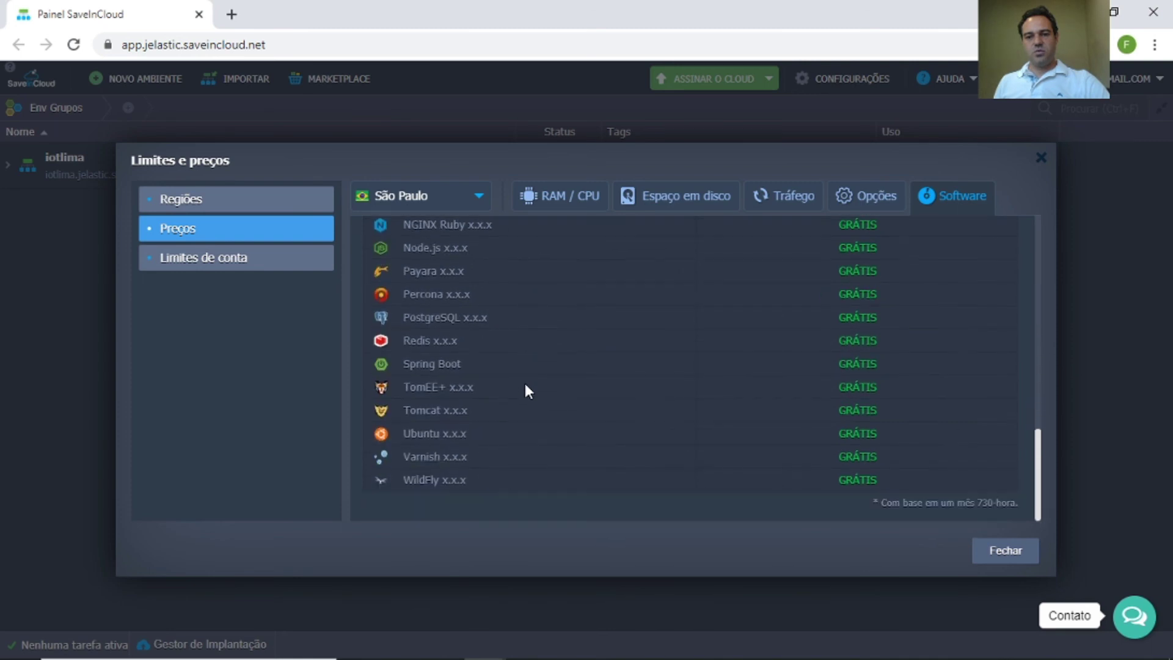
pyautogui.scroll(10, 529, 391)
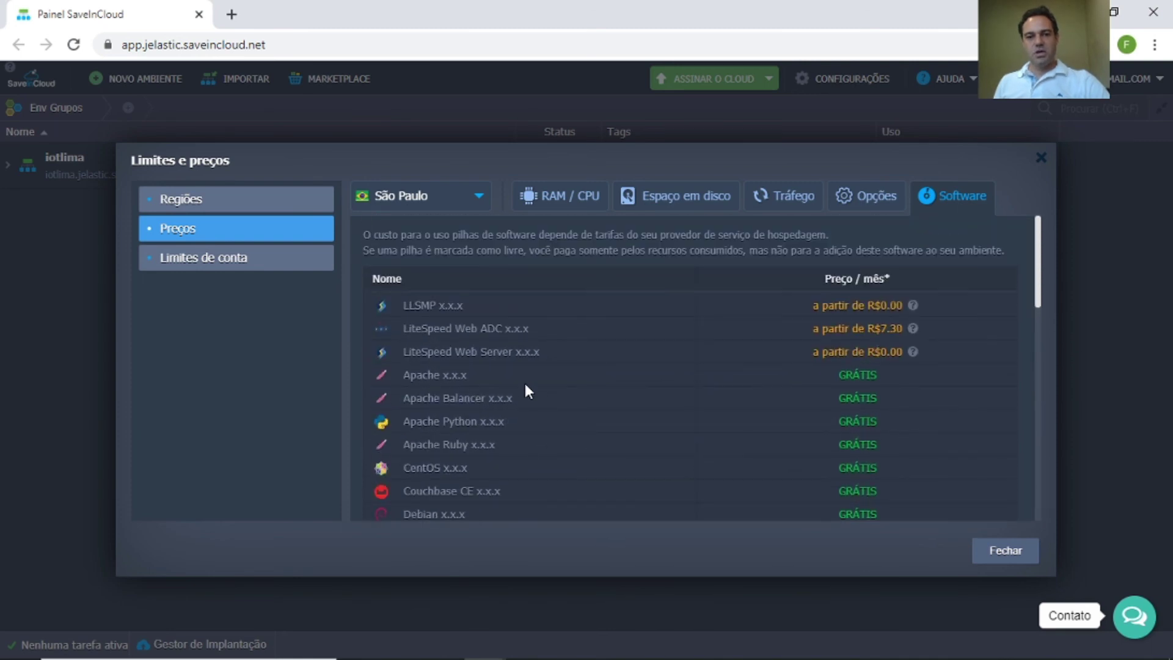
pyautogui.scroll(-3, 528, 391)
pyautogui.scroll(-5, 527, 389)
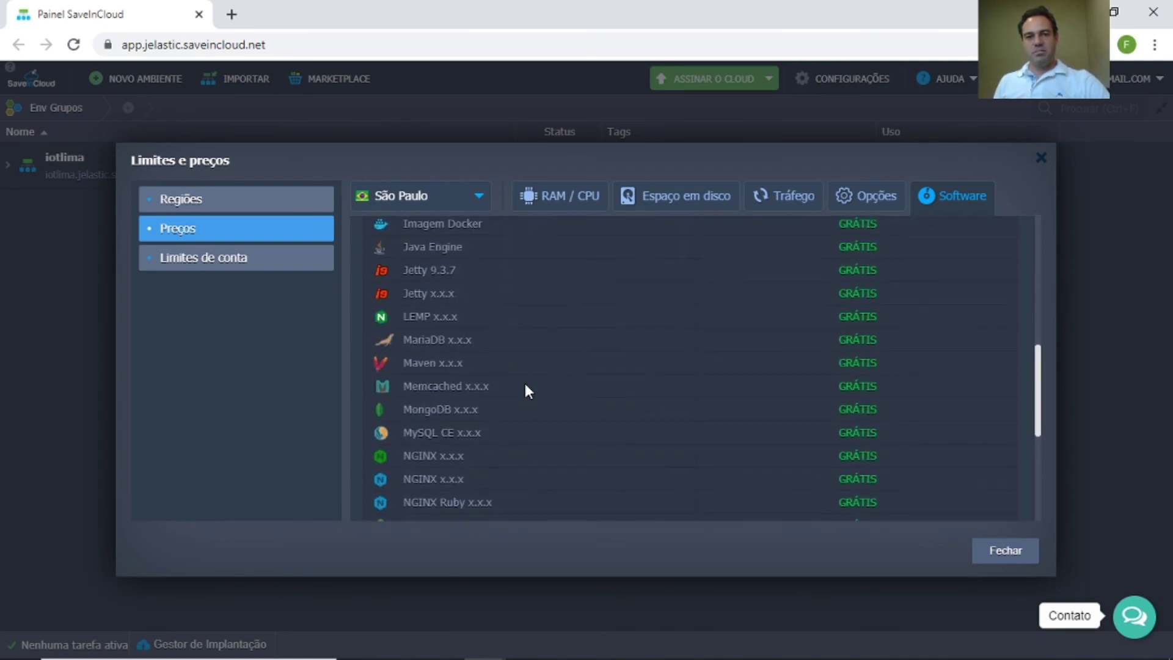
# Compare the trial and full account limits through the whole list and close the limits and prices window
pyautogui.click(211, 260)
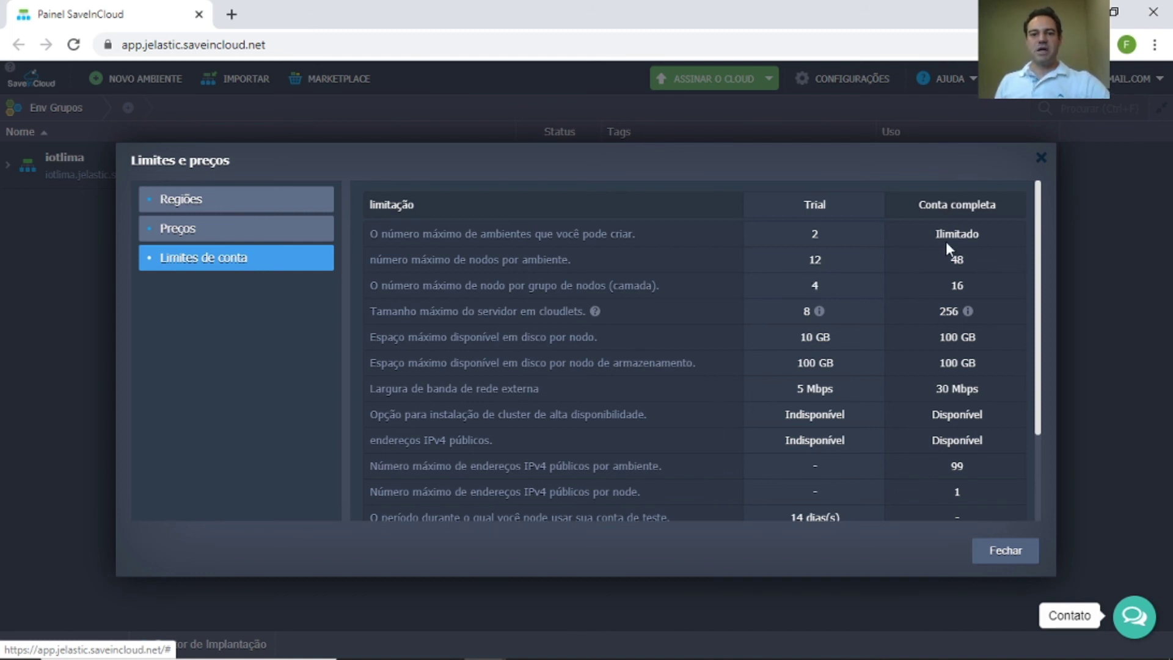
pyautogui.scroll(-3, 749, 336)
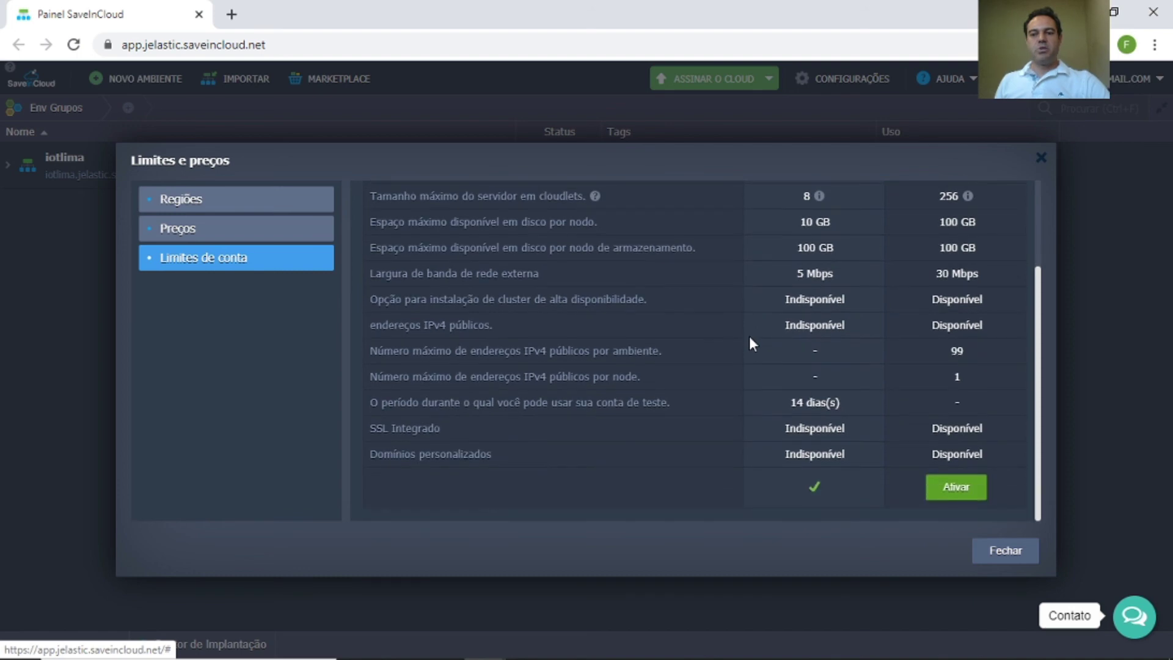
pyautogui.scroll(3, 750, 338)
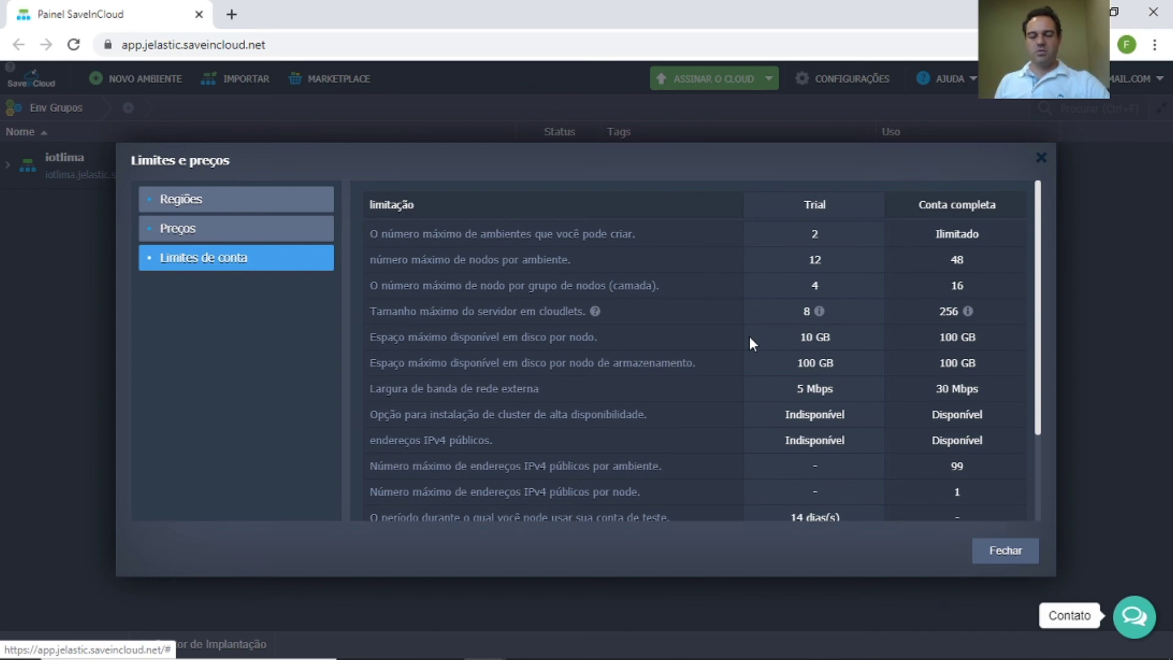
pyautogui.click(991, 557)
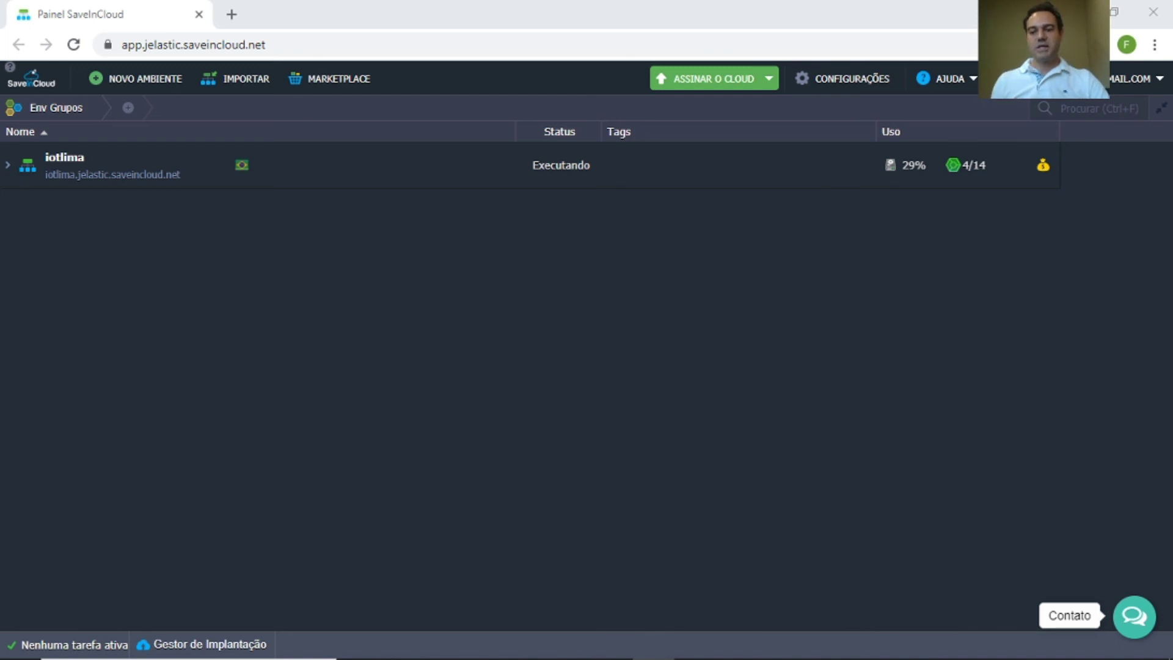
# Show the contact channels offered for reaching SaveInCloud support
pyautogui.click(1131, 626)
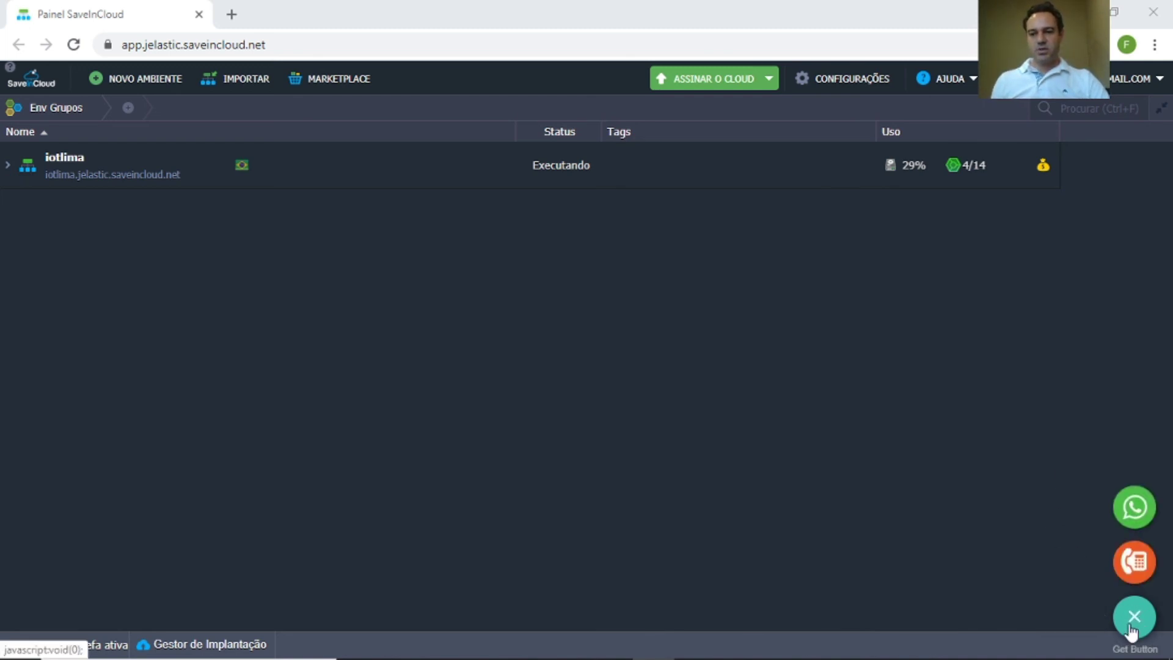